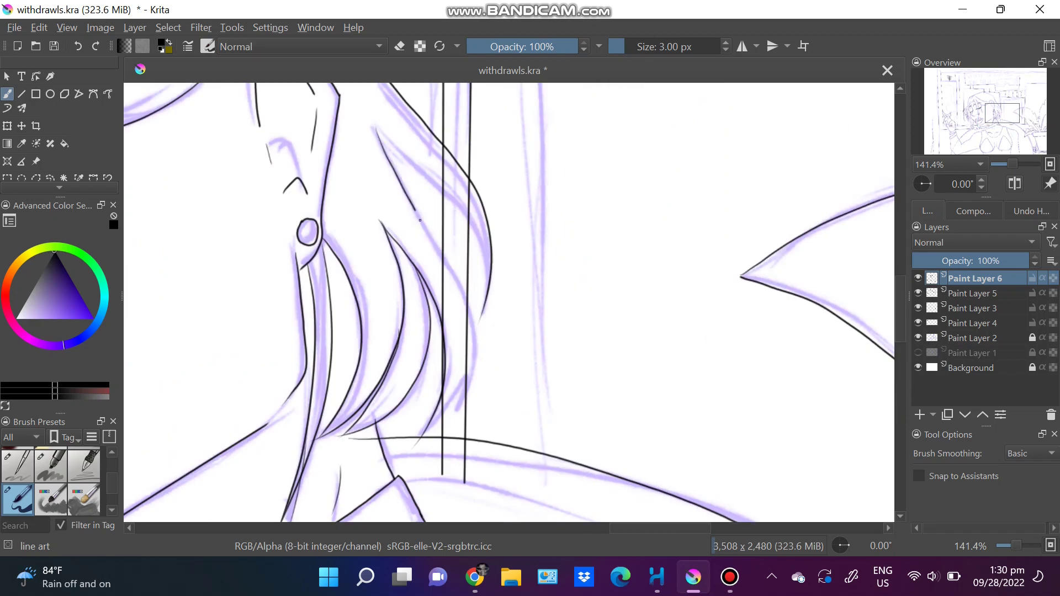
# - Hide Paint Layers 3, 4 and 5, and thicken the hair strand junctions beside the closed eye on Paint Layer 6 with the 3 px line art brush
pyautogui.moveTo(373, 124); pyautogui.dragTo(762, 431)
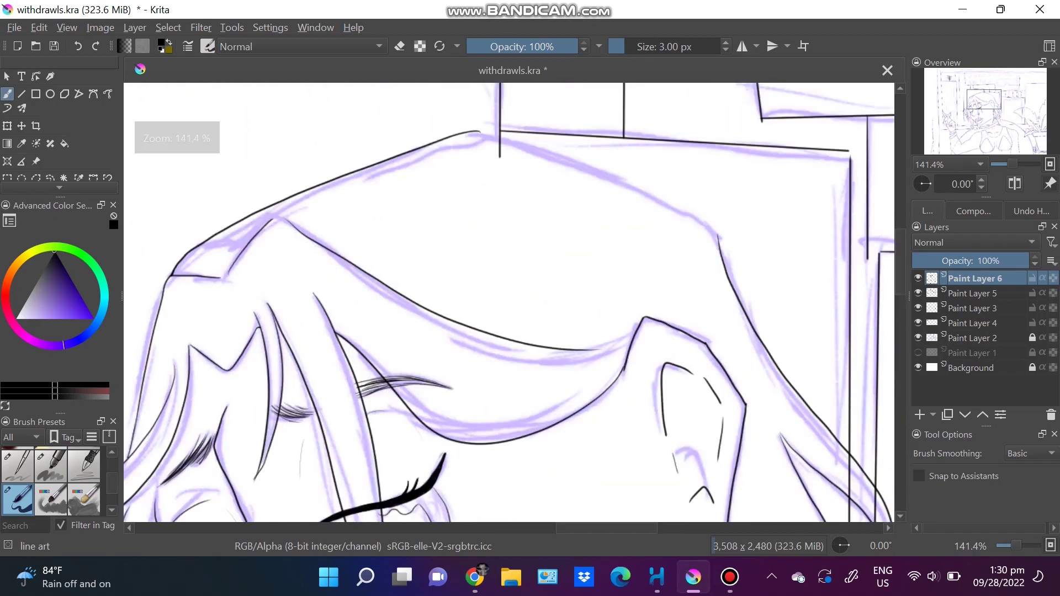
pyautogui.moveTo(552, 331); pyautogui.dragTo(497, 276)
pyautogui.press('-')
pyautogui.press('-')
pyautogui.press('-')
pyautogui.press('-')
pyautogui.press('+')
pyautogui.press('+')
pyautogui.press('+')
pyautogui.press('+')
pyautogui.press('+')
pyautogui.press('+')
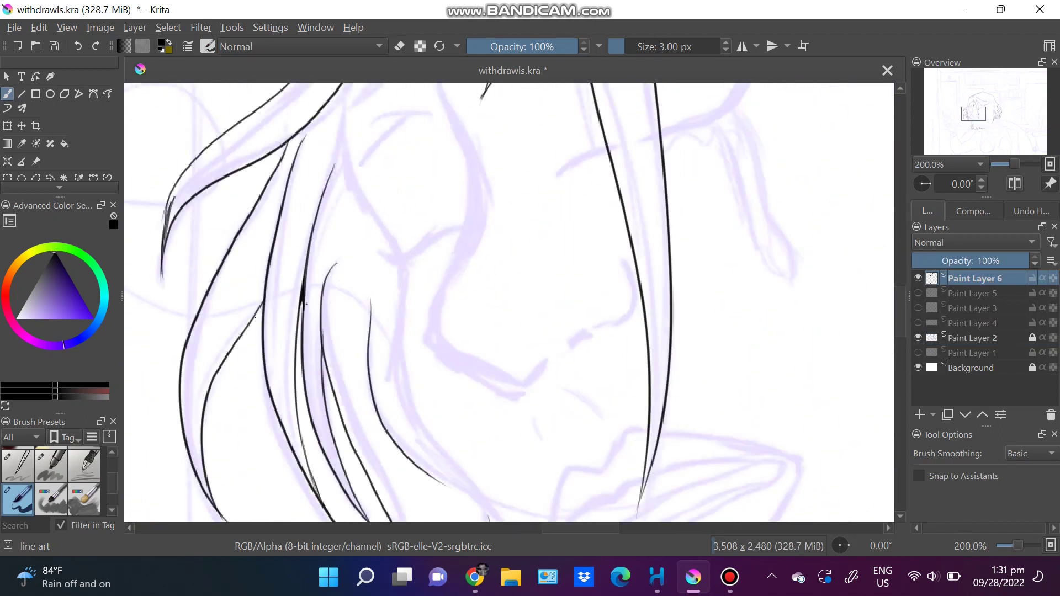
pyautogui.moveTo(497, 497); pyautogui.dragTo(248, 89)
pyautogui.press('e')
pyautogui.press('+')
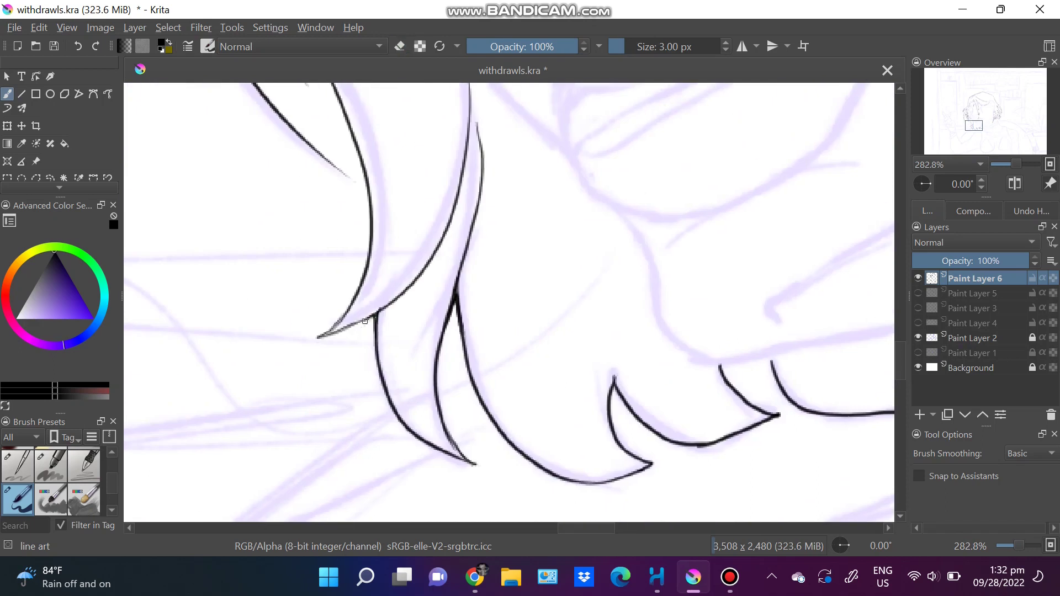
# - Thicken the inked junctions of the hair strands below the chin and behind the ear
pyautogui.press('-')
pyautogui.press('-')
pyautogui.press('+')
pyautogui.press('-')
pyautogui.press('+')
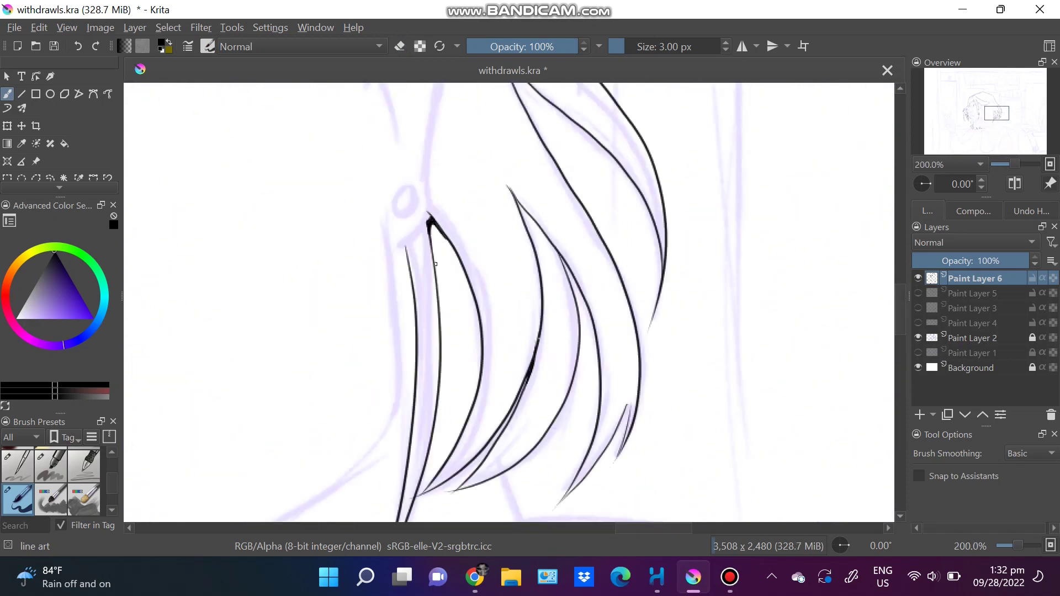
pyautogui.scroll(5, 509, 303)
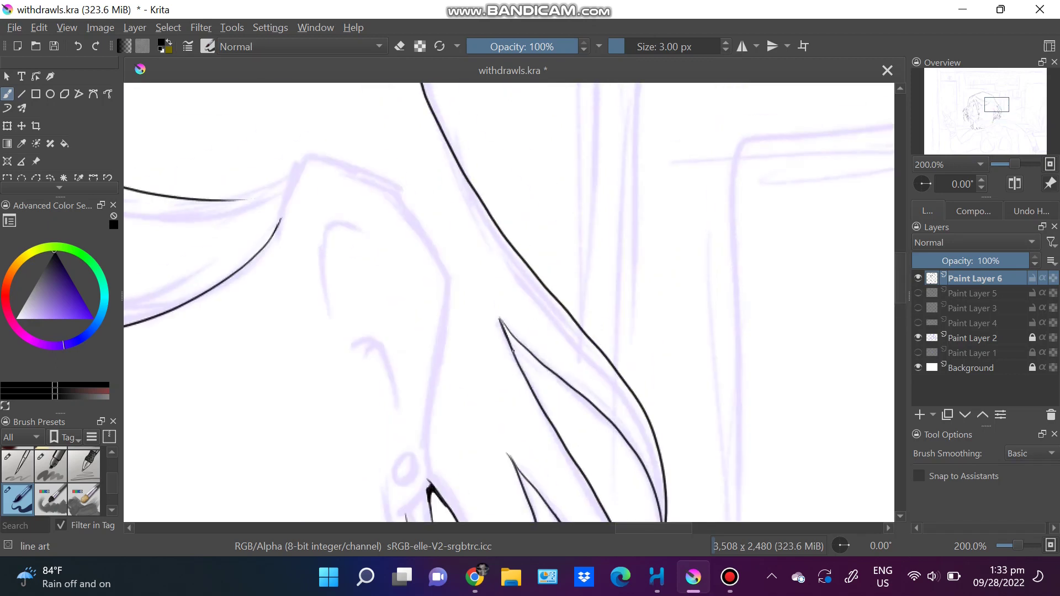
# - Thicken the line junctions in the fringe and the outer strands framing the face
pyautogui.press('+')
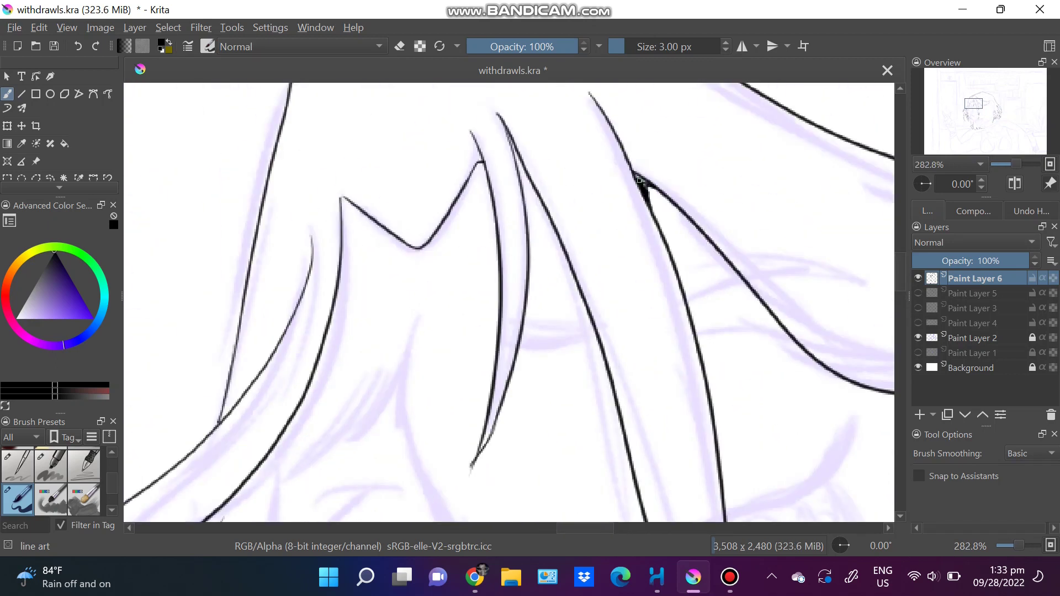
pyautogui.press('-')
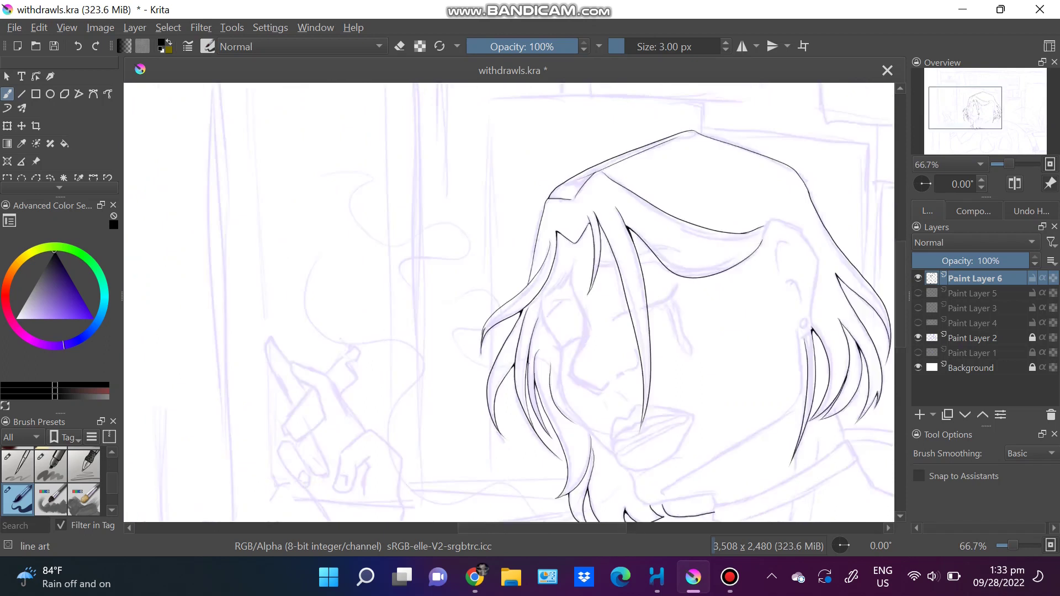
pyautogui.press('+')
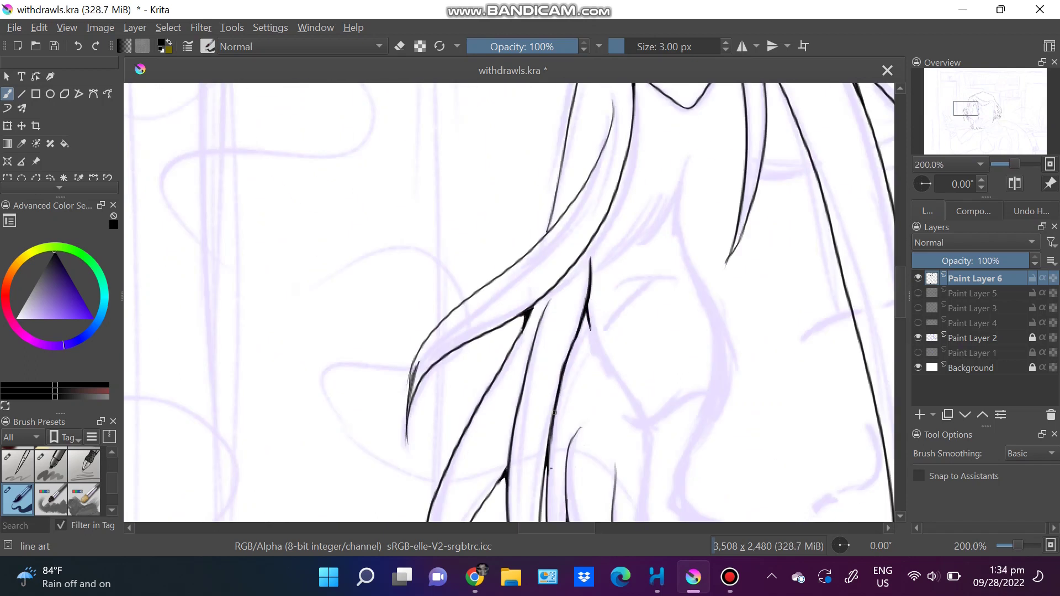
pyautogui.press('+')
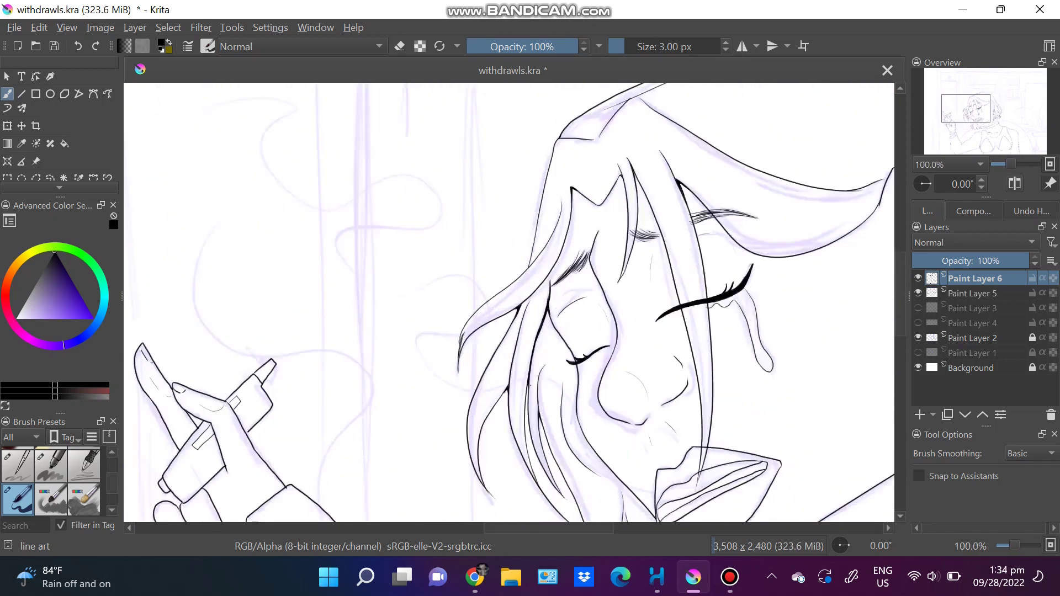
# - Show Paint Layer 5 and rework the hair strand line beside the far eyebrow with the brush and eraser
pyautogui.press('-')
pyautogui.press('e')
pyautogui.moveTo(594, 259); pyautogui.dragTo(635, 105)
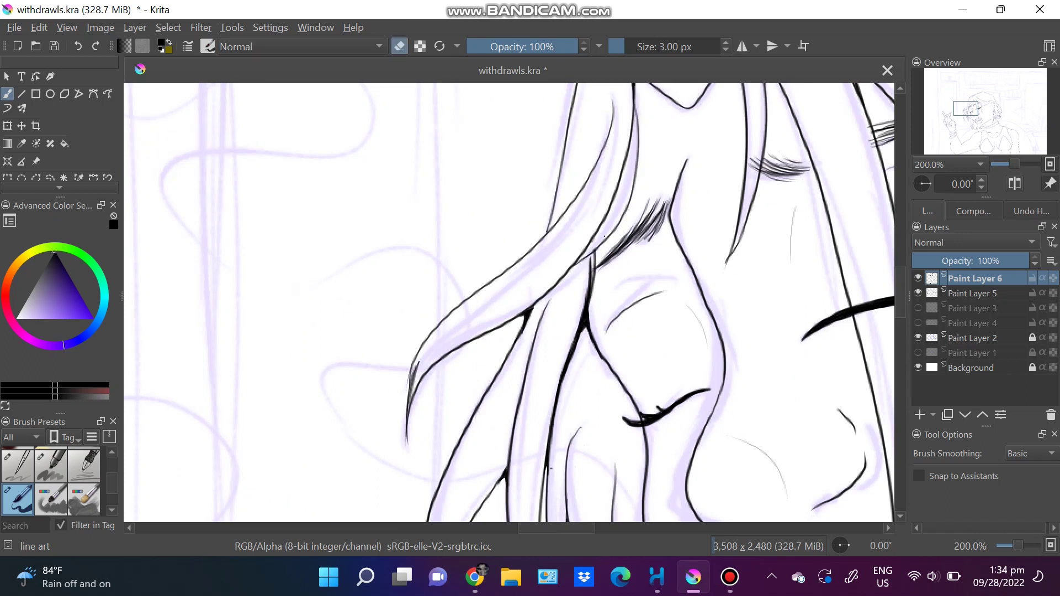
pyautogui.press('-')
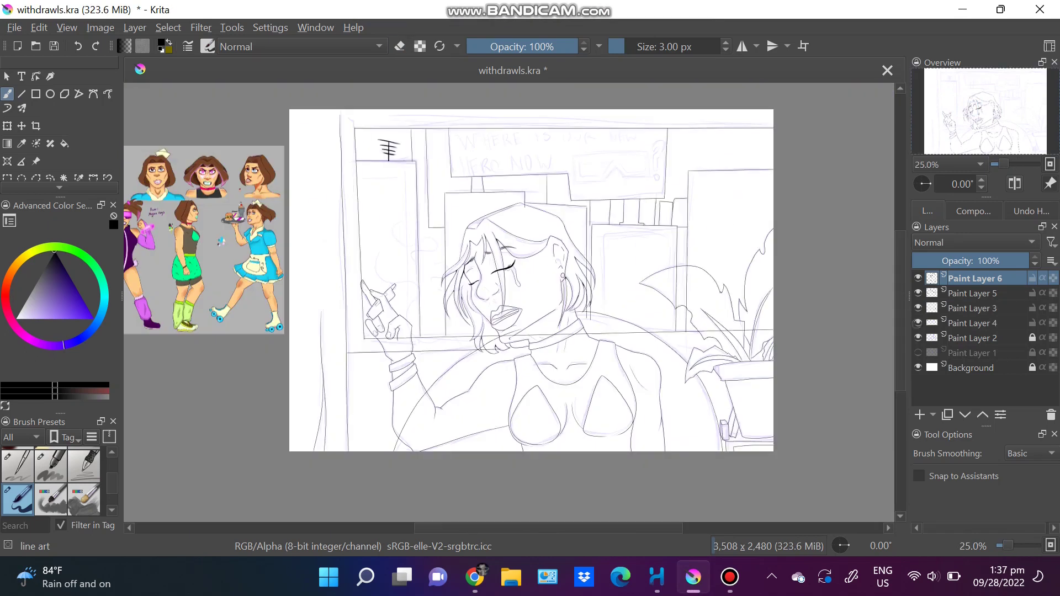
# - Erase the chair outline on Paint Layer 3 where it crosses the hair, using the 50 px Eraser Circle
pyautogui.press('pagedown')
pyautogui.press('pagedown')
pyautogui.press('pagedown')
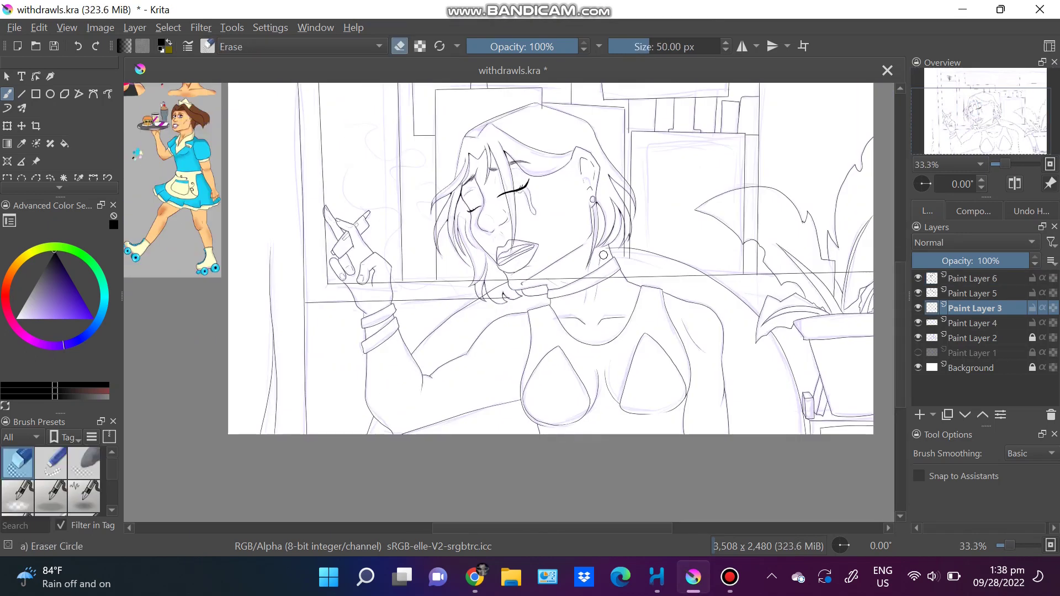
pyautogui.press('pagedown')
pyautogui.press('pageup')
pyautogui.press('+')
pyautogui.press('+')
pyautogui.press('+')
pyautogui.press('+')
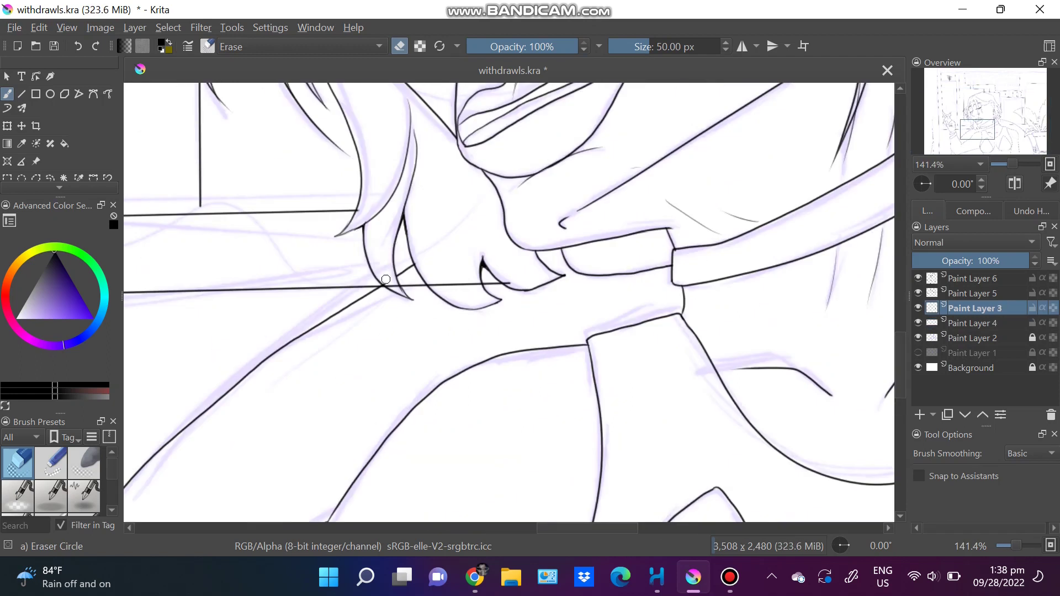
# - Erase the window and wall lines on Paint Layer 4 where they cross the hair and figure
pyautogui.press('pagedown')
pyautogui.press('-')
pyautogui.press('-')
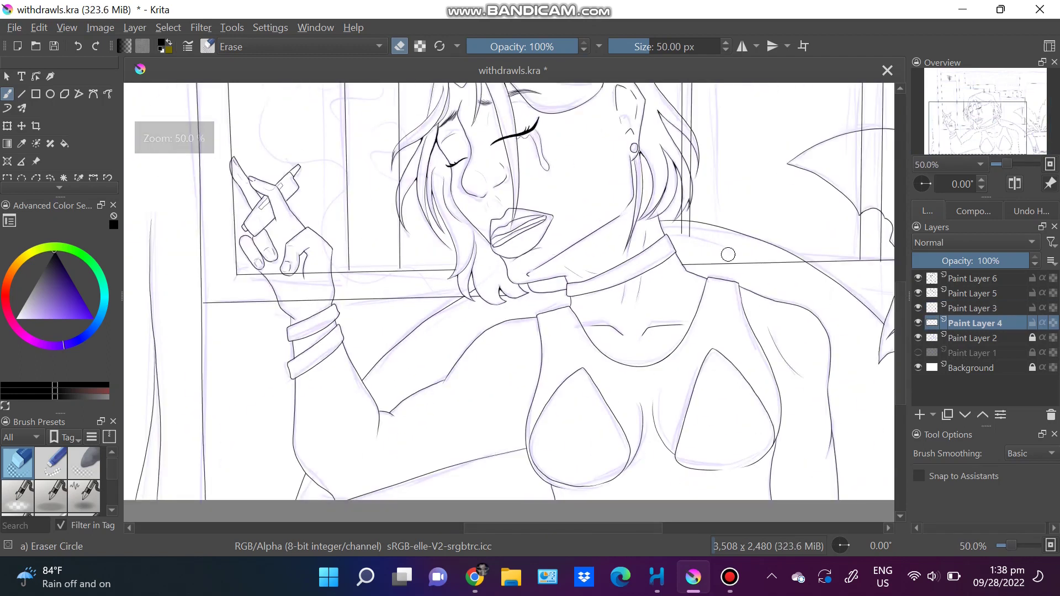
pyautogui.press('-')
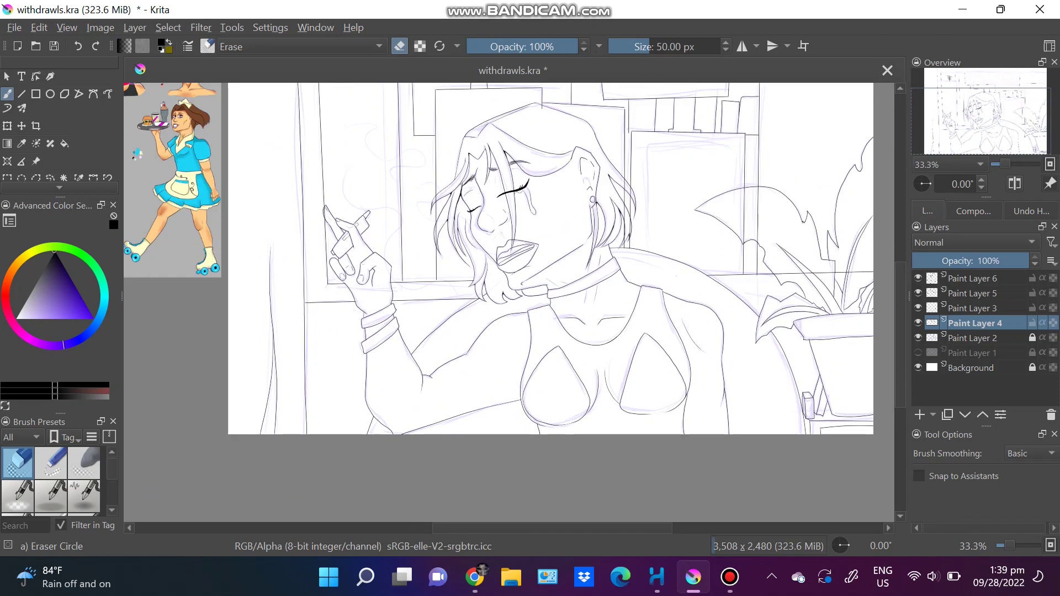
pyautogui.press('+')
pyautogui.press('+')
pyautogui.press('+')
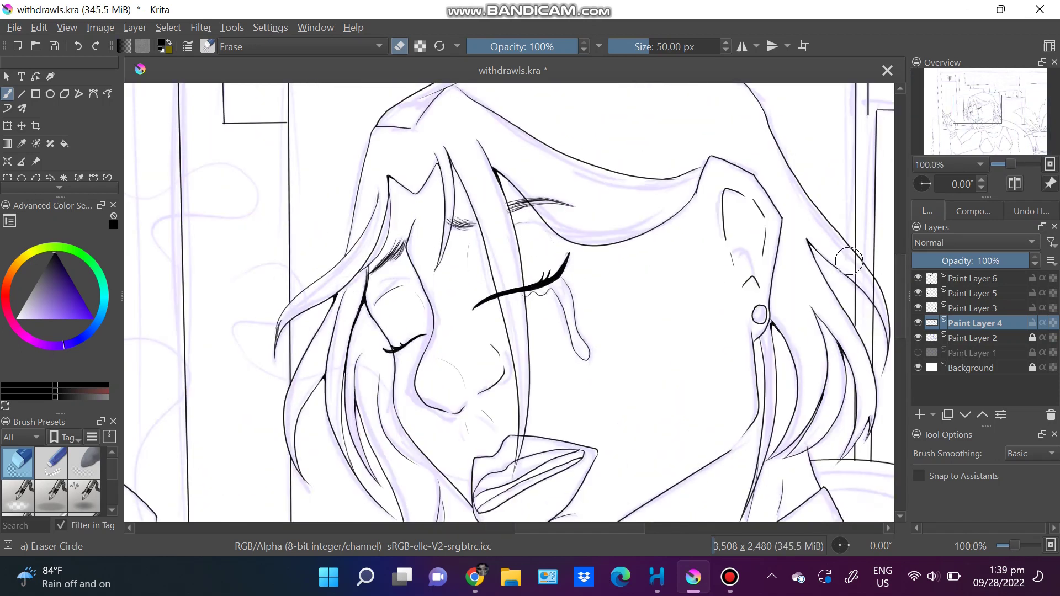
# - Hide the sketch on Paint Layer 2 and fill the Background layer with a muted purple
pyautogui.press('-')
pyautogui.press('-')
pyautogui.press('pagedown')
pyautogui.press('pagedown')
pyautogui.press('pagedown')
pyautogui.press('f')
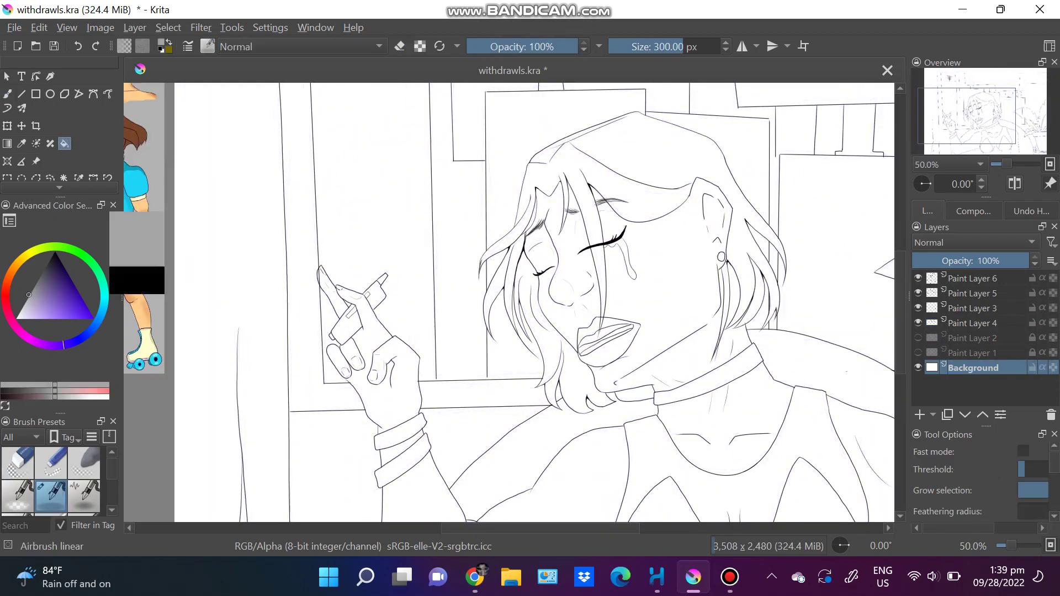
pyautogui.click(38, 300)
pyautogui.press('BackSpace')
# - Lock Paint Layers 3, 5 and 6, and erase the Paint Layer 4 background lines that cross the plant
pyautogui.press('-')
pyautogui.press('pageup')
pyautogui.press('pageup')
pyautogui.press('pageup')
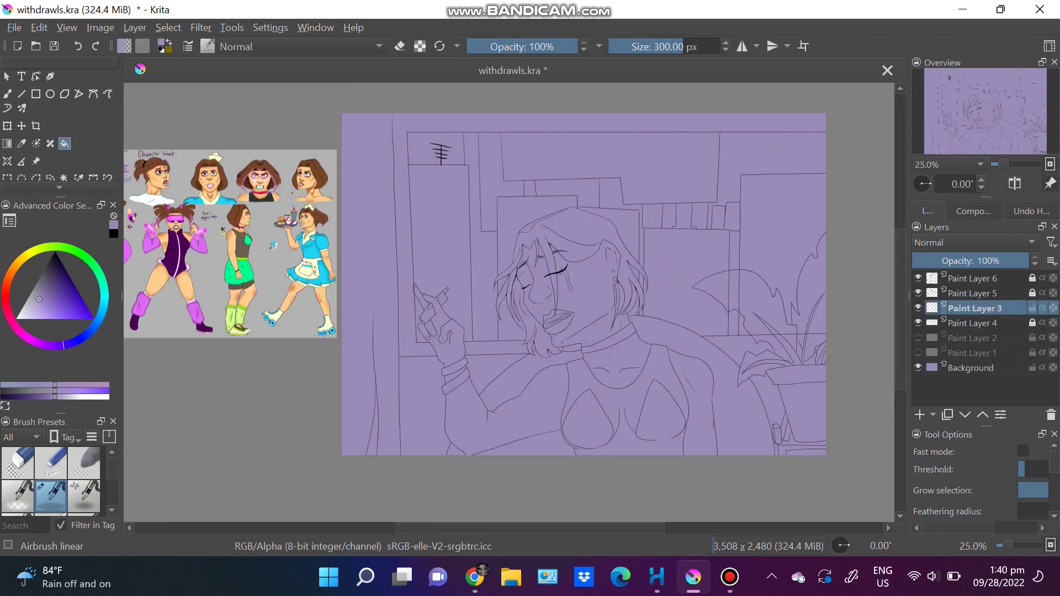
pyautogui.press('+')
pyautogui.press('e')
pyautogui.press('b')
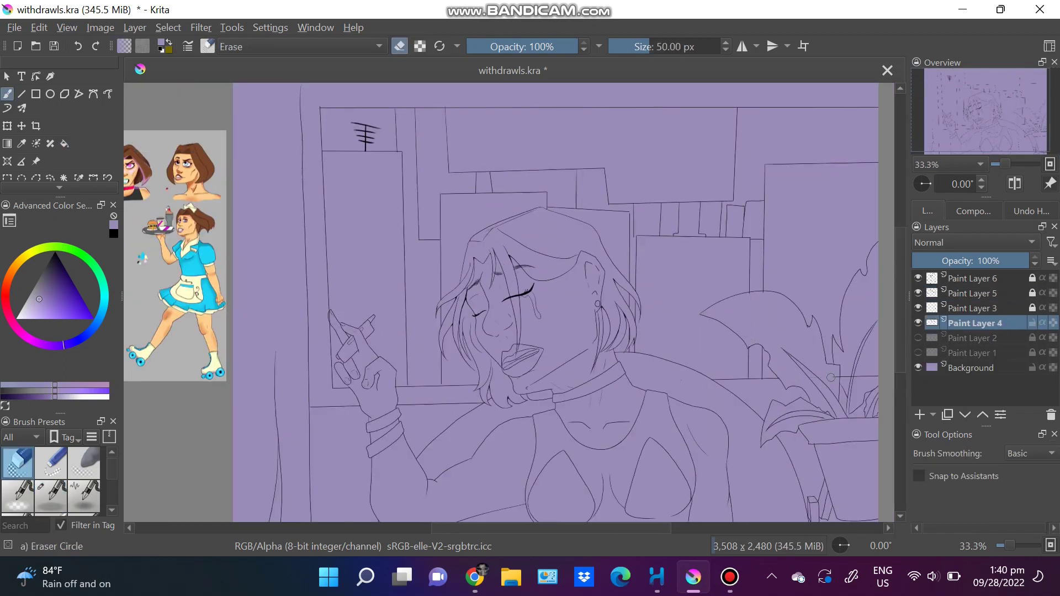
pyautogui.press('-')
# - Rename Paint Layer 4 as bg, and merge the top two character line layers into one named ana
pyautogui.press('F2')
pyautogui.write('b')
pyautogui.press('pageup')
pyautogui.press('pageup')
pyautogui.press('pageup')
pyautogui.rightClick(971, 277)
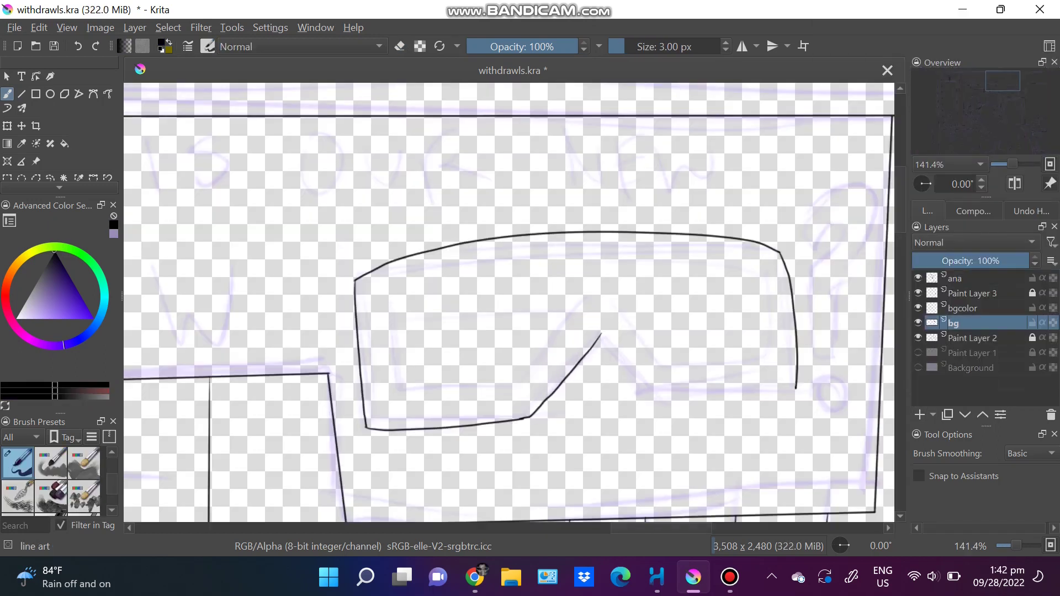
# - Ink the goggles and question mark on the banner in the bg layer with the 3 px line art brush
pyautogui.press('+')
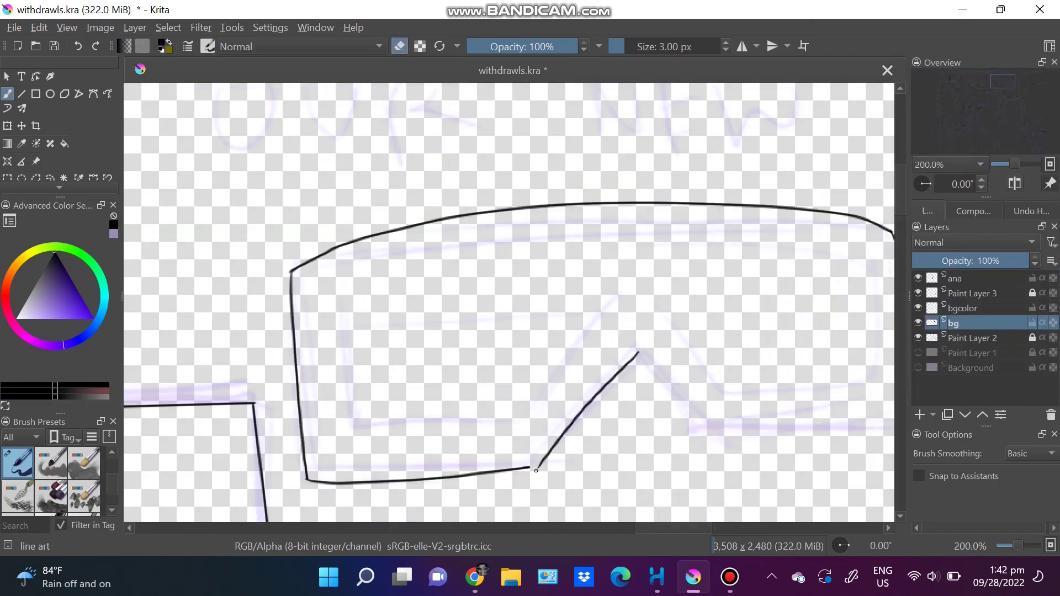
pyautogui.moveTo(162, 278); pyautogui.dragTo(738, 261)
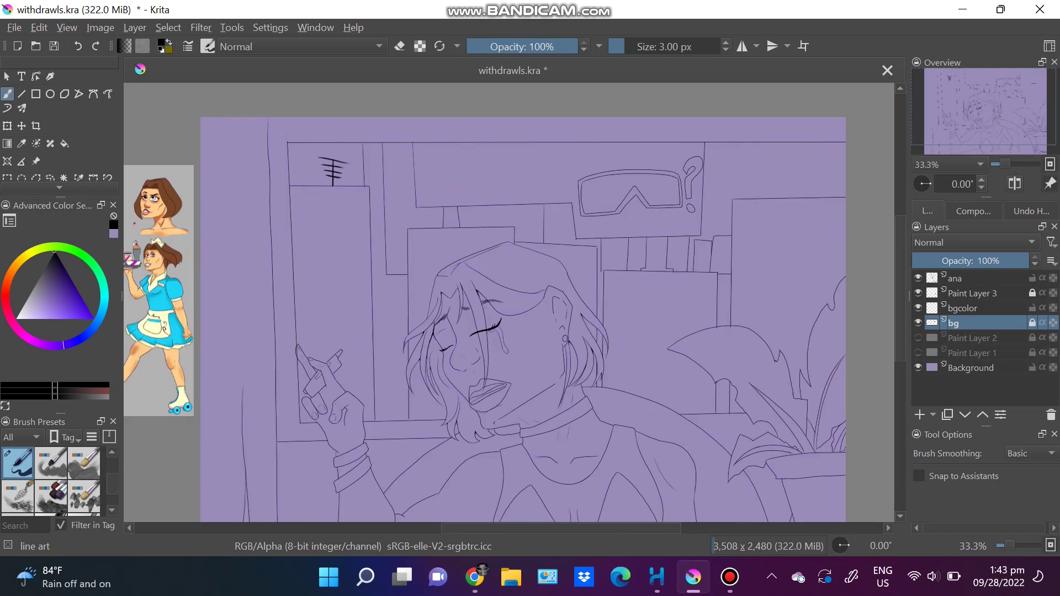
# - Add a layer named misc color, place it below misc, and choose the Ink gpen 25 brush
pyautogui.press('pageup')
pyautogui.press('Insert')
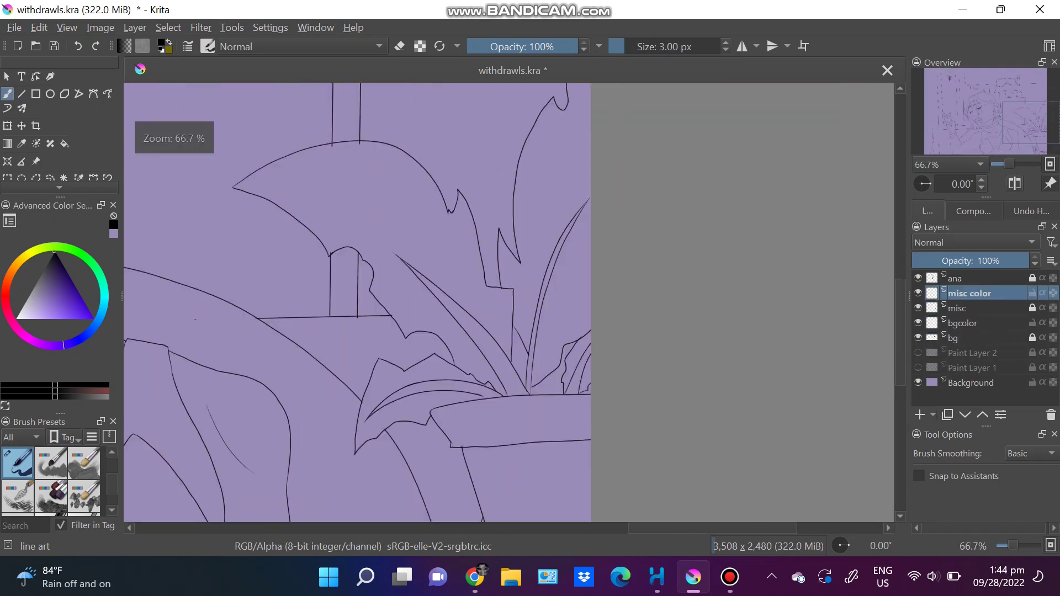
pyautogui.press('Return')
pyautogui.click(208, 46)
pyautogui.click(237, 110)
pyautogui.hotkey('ctrl', 'pagedown')
# - Trace the plant's leaves with a freehand selection and fill them with dark green on the misc color layer
pyautogui.moveTo(577, 215); pyautogui.dragTo(552, 290)
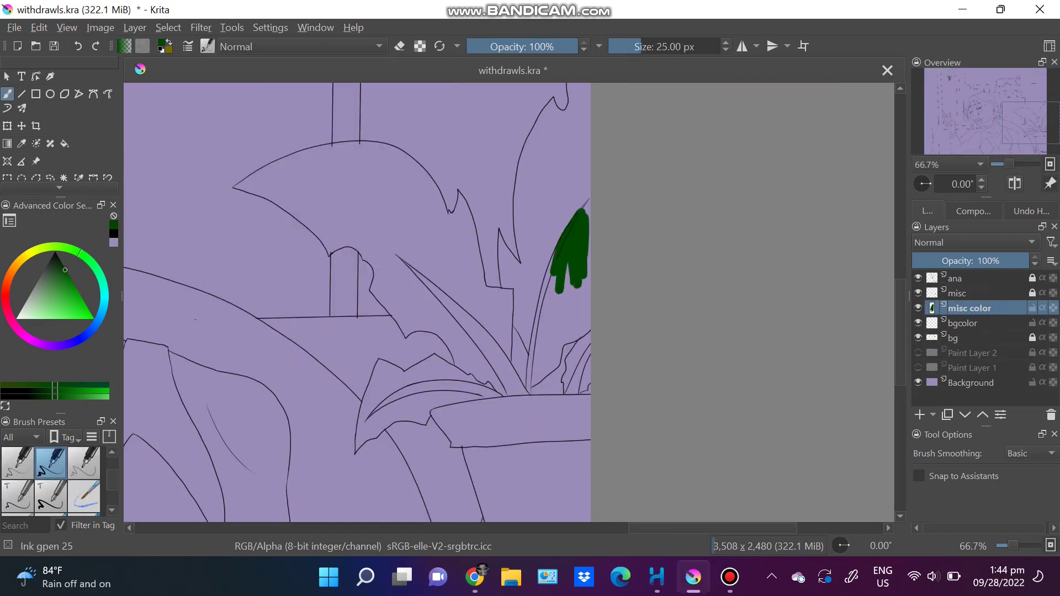
pyautogui.press('-')
pyautogui.click(50, 177)
pyautogui.moveTo(428, 216)
pyautogui.mouseDown()
pyautogui.moveTo(347, 220)
pyautogui.moveTo(468, 379)
pyautogui.moveTo(546, 402)
pyautogui.mouseUp()
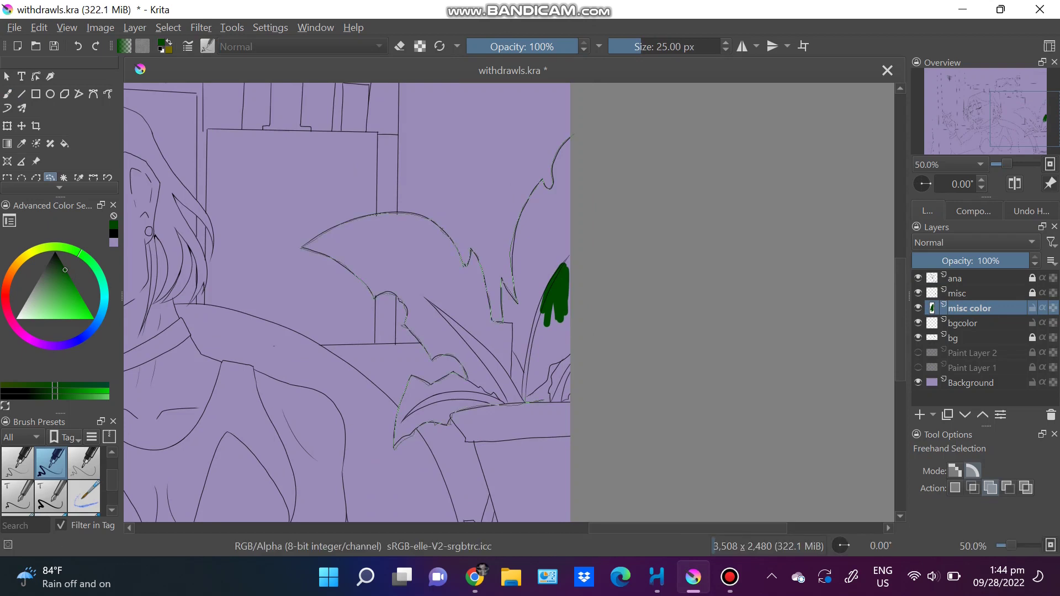
pyautogui.moveTo(585, 132); pyautogui.dragTo(583, 129)
pyautogui.press('b')
pyautogui.press('BackSpace')
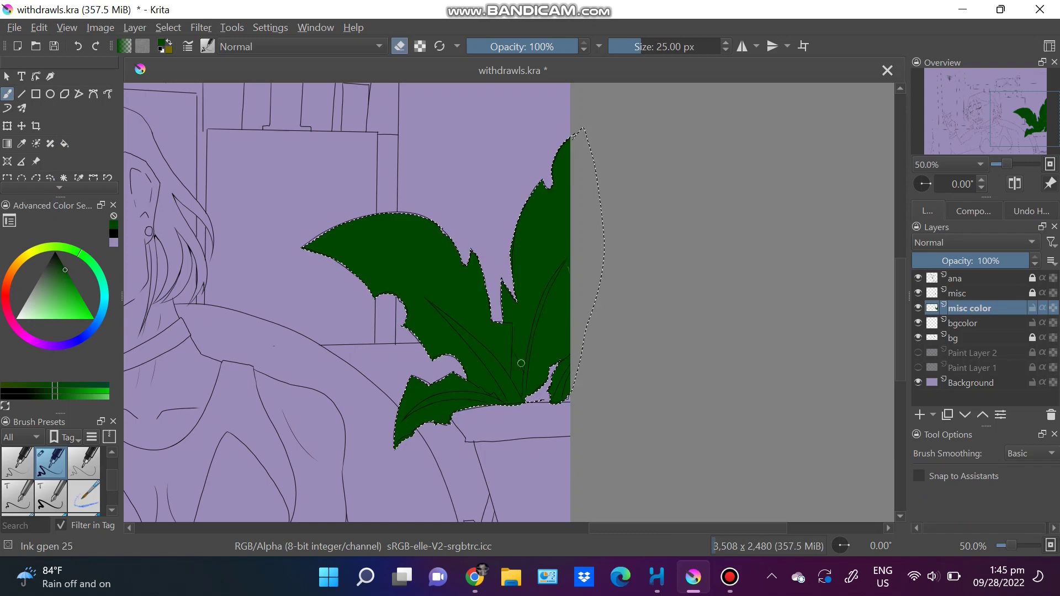
# - Erase the green from the gaps between the lower leaf stems and clear the selection
pyautogui.scroll(3, 520, 363)
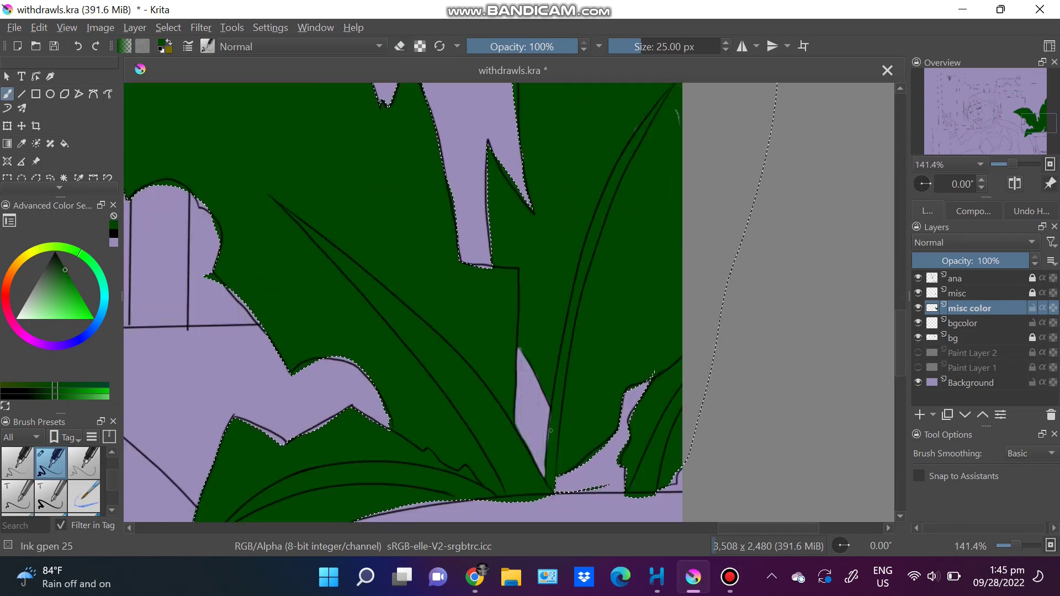
pyautogui.scroll(-1, 382, 255)
pyautogui.hotkey('ctrl', 'shift', 'a')
pyautogui.press('+')
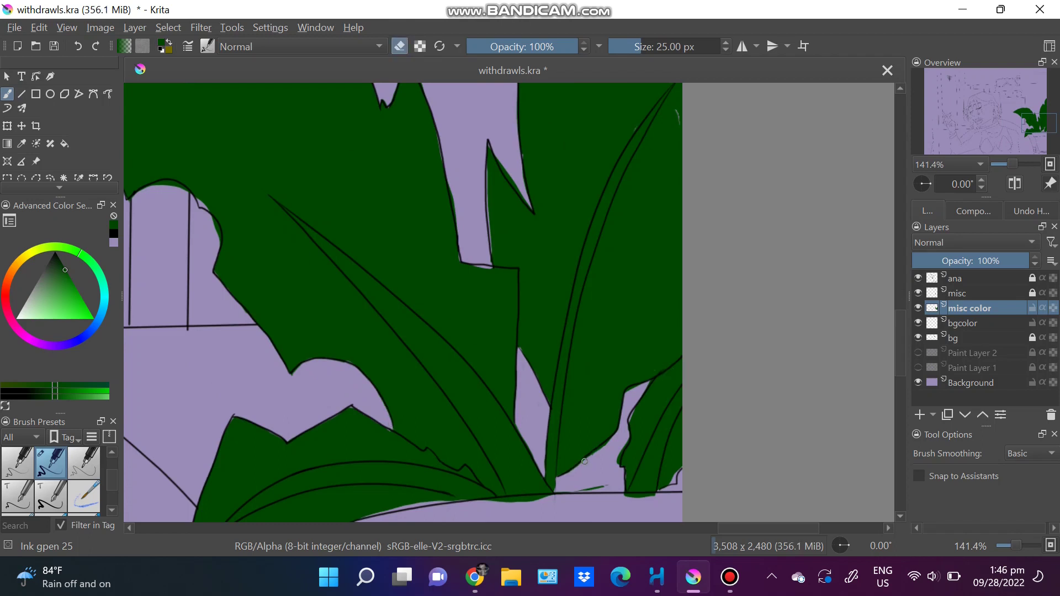
# - Clean up the dark green along the plant's leaf edges, erasing spill and painting in missed gaps
pyautogui.scroll(5, 617, 443)
pyautogui.press('e')
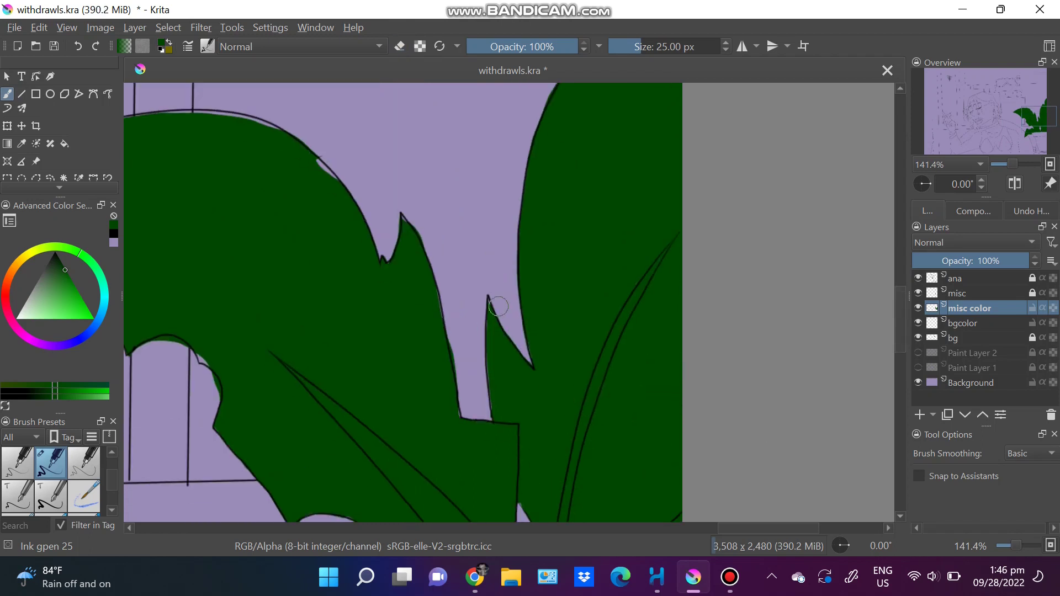
pyautogui.hscroll(-8, 526, 331)
pyautogui.moveTo(400, 340); pyautogui.dragTo(425, 341)
pyautogui.press('e')
pyautogui.moveTo(165, 209); pyautogui.dragTo(283, 145)
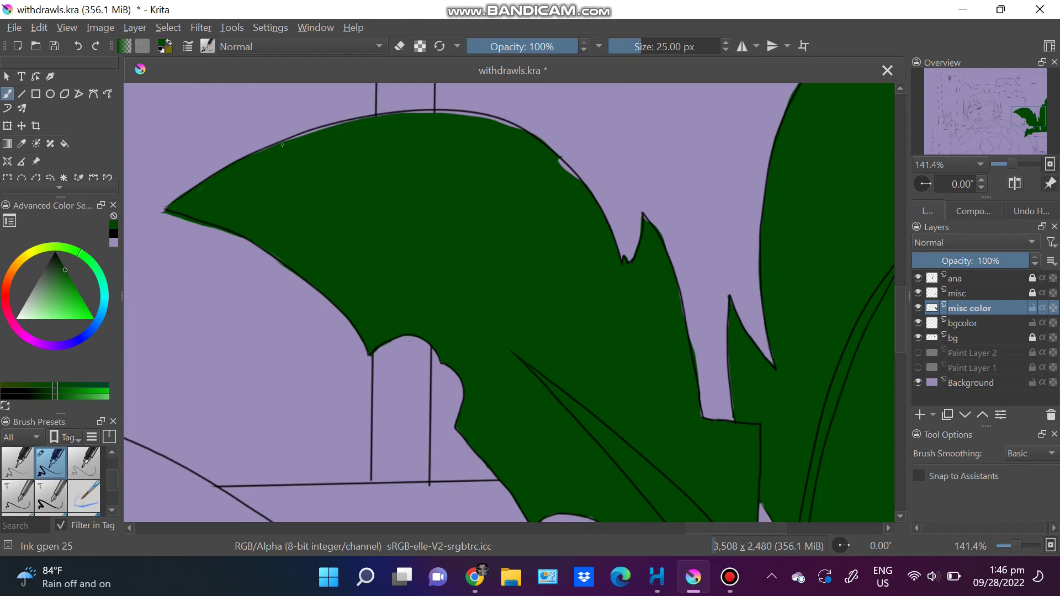
pyautogui.scroll(-2, 588, 392)
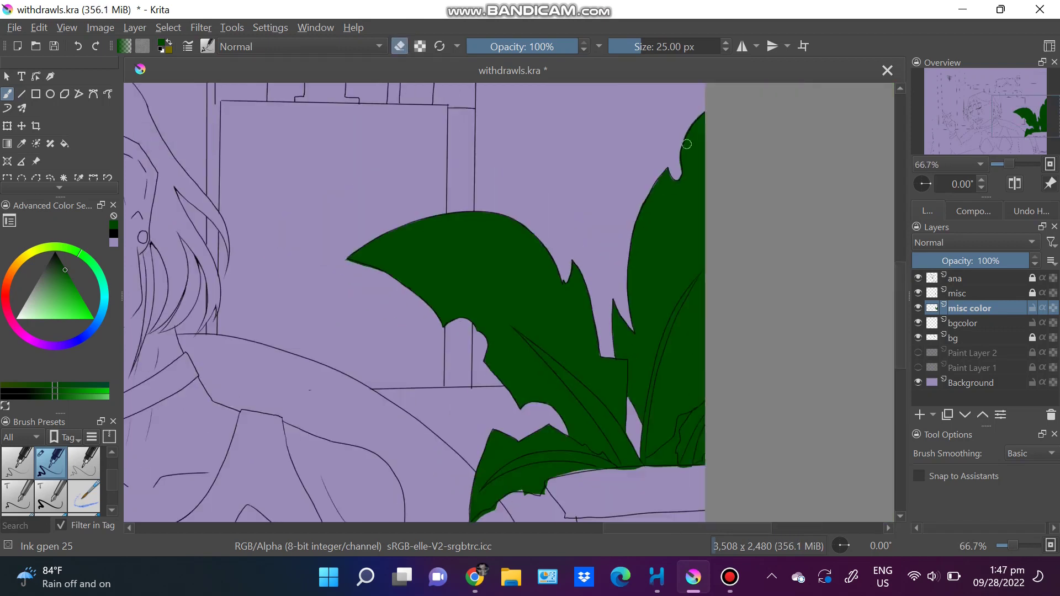
pyautogui.scroll(3, 587, 392)
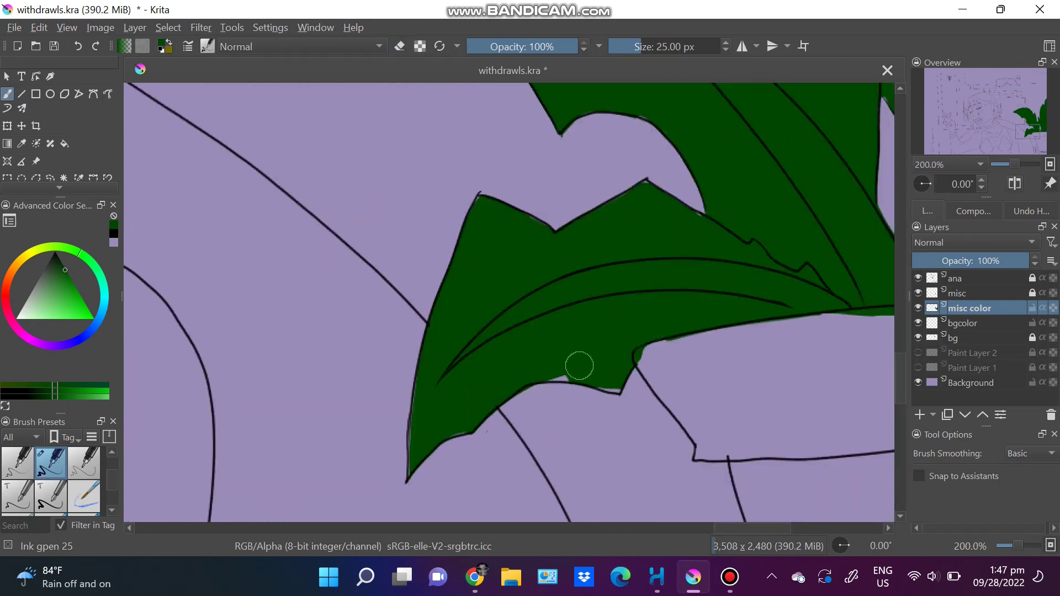
# - Pick light green, add a layer above misc color, and paint the midrib of the low drooping leaf
pyautogui.scroll(-2, 581, 379)
pyautogui.keyDown('ctrl'); pyautogui.click(165, 259); pyautogui.keyUp('ctrl')
pyautogui.scroll(2, 420, 331)
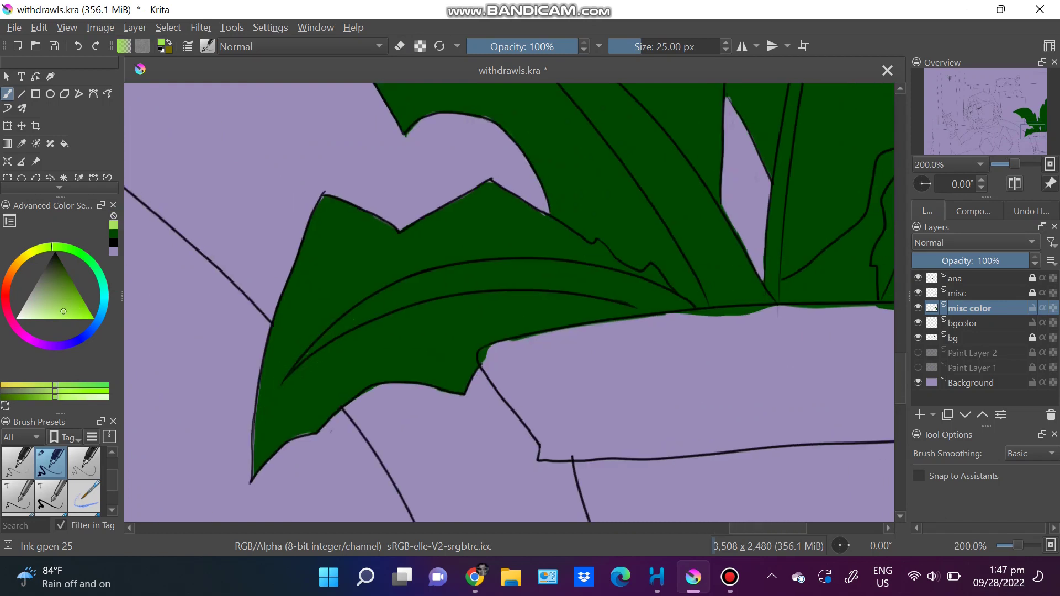
pyautogui.press('Insert')
pyautogui.click(18, 496)
pyautogui.moveTo(288, 373); pyautogui.dragTo(367, 313)
pyautogui.moveTo(619, 302)
pyautogui.mouseDown()
pyautogui.moveTo(515, 264)
pyautogui.moveTo(345, 501)
pyautogui.mouseUp()
# - Paint light green into the upper midribs of the upright leaves on Paint Layer 3 with the Ink tilt 20 brush
pyautogui.click(51, 497)
pyautogui.moveTo(182, 140); pyautogui.dragTo(274, 223)
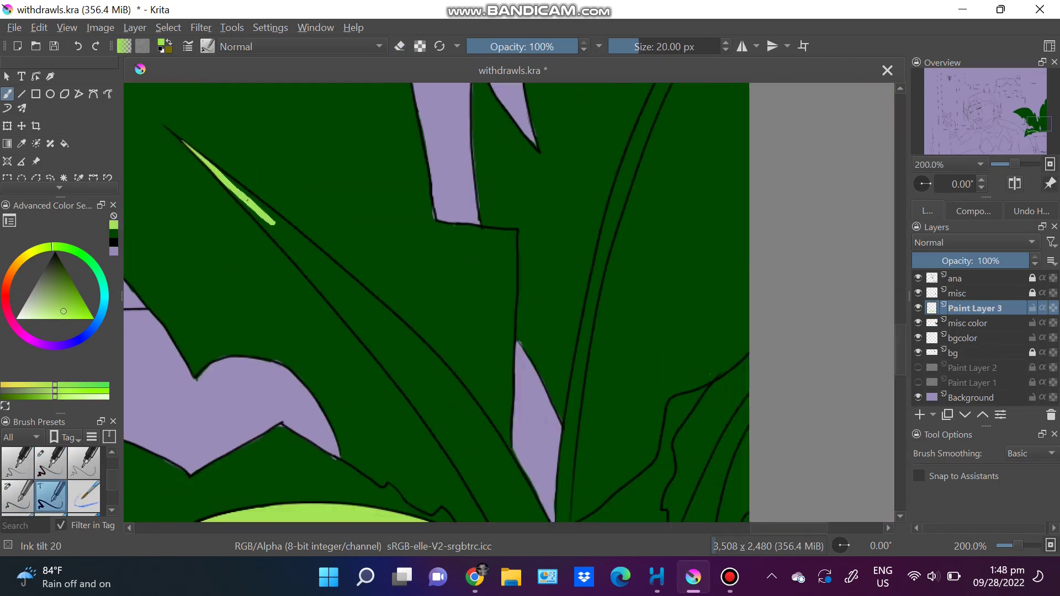
pyautogui.moveTo(305, 264)
pyautogui.mouseDown()
pyautogui.moveTo(378, 331)
pyautogui.moveTo(372, 308)
pyautogui.mouseUp()
pyautogui.moveTo(652, 99); pyautogui.dragTo(611, 234)
pyautogui.scroll(3, 702, 160)
pyautogui.moveTo(734, 114); pyautogui.dragTo(684, 193)
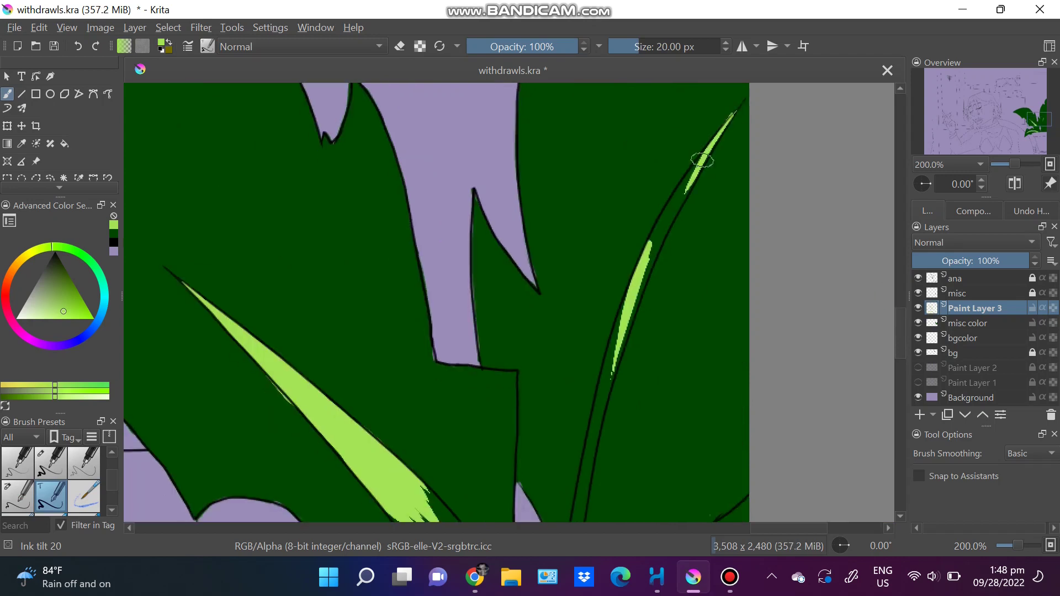
# - Extend the light green midribs down to the leaf bases and fill the small leaf's midrib at the canvas edge
pyautogui.scroll(-3, 649, 248)
pyautogui.scroll(-1, 591, 258)
pyautogui.moveTo(746, 314); pyautogui.dragTo(717, 395)
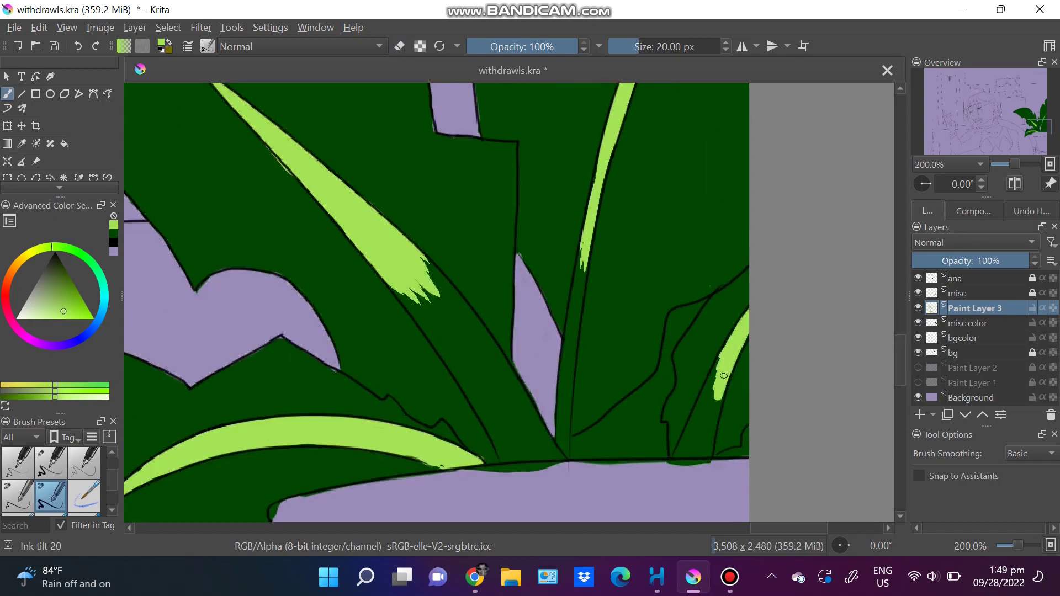
pyautogui.moveTo(580, 292); pyautogui.dragTo(566, 455)
pyautogui.moveTo(436, 287)
pyautogui.mouseDown()
pyautogui.moveTo(414, 260)
pyautogui.moveTo(448, 323)
pyautogui.mouseUp()
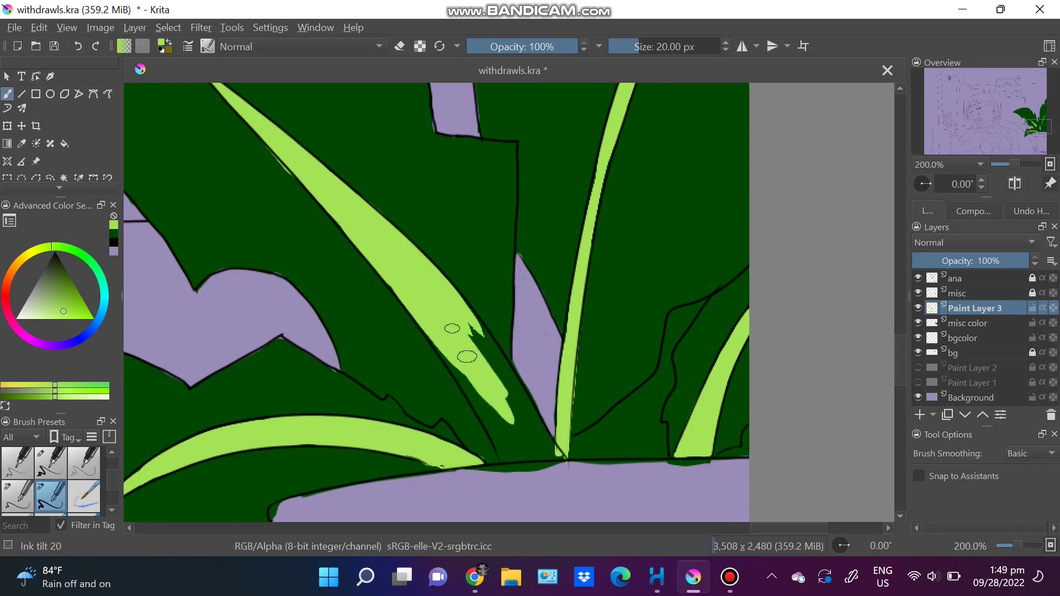
pyautogui.scroll(-2, 479, 398)
# - Draw thin dark green shading and veins beside the midribs on the misc color layer with the Layout pen brush
pyautogui.click(207, 47)
pyautogui.click(388, 142)
pyautogui.press('/')
pyautogui.click(967, 323)
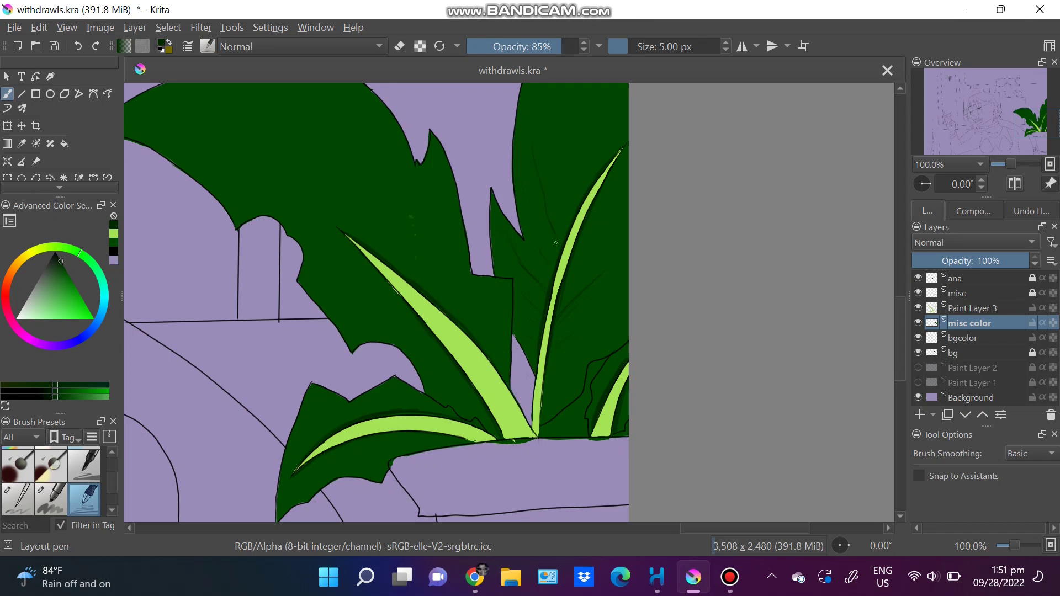
pyautogui.scroll(2, 375, 303)
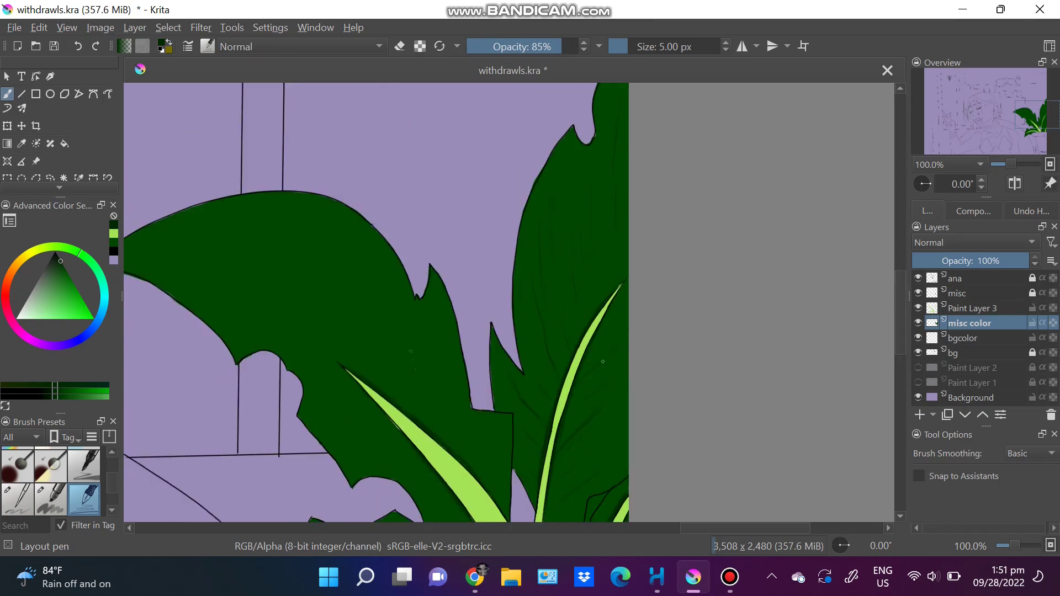
pyautogui.scroll(-2, 422, 319)
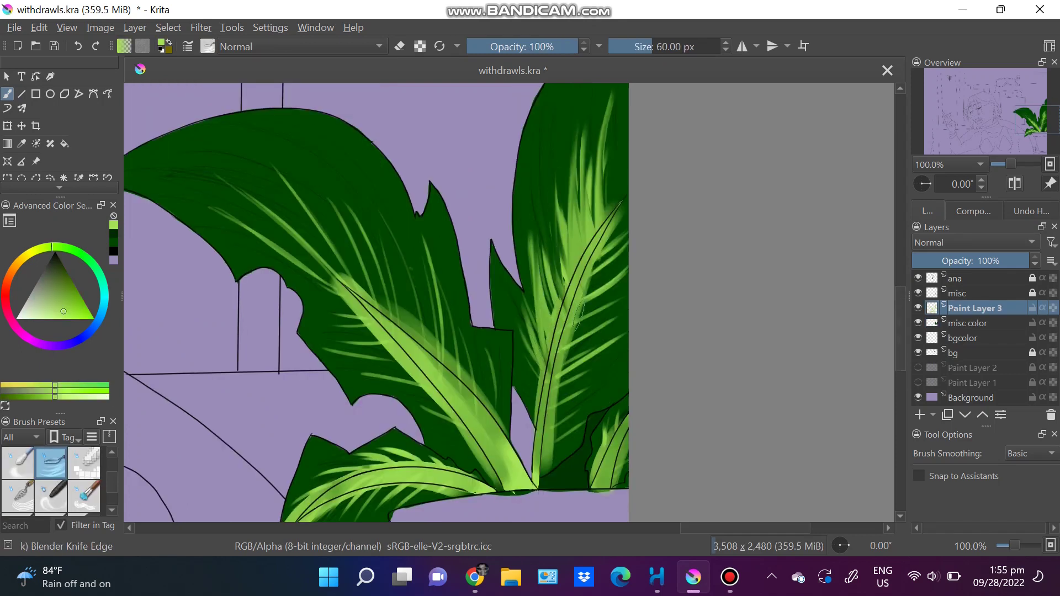
# - Smear light green streaks outward from the midribs across the leaves on Paint Layer 3 with the 60 px Blender Knife Edge brush
pyautogui.moveTo(563, 138); pyautogui.dragTo(542, 216)
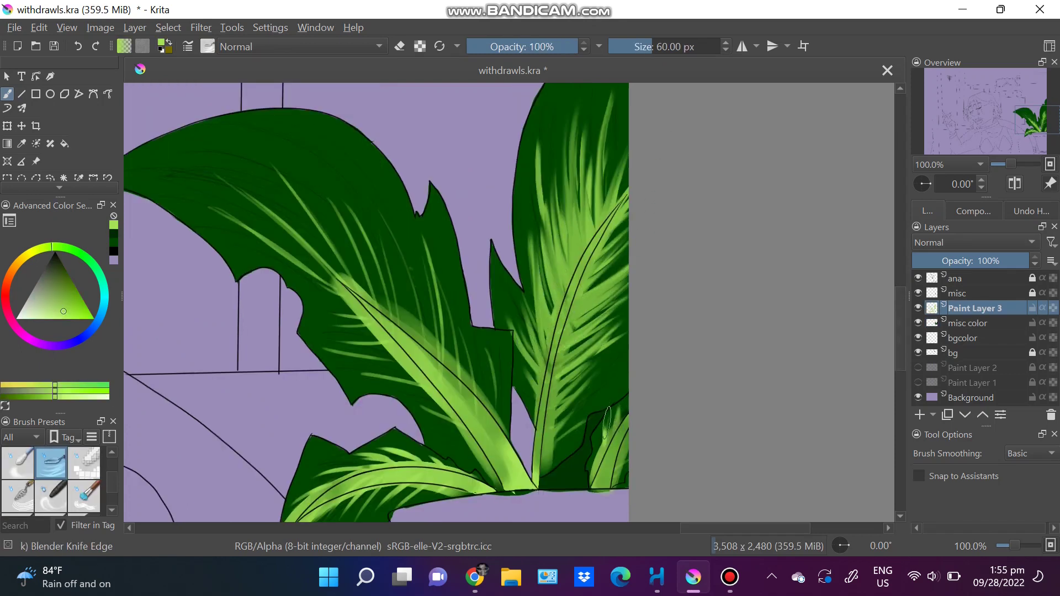
pyautogui.moveTo(359, 188); pyautogui.dragTo(431, 342)
pyautogui.moveTo(176, 149); pyautogui.dragTo(342, 287)
pyautogui.moveTo(260, 143); pyautogui.dragTo(342, 296)
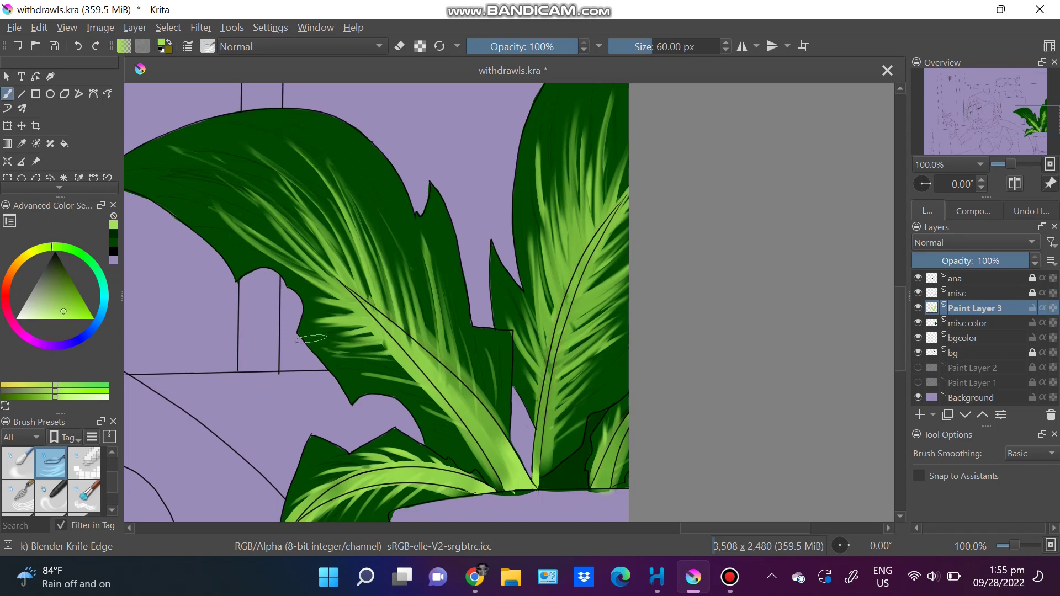
pyautogui.scroll(-3, 456, 334)
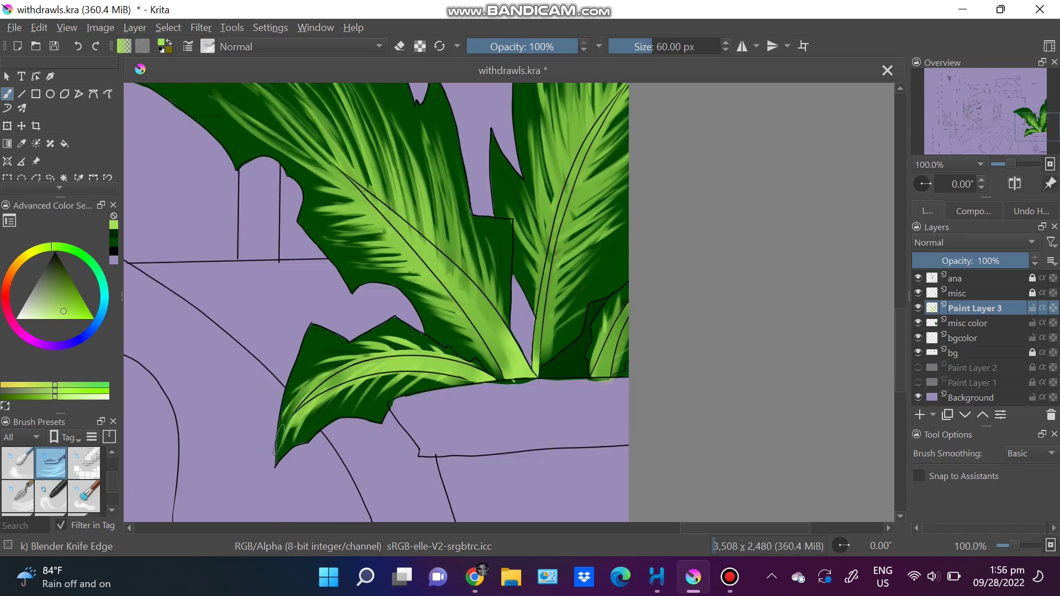
pyautogui.scroll(2, 406, 351)
# - Add a layer above Paint Layer 3, brush wet-pattern light green highlights along the midribs, and soften them with Blender Textured Soft
pyautogui.press('/')
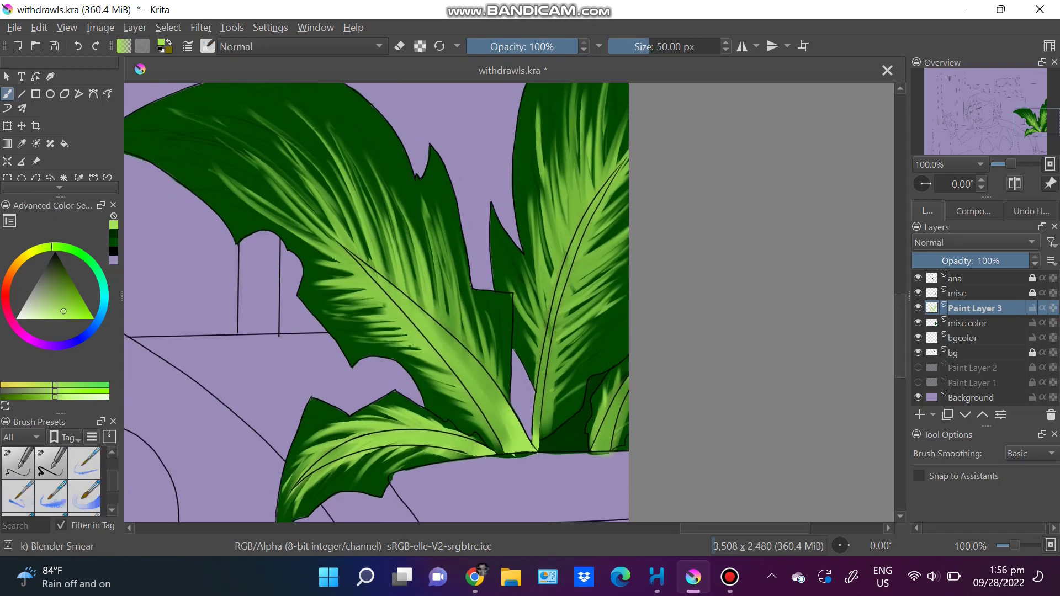
pyautogui.press('Insert')
pyautogui.moveTo(553, 323); pyautogui.dragTo(580, 221)
pyautogui.press('/')
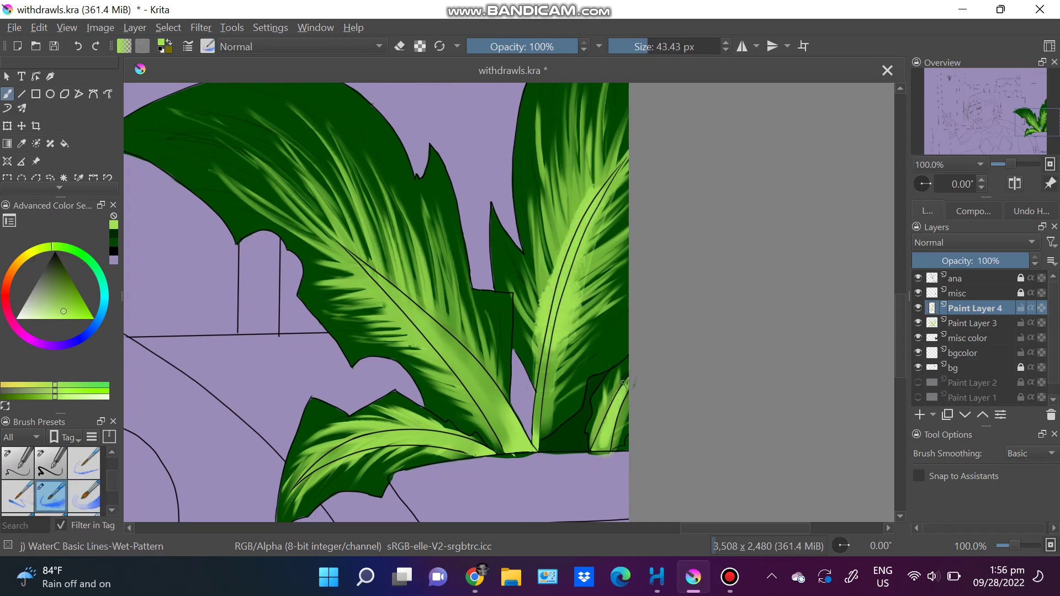
pyautogui.moveTo(354, 259); pyautogui.dragTo(496, 430)
pyautogui.moveTo(331, 232); pyautogui.dragTo(464, 342)
pyautogui.moveTo(309, 475); pyautogui.dragTo(394, 433)
pyautogui.press('.')
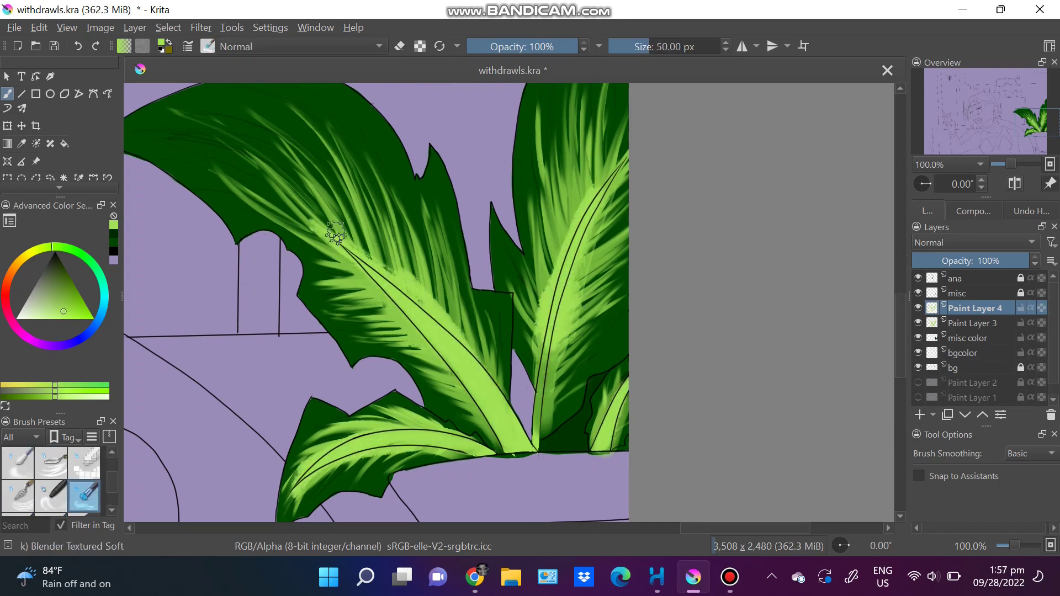
pyautogui.press('.')
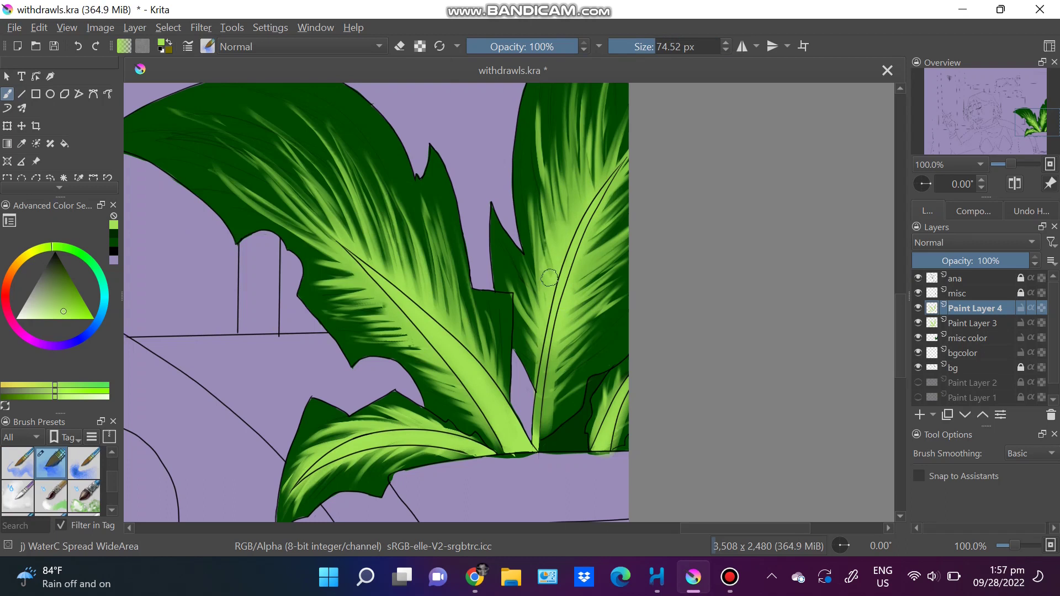
# - Add another layer, paint a broad light green glow over the leaves with WaterC Spread WideArea, and set its blending to Screen
pyautogui.press('Insert')
pyautogui.moveTo(574, 276); pyautogui.dragTo(601, 166)
pyautogui.moveTo(541, 436); pyautogui.dragTo(612, 105)
pyautogui.scroll(1, 552, 165)
pyautogui.moveTo(486, 408)
pyautogui.mouseDown()
pyautogui.moveTo(342, 266)
pyautogui.moveTo(234, 190)
pyautogui.mouseUp()
pyautogui.moveTo(331, 486); pyautogui.dragTo(612, 449)
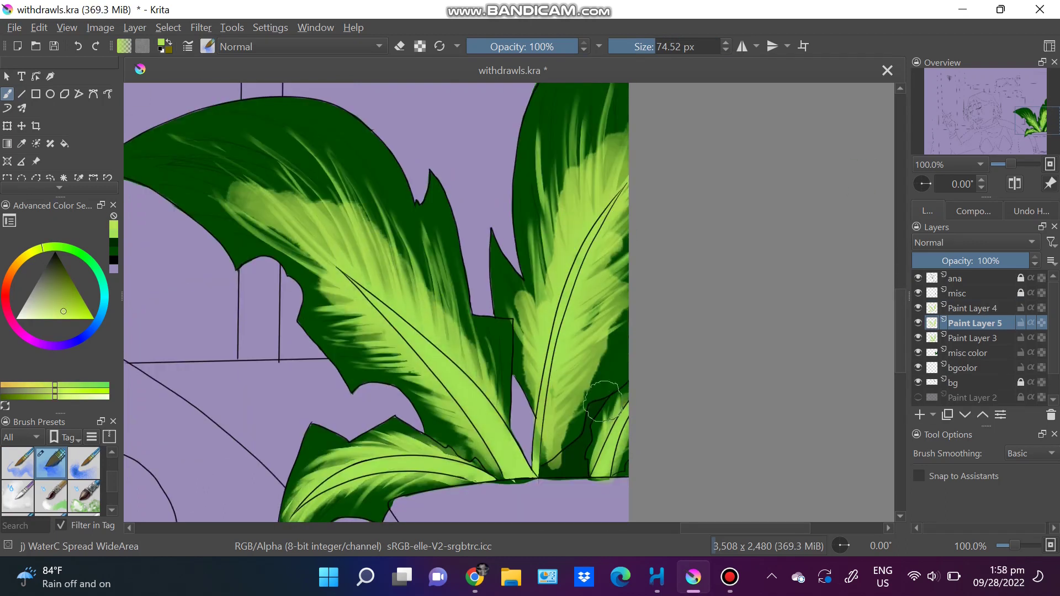
pyautogui.press('-')
pyautogui.press('.')
pyautogui.hotkey('alt', 'shift', 's')
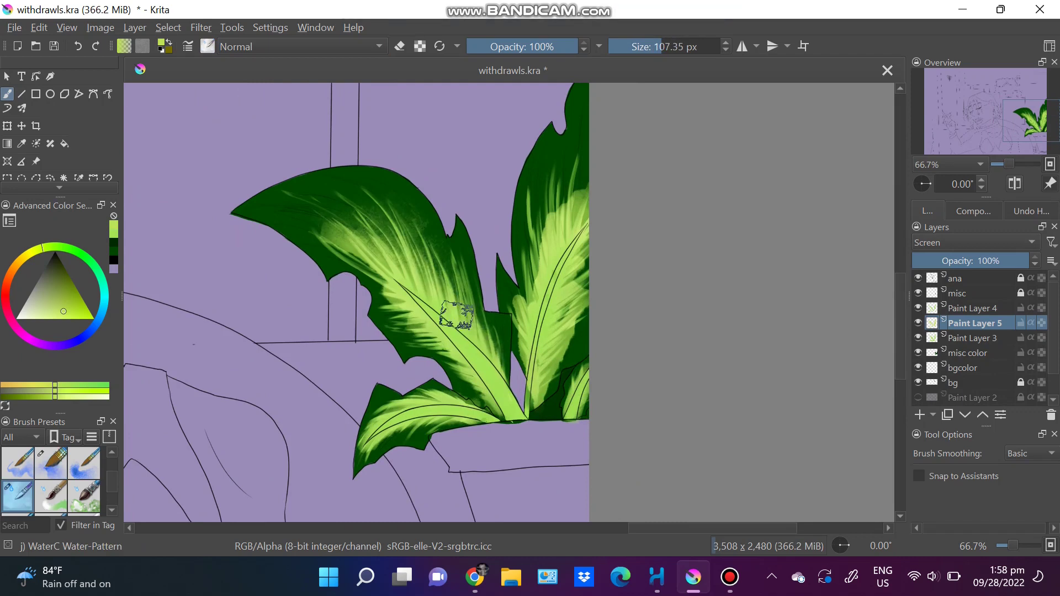
# - Scatter small pale yellow speckles over the dark parts of the leaves with the Texture Starfield brush
pyautogui.press('1')
pyautogui.click(207, 46)
pyautogui.click(289, 232)
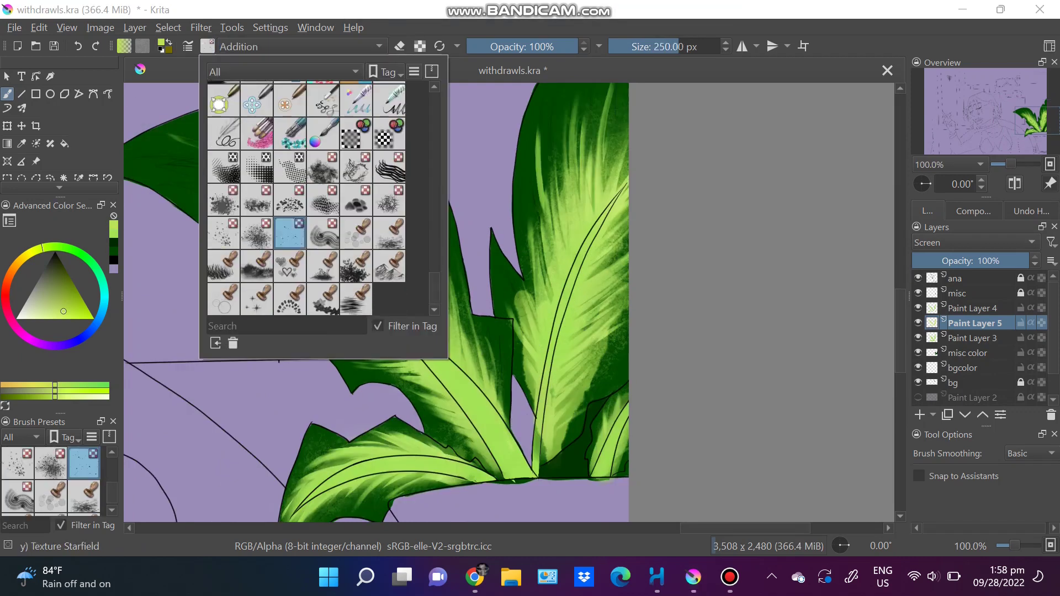
pyautogui.press('Escape')
pyautogui.moveTo(690, 409); pyautogui.dragTo(625, 409)
pyautogui.moveTo(271, 106); pyautogui.dragTo(368, 157)
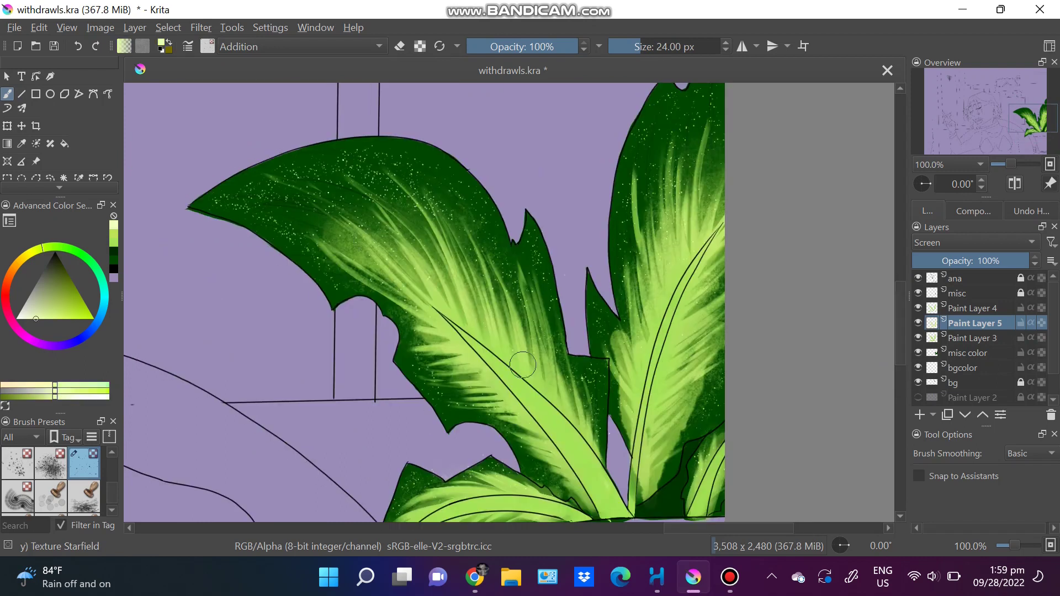
# - Reselect Paint Layer 5 and change its blending mode to Soft Light (SVG)
pyautogui.press('-')
pyautogui.press('pagedown')
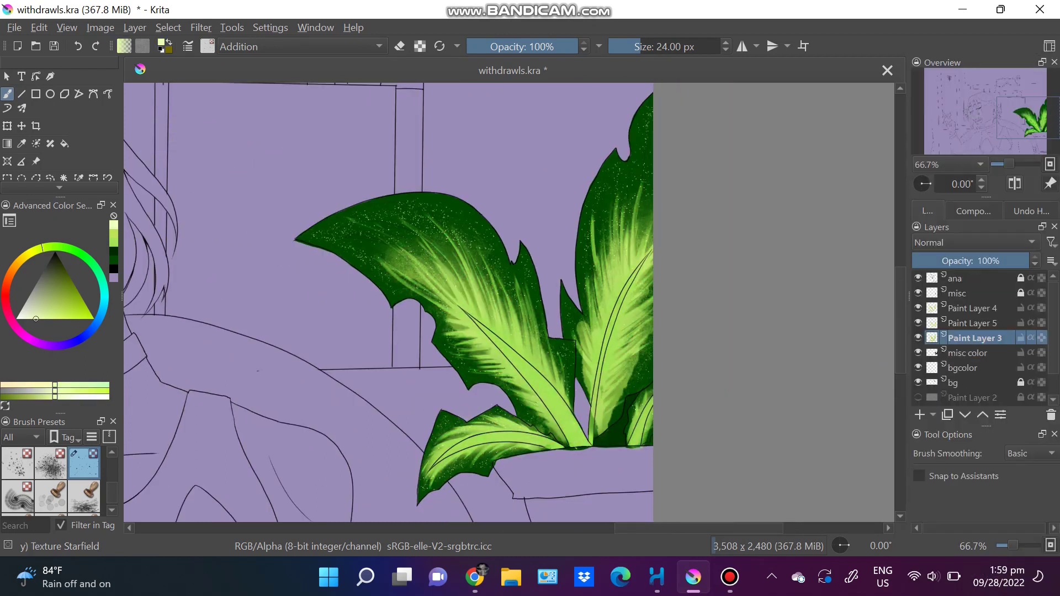
pyautogui.press('pageup')
pyautogui.press('/')
pyautogui.click(972, 243)
pyautogui.click(959, 243)
pyautogui.click(972, 243)
pyautogui.press('Escape')
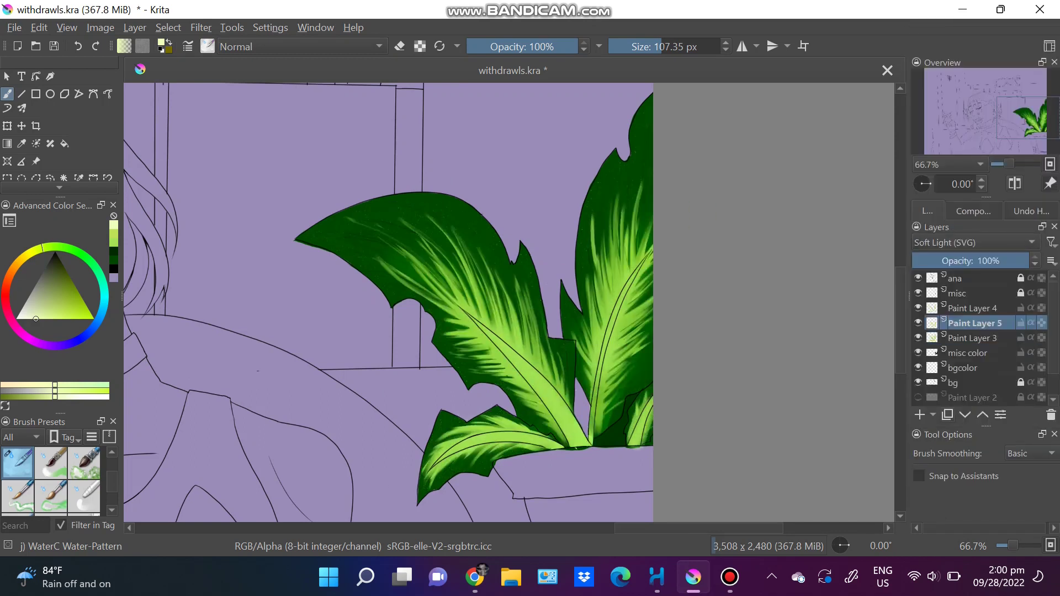
# - Duplicate Paint Layer 5 and save the document
pyautogui.hotkey('ctrl', 'j')
pyautogui.hotkey('ctrl', 's')
# - Pick a dark blue-violet and fill the plant pot's rim up to its outline on the misc color layer with Marker Details
pyautogui.press('1')
pyautogui.click(969, 367)
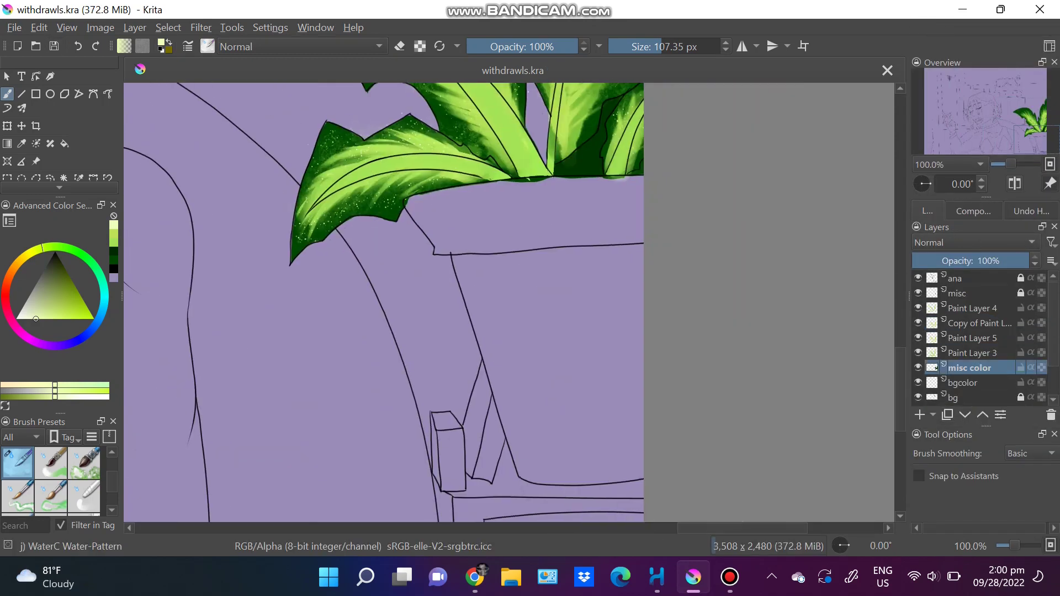
pyautogui.click(64, 345)
pyautogui.click(71, 281)
pyautogui.click(84, 496)
pyautogui.moveTo(555, 311); pyautogui.dragTo(640, 298)
pyautogui.moveTo(502, 260); pyautogui.dragTo(640, 254)
pyautogui.moveTo(496, 196); pyautogui.dragTo(641, 188)
pyautogui.moveTo(533, 191)
pyautogui.mouseDown()
pyautogui.moveTo(512, 254)
pyautogui.moveTo(388, 247)
pyautogui.moveTo(488, 252)
pyautogui.moveTo(333, 284)
pyautogui.mouseUp()
pyautogui.press('+')
pyautogui.press('+')
pyautogui.press('+')
pyautogui.moveTo(259, 259)
pyautogui.mouseDown()
pyautogui.moveTo(236, 230)
pyautogui.moveTo(320, 354)
pyautogui.moveTo(656, 367)
pyautogui.mouseUp()
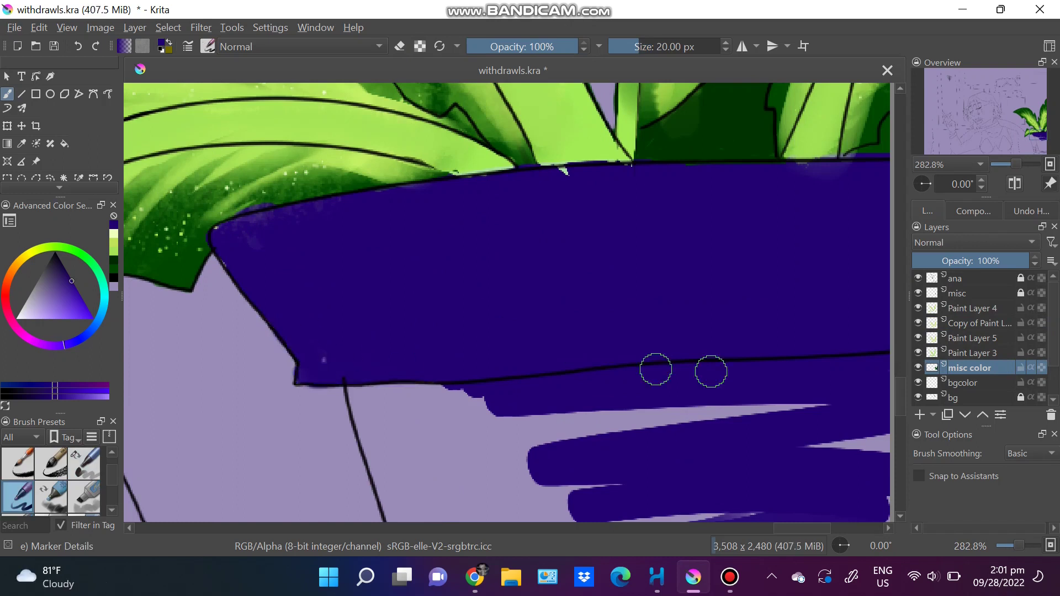
# - Fill the rest of the plant pot's body with the dark blue-violet
pyautogui.press('-')
pyautogui.press('-')
pyautogui.moveTo(532, 199)
pyautogui.mouseDown()
pyautogui.moveTo(452, 216)
pyautogui.moveTo(533, 381)
pyautogui.mouseUp()
pyautogui.moveTo(472, 260)
pyautogui.mouseDown()
pyautogui.moveTo(539, 432)
pyautogui.moveTo(522, 326)
pyautogui.moveTo(681, 180)
pyautogui.moveTo(632, 446)
pyautogui.moveTo(676, 354)
pyautogui.mouseUp()
# - Paint a lavender highlight along the pot's rim and a brighter violet patch on its body on Paint Layer 3
pyautogui.scroll(3, 632, 386)
pyautogui.press('pageup')
pyautogui.rightClick(323, 207)
pyautogui.click(265, 165)
pyautogui.moveTo(504, 236)
pyautogui.mouseDown()
pyautogui.moveTo(546, 215)
pyautogui.moveTo(651, 226)
pyautogui.mouseUp()
pyautogui.keyDown('ctrl'); pyautogui.click(682, 299); pyautogui.keyUp('ctrl')
pyautogui.press('1')
pyautogui.moveTo(607, 452); pyautogui.dragTo(585, 331)
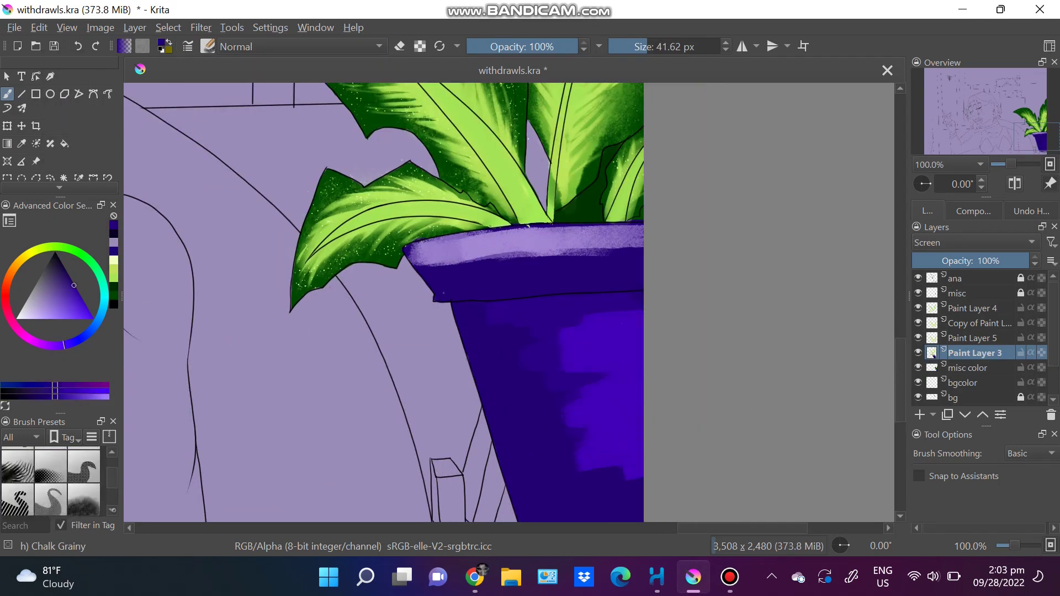
# - Reduce the brush size and soften the lavender rim highlight into the dark violet with WaterC Water-Pattern
pyautogui.press('[')
pyautogui.press('[')
pyautogui.press('[')
pyautogui.press('[')
pyautogui.press('[')
pyautogui.press('[')
pyautogui.press('+')
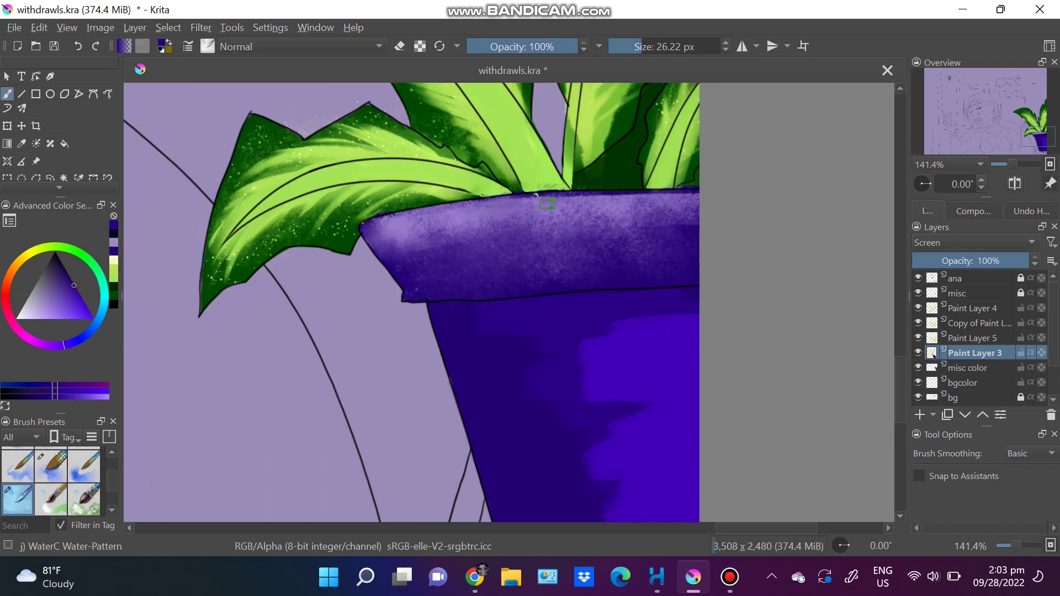
# - Blend the brighter violet patch into the pot's body with the 220 px Watercolor Texture brush
pyautogui.press('-')
pyautogui.press('-')
pyautogui.press('-')
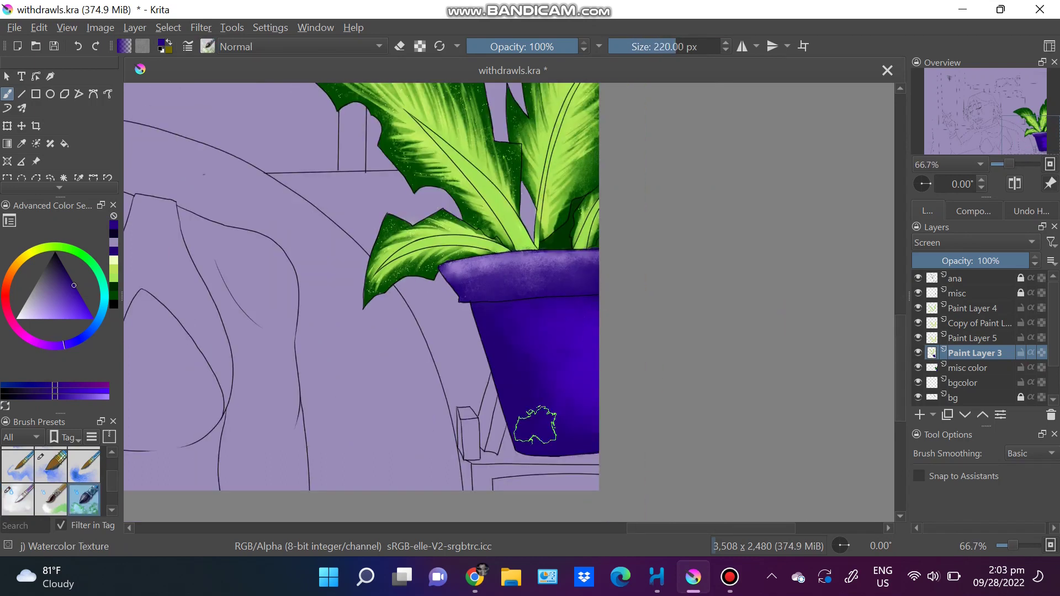
# - Scatter light lavender speckles over the pot's body with the 24 px Texture Starfield brush
pyautogui.press('+')
pyautogui.press('+')
pyautogui.press('/')
pyautogui.moveTo(307, 409); pyautogui.dragTo(284, 221)
pyautogui.press('-')
pyautogui.press('-')
pyautogui.press('-')
pyautogui.press('-')
pyautogui.press('-')
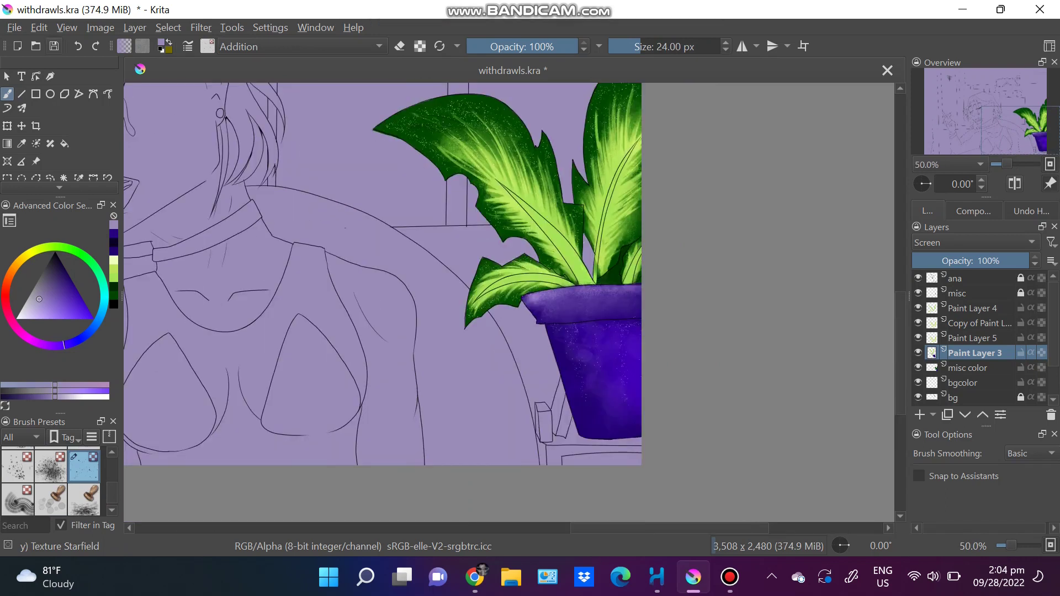
# - Sample bright purple from the character sheet and fill the curtain strip beside the wall on the misc color layer
pyautogui.press('/')
pyautogui.press('pagedown')
pyautogui.keyDown('ctrl'); pyautogui.click(188, 254); pyautogui.keyUp('ctrl')
pyautogui.moveTo(408, 126); pyautogui.dragTo(409, 251)
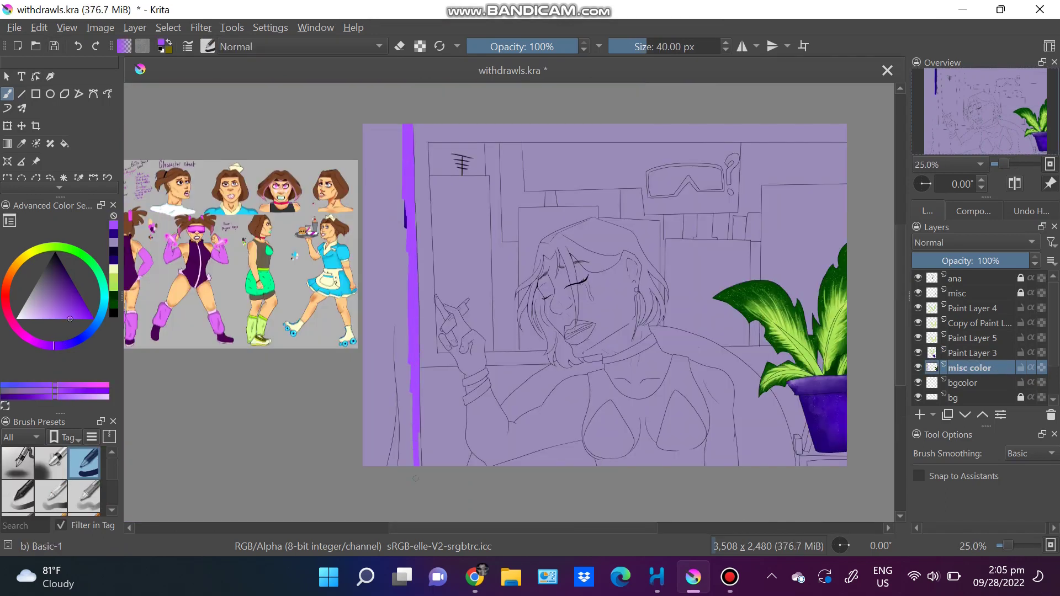
pyautogui.press('/')
pyautogui.moveTo(386, 126); pyautogui.dragTo(386, 463)
# - Switch to white, move the bgcolor layer below Paint Layer 2, and paint the lower wall on both sides of the woman
pyautogui.press('pagedown')
pyautogui.press('d')
pyautogui.press('x')
pyautogui.moveTo(538, 387); pyautogui.dragTo(457, 376)
pyautogui.hotkey('ctrl', 'pagedown')
pyautogui.hotkey('ctrl', 'pagedown')
pyautogui.moveTo(673, 387); pyautogui.dragTo(828, 463)
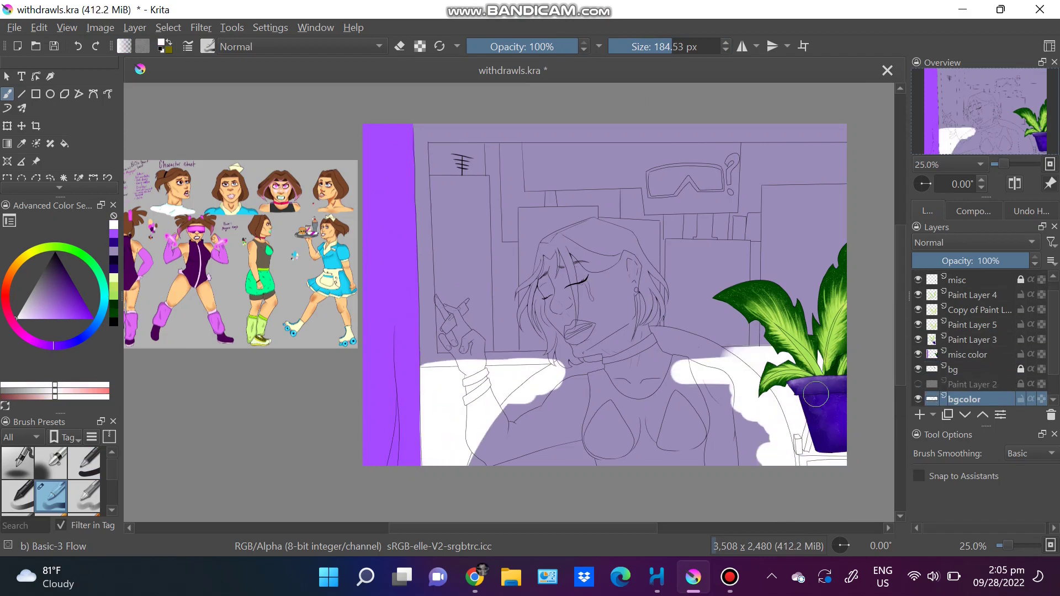
# - Sample dark brown from the character sheet and start the wall board's frame along its curtain side and lower edge
pyautogui.moveTo(420, 276); pyautogui.dragTo(324, 300)
pyautogui.keyDown('ctrl'); pyautogui.click(138, 248); pyautogui.keyUp('ctrl')
pyautogui.press('.')
pyautogui.press('/')
pyautogui.moveTo(323, 145); pyautogui.dragTo(329, 284)
pyautogui.press('+')
pyautogui.moveTo(281, 408)
pyautogui.mouseDown()
pyautogui.moveTo(762, 406)
pyautogui.moveTo(615, 403)
pyautogui.mouseUp()
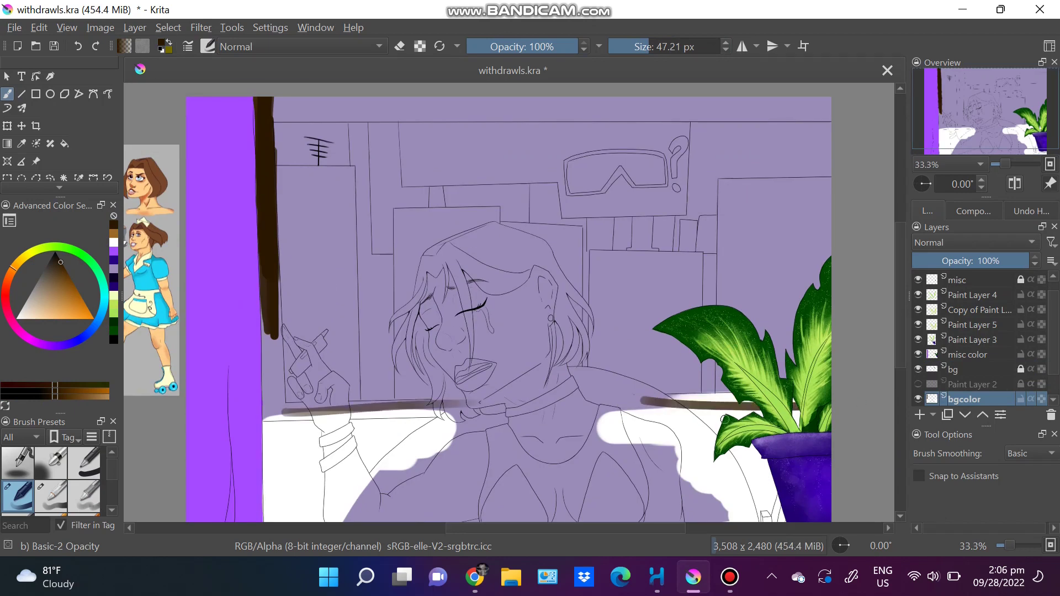
# - Thicken the dark brown along the board frame's lower and curtain-side edges and continue it around the board
pyautogui.press('+')
pyautogui.moveTo(324, 314)
pyautogui.mouseDown()
pyautogui.moveTo(603, 307)
pyautogui.moveTo(505, 307)
pyautogui.mouseUp()
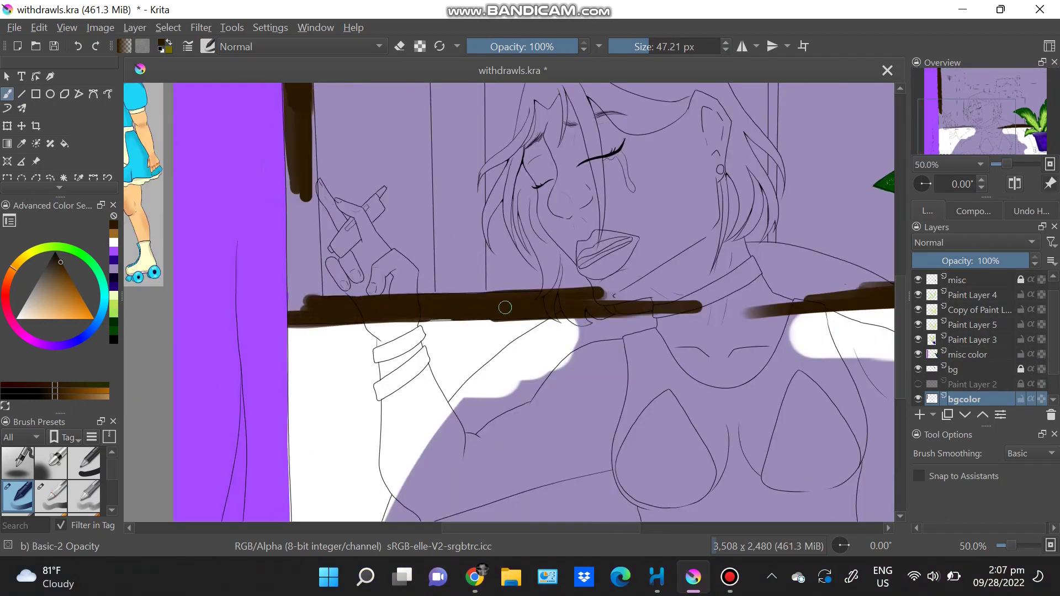
pyautogui.moveTo(301, 88); pyautogui.dragTo(297, 290)
pyautogui.press('-')
pyautogui.press('-')
pyautogui.moveTo(406, 303)
pyautogui.mouseDown()
pyautogui.moveTo(712, 301)
pyautogui.moveTo(826, 312)
pyautogui.mouseUp()
pyautogui.press('-')
# - Enlarge the brush and block in the chair behind the woman with dark blue-violet on misc color, undoing the last stroke
pyautogui.press('pageup')
pyautogui.press('pageup')
pyautogui.press('pageup')
pyautogui.press('+')
pyautogui.press('+')
pyautogui.press('+')
pyautogui.press(']')
pyautogui.press(']')
pyautogui.press(']')
pyautogui.moveTo(237, 367); pyautogui.dragTo(436, 215)
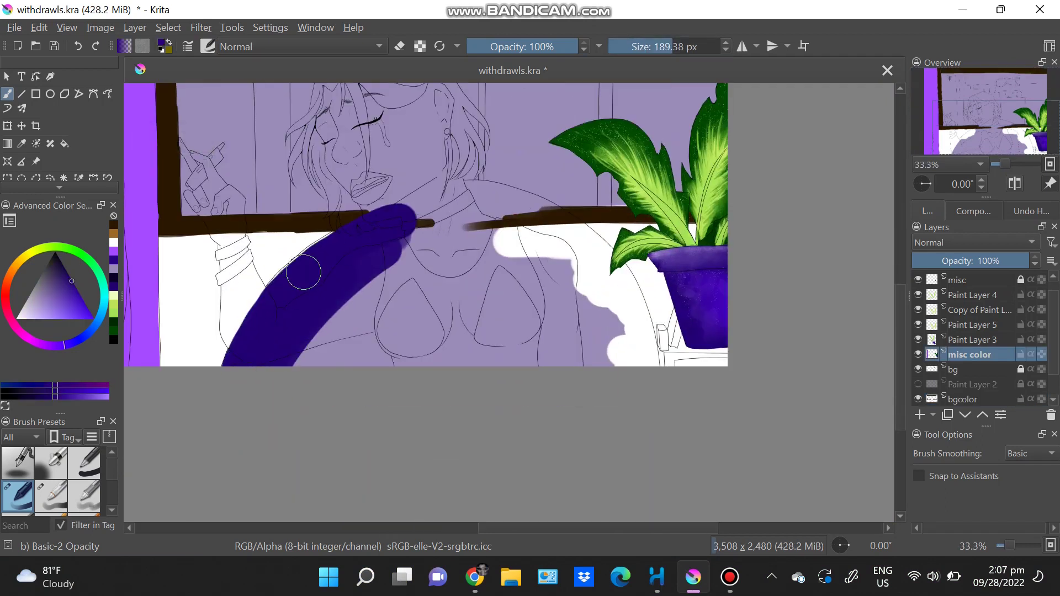
pyautogui.moveTo(342, 238); pyautogui.dragTo(379, 355)
pyautogui.moveTo(138, 359); pyautogui.dragTo(646, 282)
pyautogui.moveTo(419, 154); pyautogui.dragTo(676, 318)
pyautogui.hotkey('ctrl', 'z')
# - Fill the plant side of the chair out to its outline and around the leaf with dark blue-violet, using the 50 px Fill circle brush
pyautogui.press('+')
pyautogui.press('+')
pyautogui.press('+')
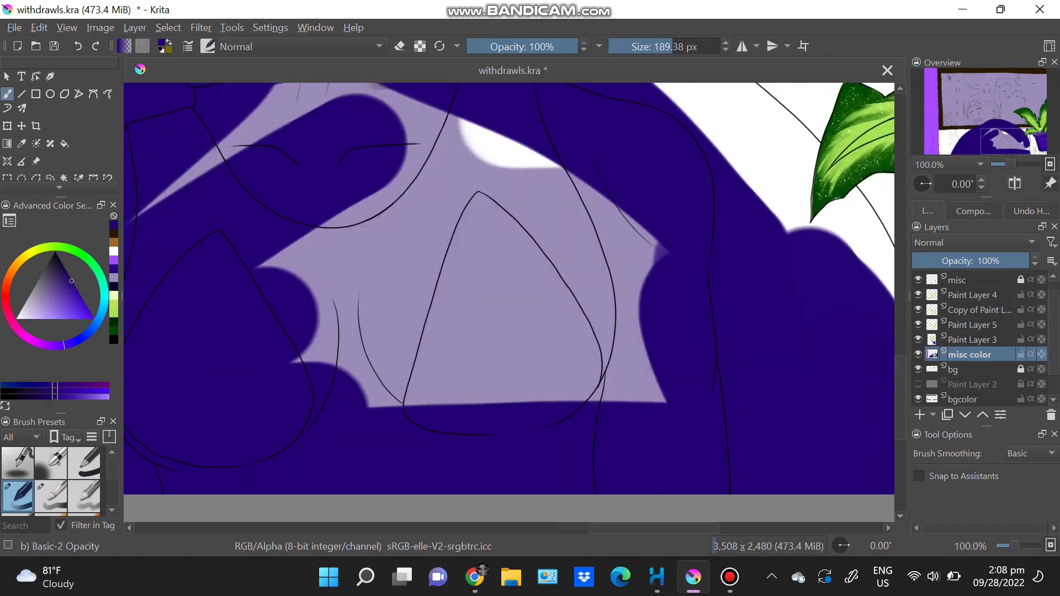
pyautogui.press('/')
pyautogui.press('/')
pyautogui.moveTo(737, 331); pyautogui.dragTo(721, 409)
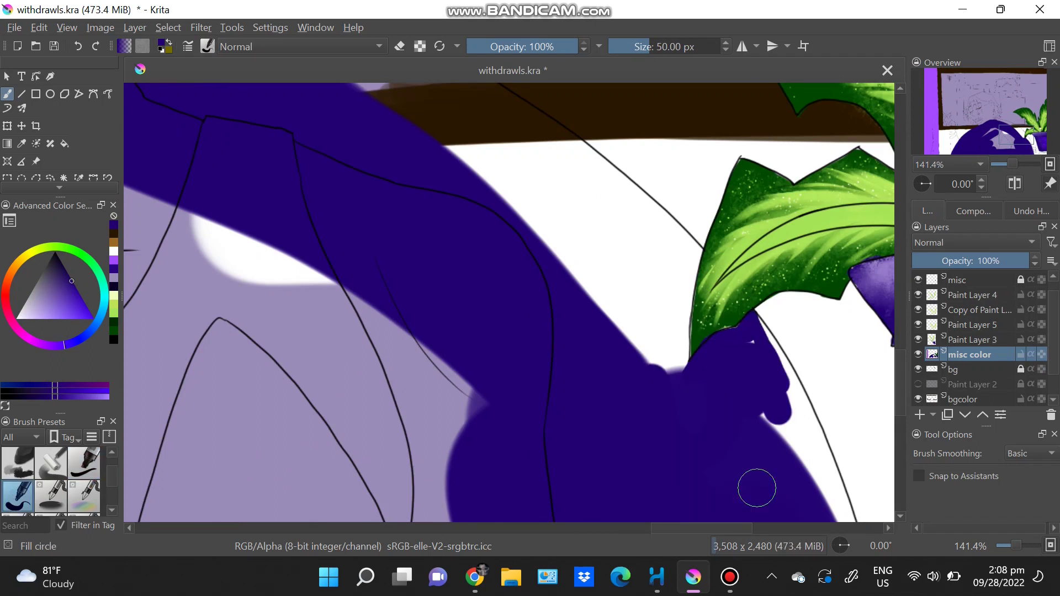
pyautogui.scroll(3, 404, 208)
pyautogui.moveTo(404, 208); pyautogui.dragTo(696, 362)
pyautogui.press('+')
pyautogui.moveTo(745, 431)
pyautogui.mouseDown()
pyautogui.moveTo(563, 220)
pyautogui.moveTo(767, 397)
pyautogui.mouseUp()
pyautogui.keyDown('ctrl'); pyautogui.click(770, 394); pyautogui.keyUp('ctrl')
# - Tidy the chair's upper edge beside the woman's hair, extending the dark blue-violet to the line art and erasing the overspill
pyautogui.scroll(5, 770, 394)
pyautogui.keyDown('ctrl'); pyautogui.click(166, 240); pyautogui.keyUp('ctrl')
pyautogui.moveTo(165, 240)
pyautogui.mouseDown()
pyautogui.moveTo(355, 253)
pyautogui.moveTo(770, 396)
pyautogui.mouseUp()
pyautogui.press('e')
pyautogui.moveTo(356, 243); pyautogui.dragTo(689, 348)
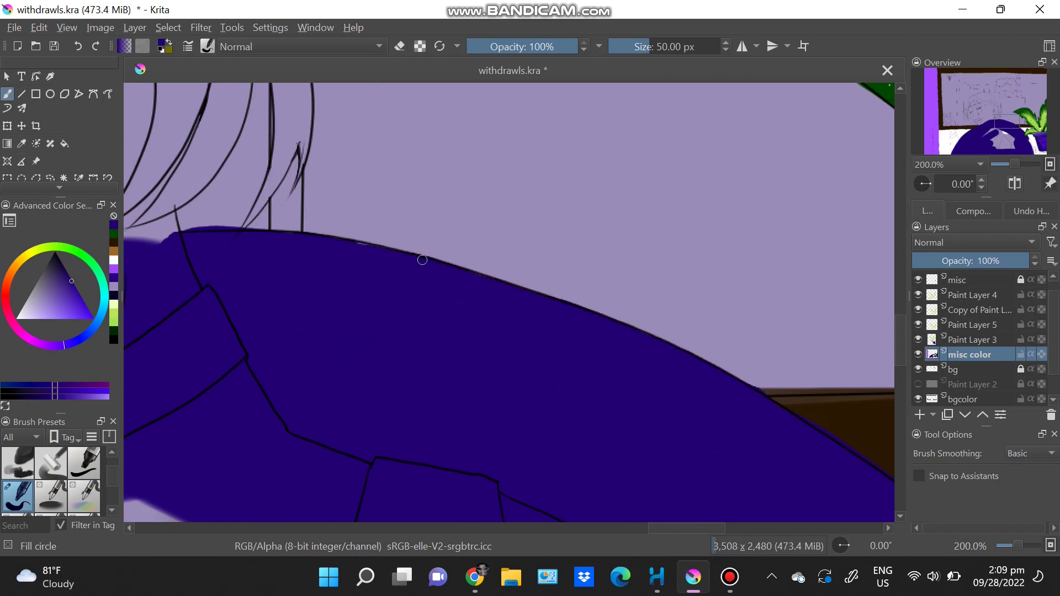
# - Make Paint Layer 3 active and select the whole chair shape with a Freehand Selection
pyautogui.press('-')
pyautogui.press('-')
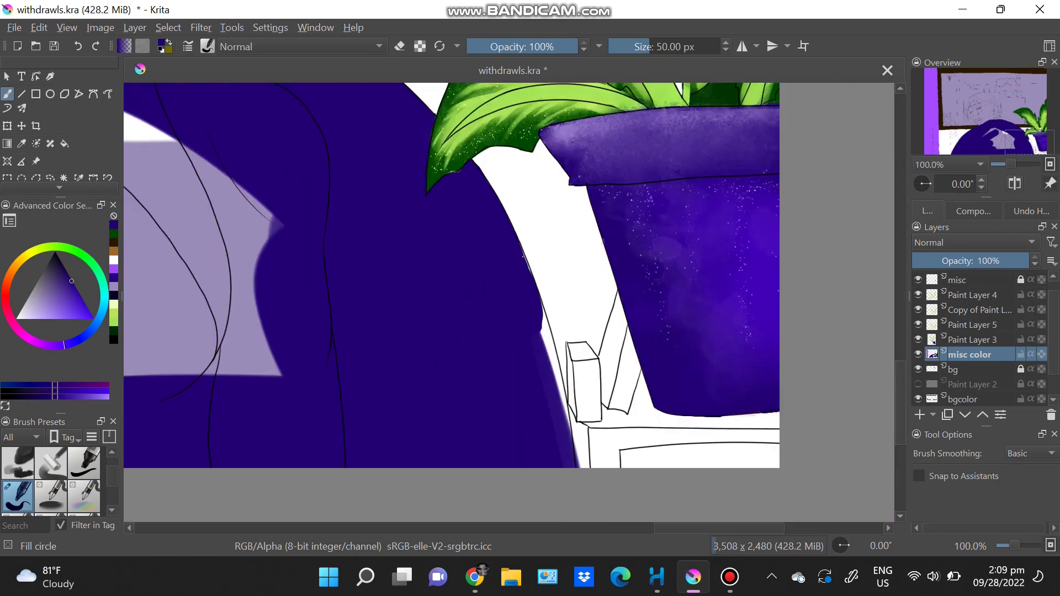
pyautogui.press('+')
pyautogui.press('-')
pyautogui.press('-')
pyautogui.press('-')
pyautogui.press('pageup')
pyautogui.moveTo(816, 466); pyautogui.dragTo(370, 208)
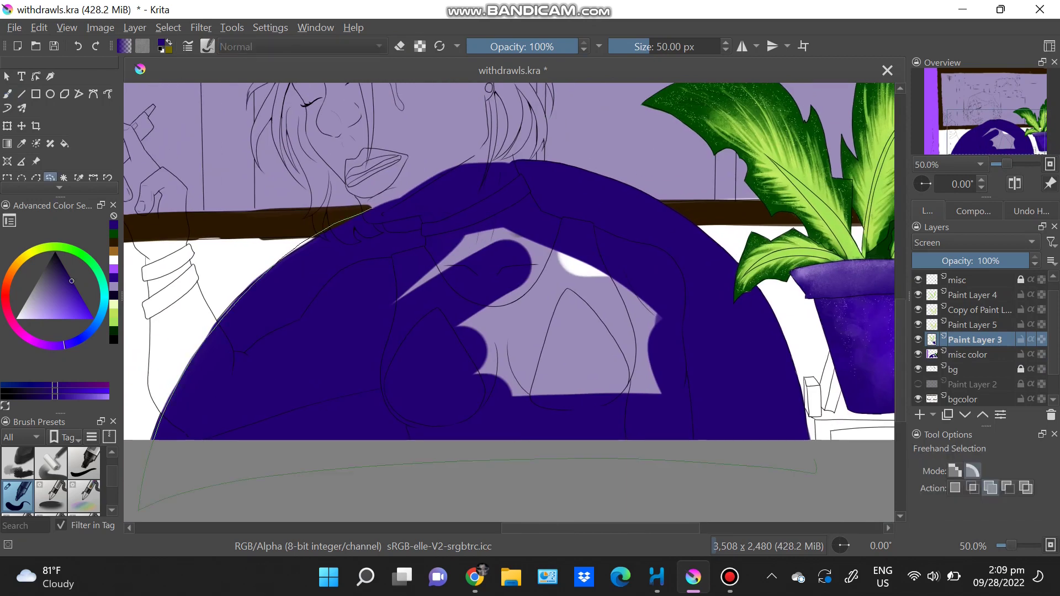
pyautogui.moveTo(221, 480); pyautogui.dragTo(816, 472)
# - Paint purple and blue watercolour clouds over the selected chair with the WaterC Spread WideArea brush
pyautogui.click(208, 47)
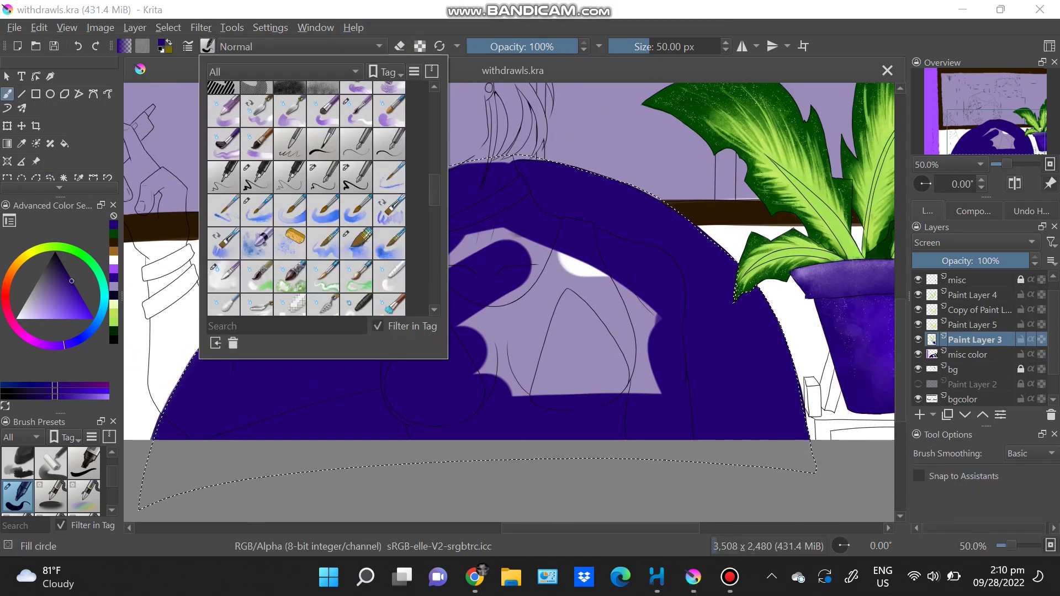
pyautogui.click(260, 237)
pyautogui.moveTo(386, 232)
pyautogui.mouseDown()
pyautogui.moveTo(216, 429)
pyautogui.moveTo(703, 270)
pyautogui.moveTo(740, 358)
pyautogui.mouseUp()
pyautogui.press('pageup')
pyautogui.press('pageup')
pyautogui.moveTo(320, 309); pyautogui.dragTo(353, 255)
# - Scatter white star specks over the chair with the Texture Splat brush and deselect
pyautogui.press('pagedown')
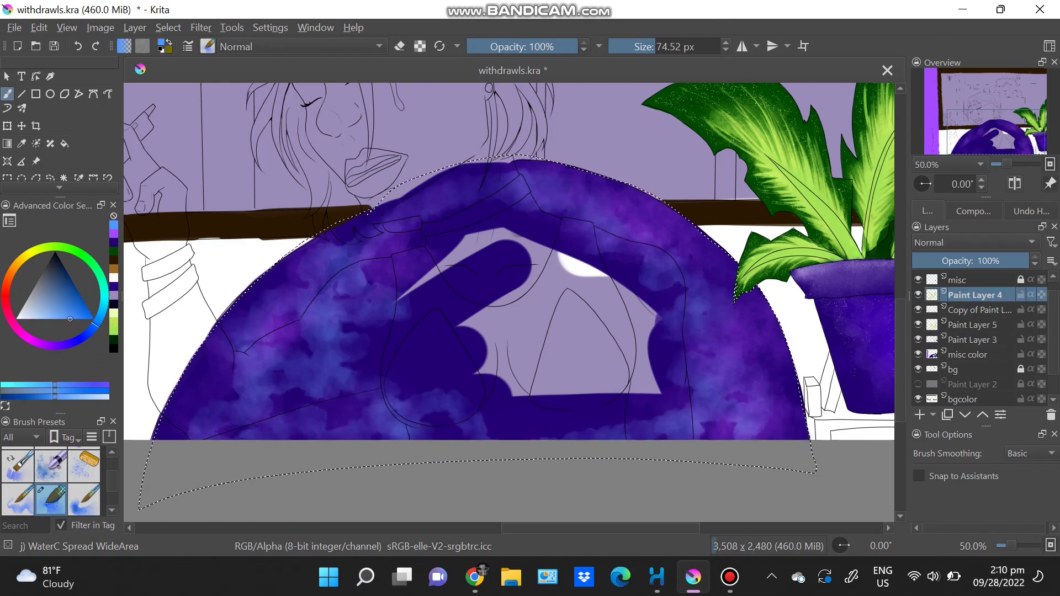
pyautogui.press('pagedown')
pyautogui.click(207, 46)
pyautogui.click(309, 165)
pyautogui.moveTo(353, 409); pyautogui.dragTo(728, 396)
pyautogui.hotkey('ctrl', 'shift', 'a')
# - Add a paint layer named anacolor below the ana line art and sample the skin tone from the character sheet
pyautogui.press('-')
pyautogui.press('Insert')
pyautogui.doubleClick(973, 295)
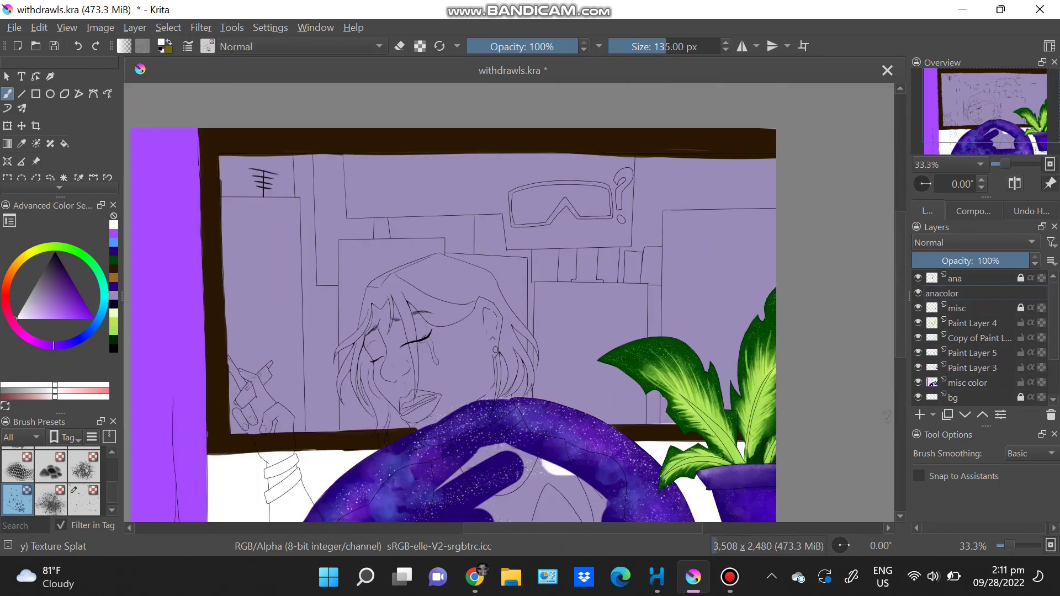
pyautogui.press('Return')
pyautogui.hotkey('ctrl', 'shift', 'r')
pyautogui.press('p')
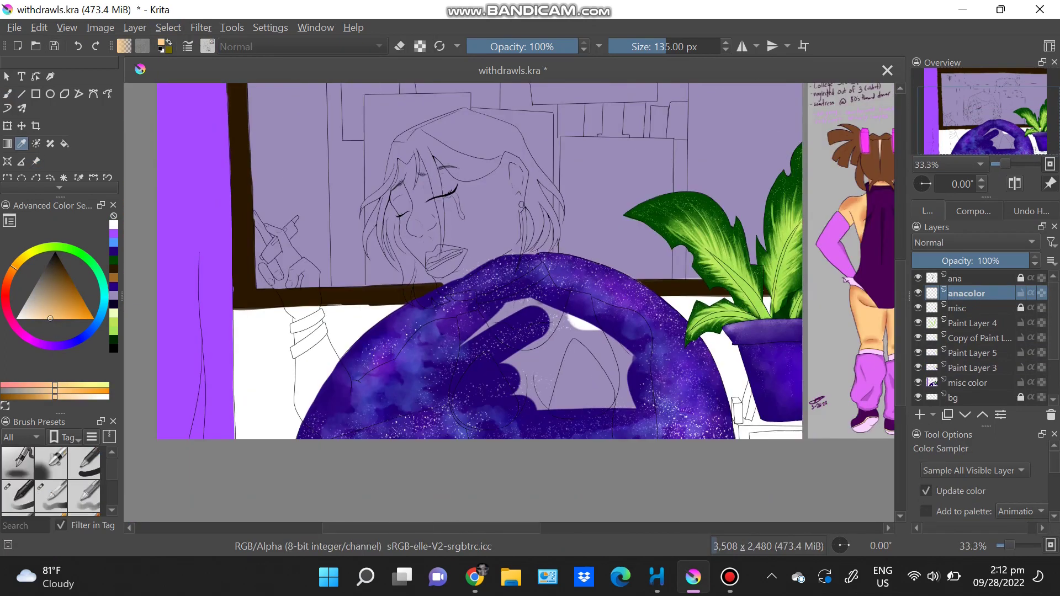
# - Paint the woman's jaw, neck and upper chest in the skin tone with the Marker Details brush
pyautogui.click(18, 462)
pyautogui.moveTo(486, 204); pyautogui.dragTo(489, 232)
pyautogui.press('+')
pyautogui.press('+')
pyautogui.moveTo(473, 273); pyautogui.dragTo(381, 278)
pyautogui.press('+')
pyautogui.press('+')
pyautogui.moveTo(238, 231); pyautogui.dragTo(211, 198)
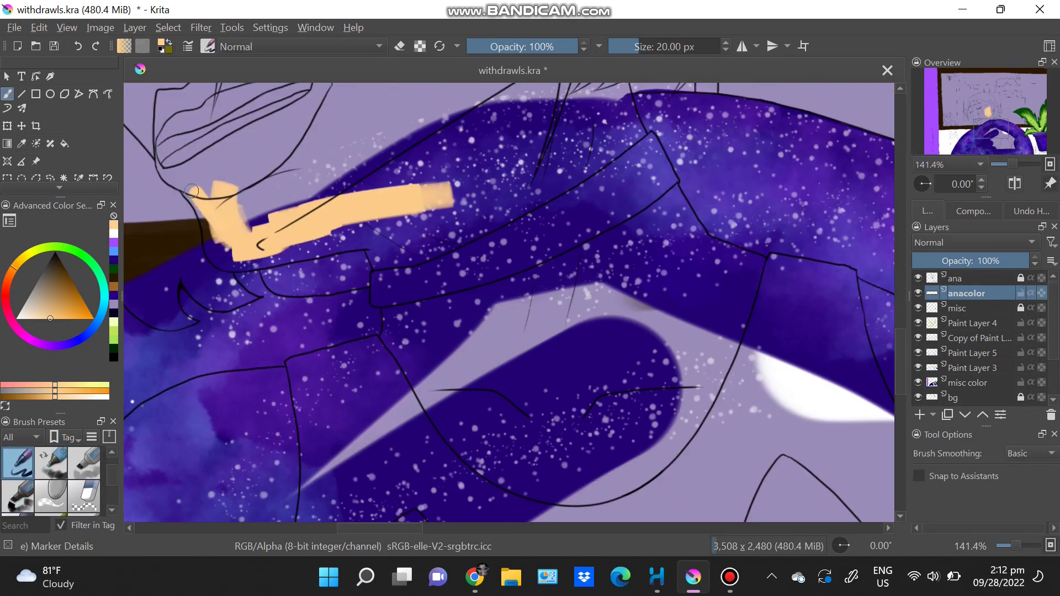
pyautogui.moveTo(211, 241)
pyautogui.mouseDown()
pyautogui.moveTo(419, 265)
pyautogui.moveTo(436, 442)
pyautogui.moveTo(635, 441)
pyautogui.moveTo(598, 271)
pyautogui.mouseUp()
pyautogui.moveTo(552, 331)
pyautogui.mouseDown()
pyautogui.moveTo(466, 184)
pyautogui.moveTo(331, 276)
pyautogui.mouseUp()
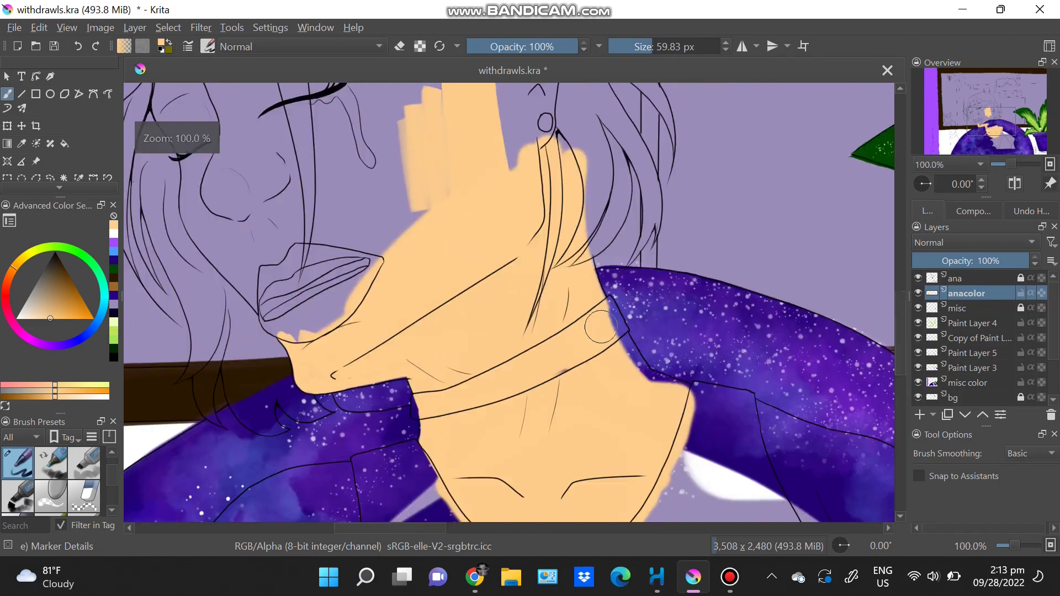
# - Extend the skin tone over the woman's chest, shoulders and the upper part of her raised arm
pyautogui.moveTo(486, 198); pyautogui.dragTo(355, 256)
pyautogui.press('1')
pyautogui.moveTo(441, 232)
pyautogui.mouseDown()
pyautogui.moveTo(568, 331)
pyautogui.moveTo(672, 92)
pyautogui.mouseUp()
pyautogui.moveTo(595, 208)
pyautogui.mouseDown()
pyautogui.moveTo(579, 190)
pyautogui.moveTo(640, 146)
pyautogui.mouseUp()
pyautogui.press('-')
pyautogui.moveTo(552, 371)
pyautogui.mouseDown()
pyautogui.moveTo(560, 392)
pyautogui.moveTo(635, 287)
pyautogui.moveTo(718, 331)
pyautogui.moveTo(784, 249)
pyautogui.mouseUp()
pyautogui.press('1')
pyautogui.moveTo(375, 218)
pyautogui.mouseDown()
pyautogui.moveTo(452, 237)
pyautogui.moveTo(497, 309)
pyautogui.mouseUp()
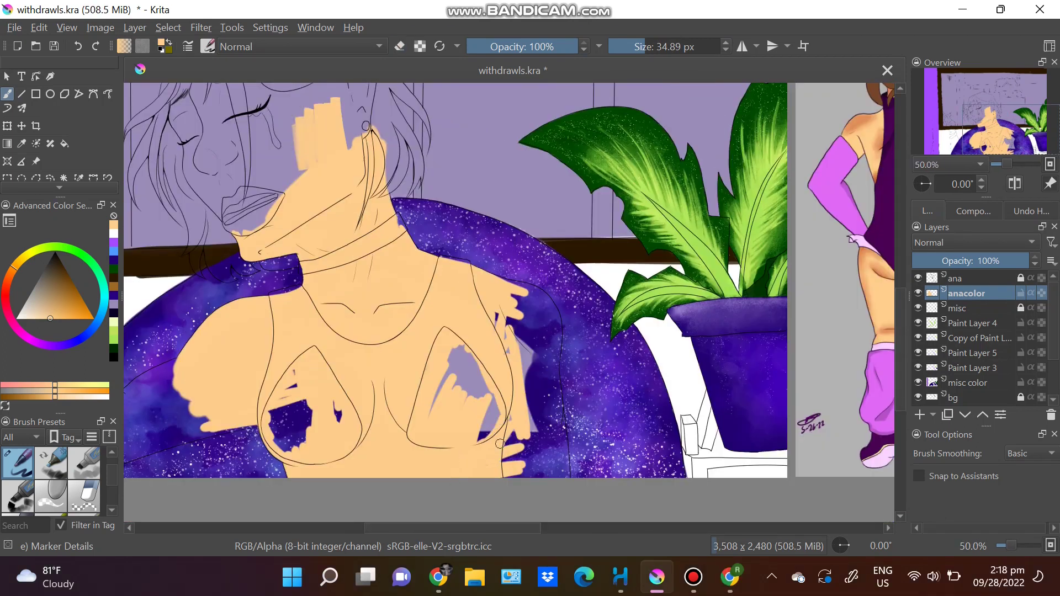
# - Fill the arm on the plant side with skin tone and erase the overspill along the shoulder outline
pyautogui.moveTo(529, 453); pyautogui.dragTo(558, 409)
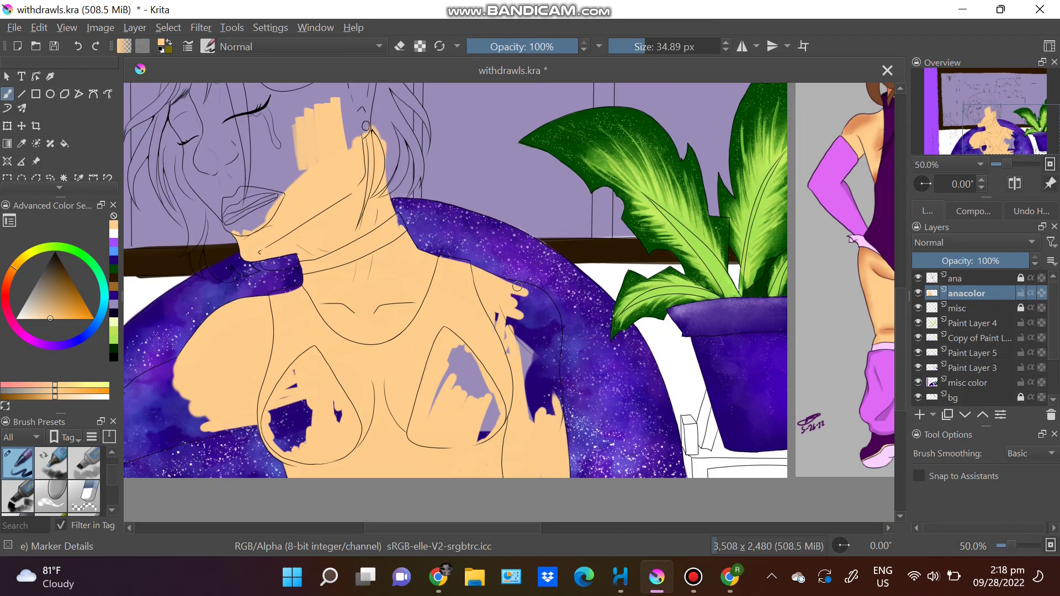
pyautogui.moveTo(517, 309); pyautogui.dragTo(546, 408)
pyautogui.press('1')
pyautogui.moveTo(530, 364); pyautogui.dragTo(579, 276)
pyautogui.moveTo(596, 359); pyautogui.dragTo(574, 265)
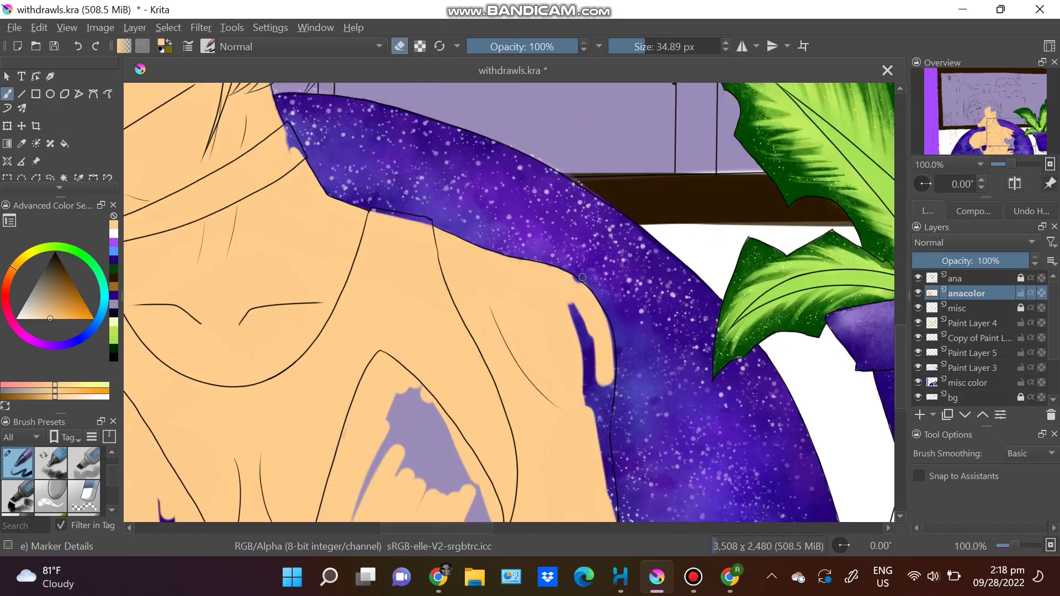
pyautogui.scroll(-5, 575, 265)
pyautogui.moveTo(602, 320); pyautogui.dragTo(585, 166)
# - Extend the skin tone along the raised arm's upper arm toward the elbow
pyautogui.press('-')
pyautogui.hscroll(-10, 476, 380)
pyautogui.press('1')
pyautogui.moveTo(530, 386)
pyautogui.mouseDown()
pyautogui.moveTo(407, 416)
pyautogui.moveTo(497, 293)
pyautogui.mouseUp()
pyautogui.moveTo(359, 376); pyautogui.dragTo(497, 469)
# - Paint the raised forearm in skin tone from the bracelets down to the elbow and along the arm's underside
pyautogui.moveTo(220, 155)
pyautogui.mouseDown()
pyautogui.moveTo(231, 254)
pyautogui.moveTo(287, 220)
pyautogui.mouseUp()
pyautogui.moveTo(293, 210); pyautogui.dragTo(337, 298)
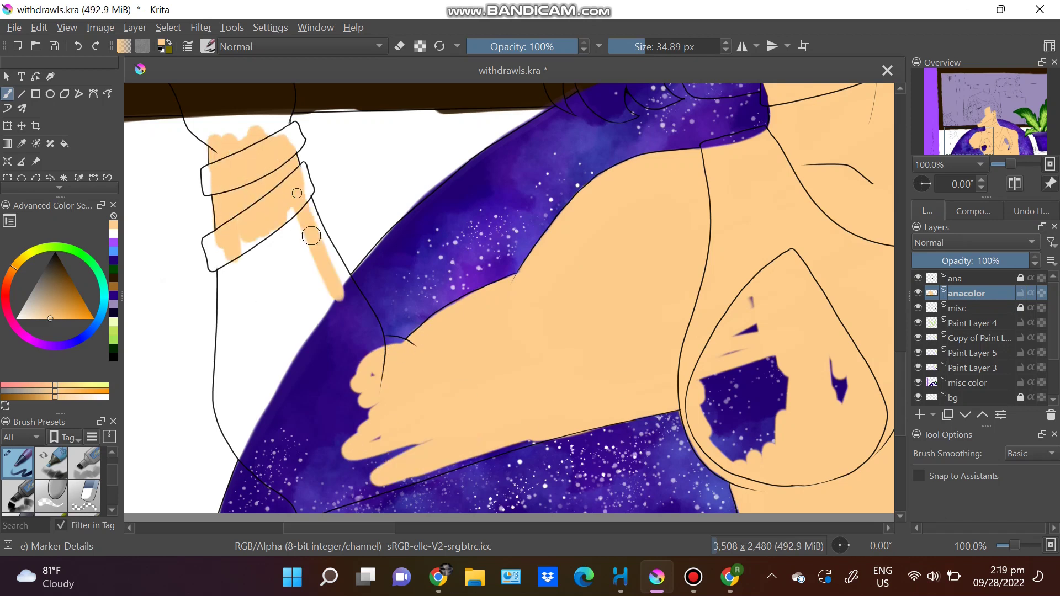
pyautogui.moveTo(311, 236); pyautogui.dragTo(353, 343)
pyautogui.moveTo(232, 254); pyautogui.dragTo(230, 326)
pyautogui.moveTo(248, 221); pyautogui.dragTo(320, 343)
pyautogui.scroll(-2, 275, 331)
pyautogui.moveTo(232, 259)
pyautogui.mouseDown()
pyautogui.moveTo(256, 413)
pyautogui.moveTo(237, 287)
pyautogui.mouseUp()
pyautogui.moveTo(298, 215)
pyautogui.mouseDown()
pyautogui.moveTo(313, 456)
pyautogui.moveTo(568, 371)
pyautogui.mouseUp()
# - Erase the skin tone spilling past the raised arm's underside with the 15 px Eraser hard brush
pyautogui.press('/')
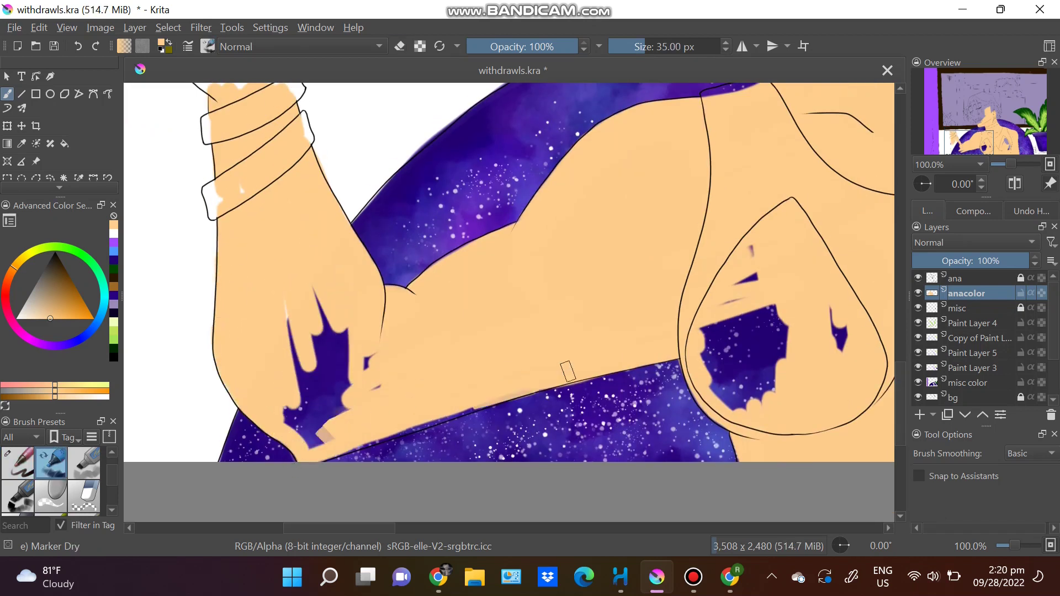
pyautogui.press('e')
pyautogui.scroll(1, 640, 365)
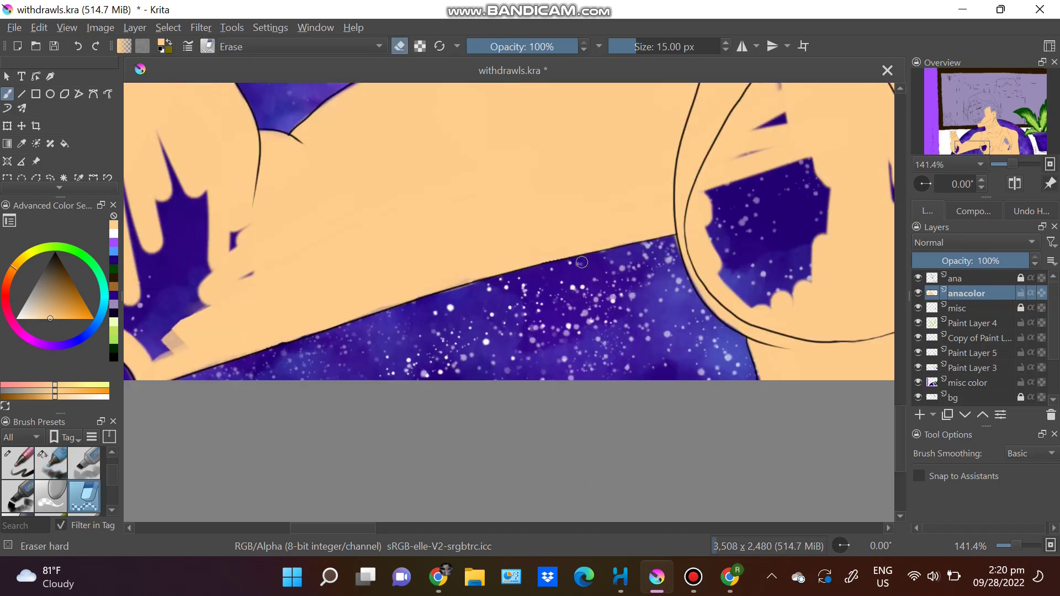
# - Paint the raised hand's palm, curled fingers and wrist in skin tone with the Wet Paint brushes
pyautogui.press('.')
pyautogui.press('.')
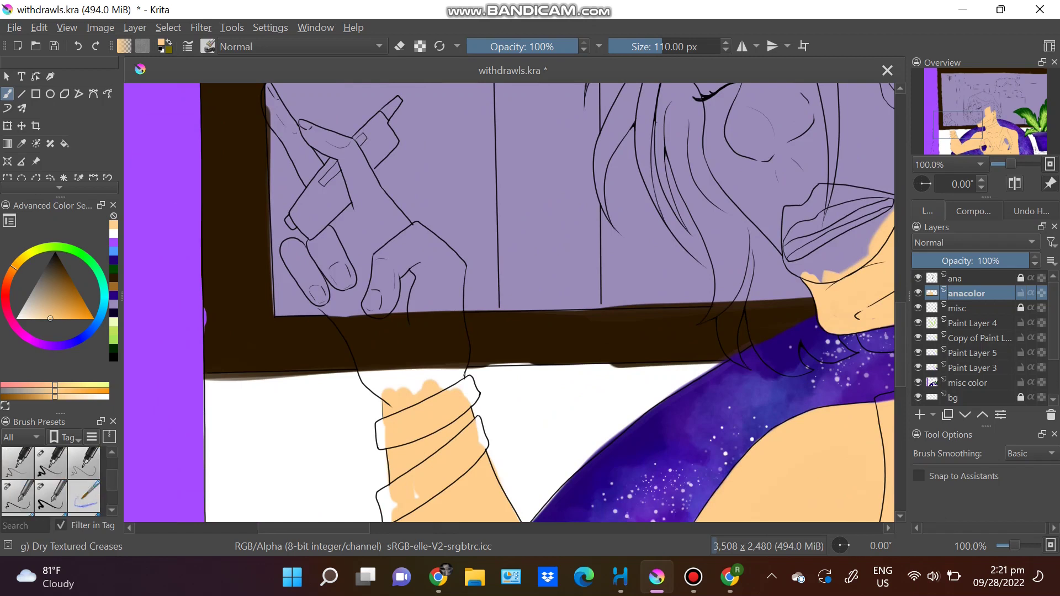
pyautogui.moveTo(386, 165); pyautogui.dragTo(342, 264)
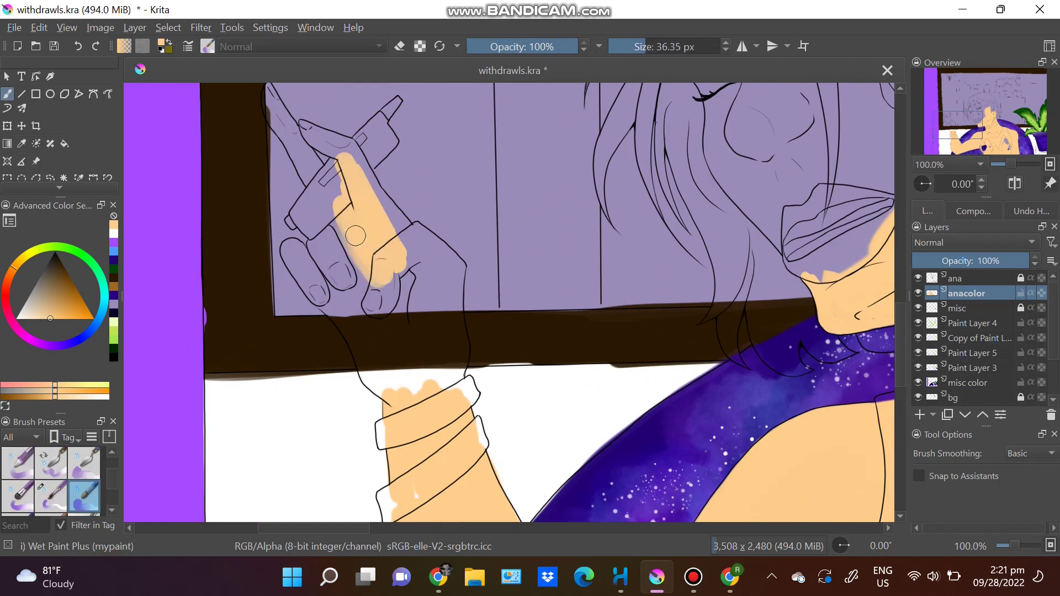
pyautogui.moveTo(364, 221); pyautogui.dragTo(320, 309)
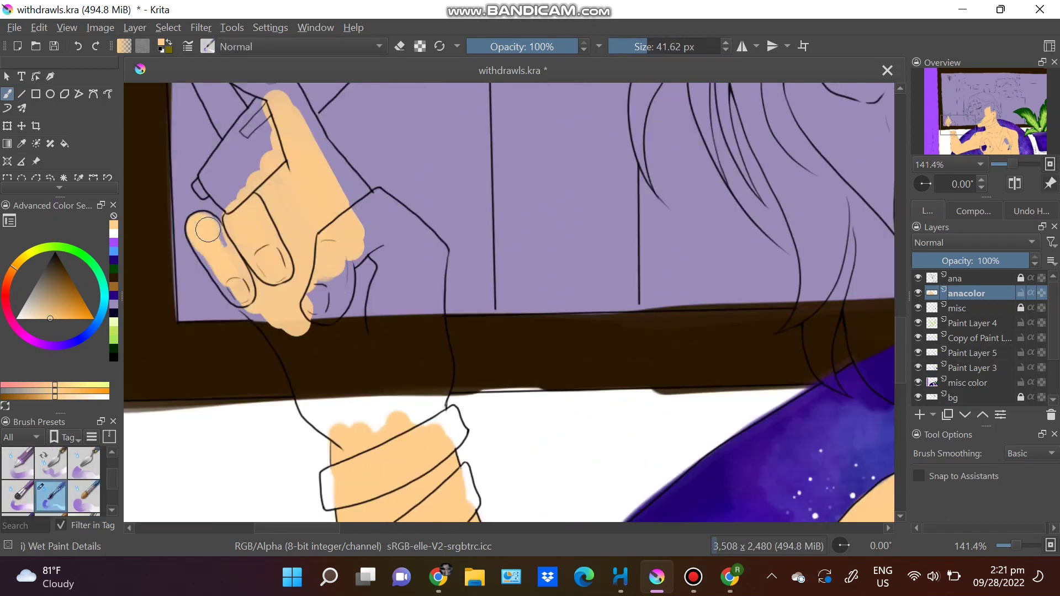
pyautogui.moveTo(325, 393)
pyautogui.mouseDown()
pyautogui.moveTo(279, 328)
pyautogui.moveTo(325, 420)
pyautogui.moveTo(398, 232)
pyautogui.moveTo(375, 210)
pyautogui.moveTo(390, 208)
pyautogui.moveTo(439, 342)
pyautogui.moveTo(441, 408)
pyautogui.mouseUp()
pyautogui.moveTo(386, 248); pyautogui.dragTo(524, 474)
# - Fill the two extended fingers of the raised hand with skin tone using the Ink tilt 20 brush
pyautogui.press('e')
pyautogui.press('F6')
pyautogui.click(356, 164)
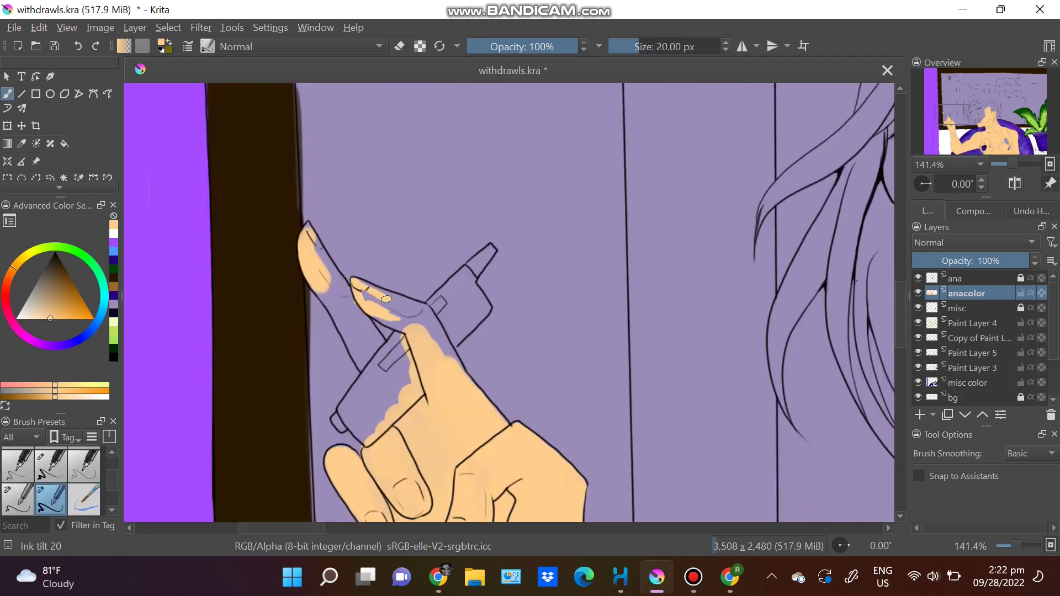
pyautogui.moveTo(321, 296); pyautogui.dragTo(381, 359)
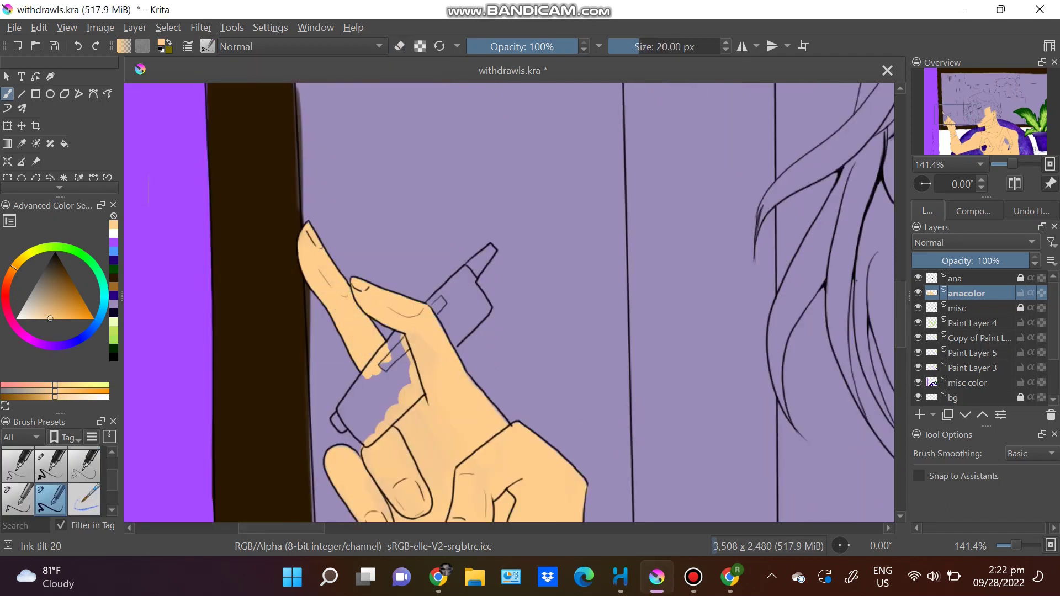
# - Paint the ear's rim and inner area in skin tone with the Ink tilt 20 brush
pyautogui.scroll(-3, 439, 448)
pyautogui.scroll(-2, 438, 449)
pyautogui.moveTo(607, 165); pyautogui.dragTo(602, 213)
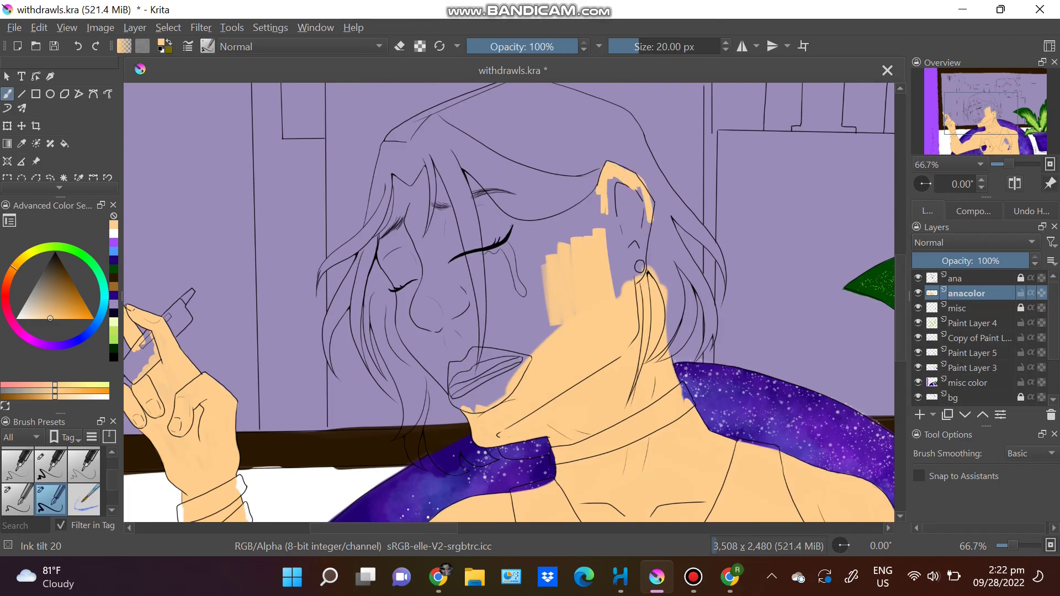
pyautogui.moveTo(641, 176); pyautogui.dragTo(623, 307)
# - Fill the woman's face and forehead with skin tone using a large Basic-3 Flow brush
pyautogui.press('Insert')
pyautogui.click(51, 462)
pyautogui.moveTo(420, 193); pyautogui.dragTo(441, 353)
pyautogui.moveTo(441, 165); pyautogui.dragTo(580, 387)
pyautogui.scroll(-3, 497, 303)
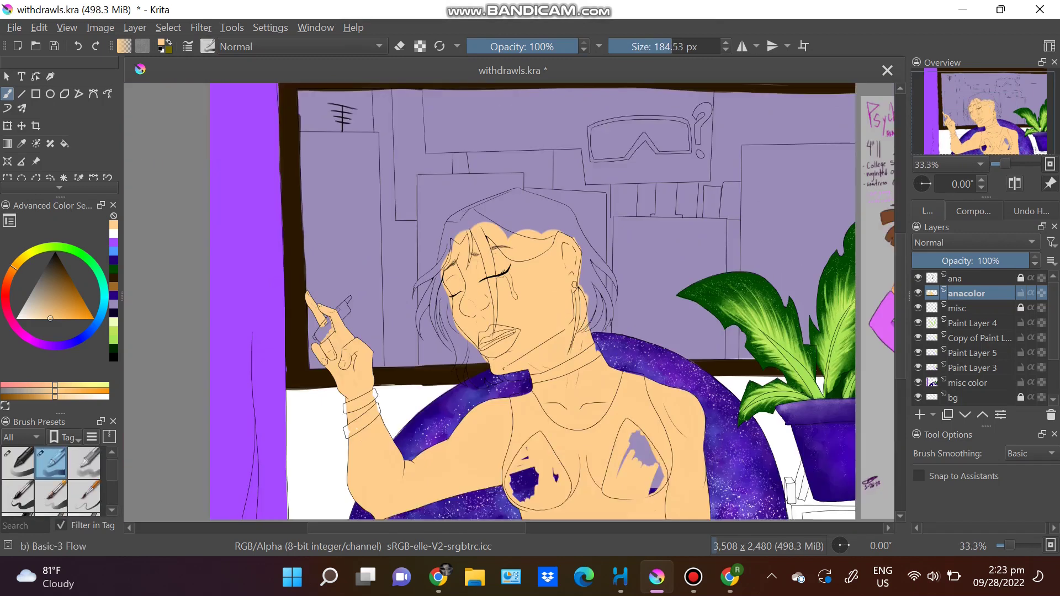
# - Sample the reddish-brown skin shadow from the character sheet, undo the test stroke, and make the anacolor layer active
pyautogui.scroll(-2, 497, 249)
pyautogui.press('/')
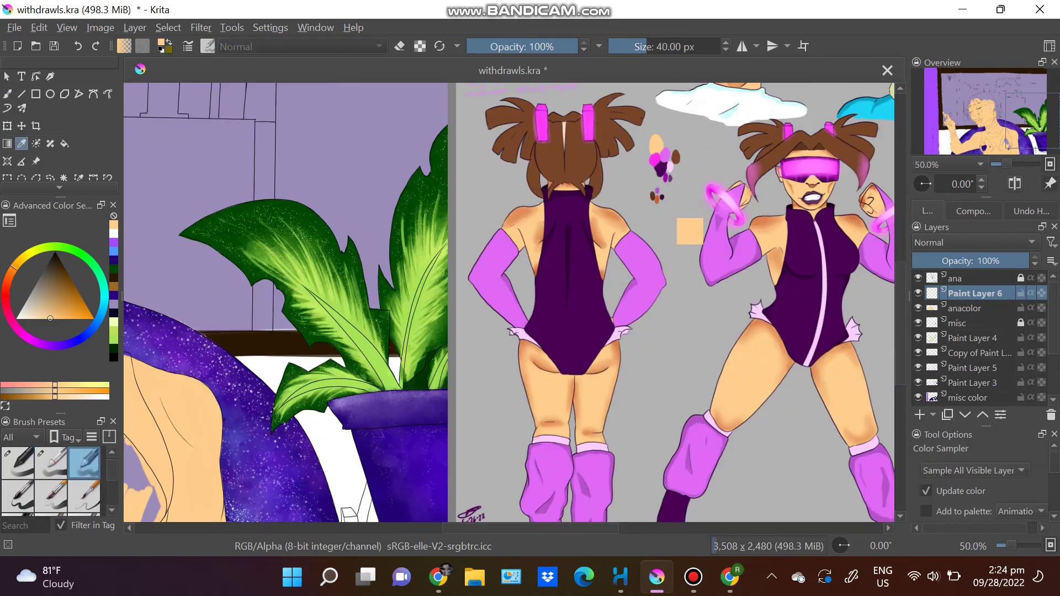
pyautogui.scroll(4, 640, 260)
pyautogui.moveTo(496, 309); pyautogui.dragTo(519, 337)
pyautogui.hotkey('ctrl', 'z')
pyautogui.click(971, 308)
pyautogui.hotkey('ctrl', 'j')
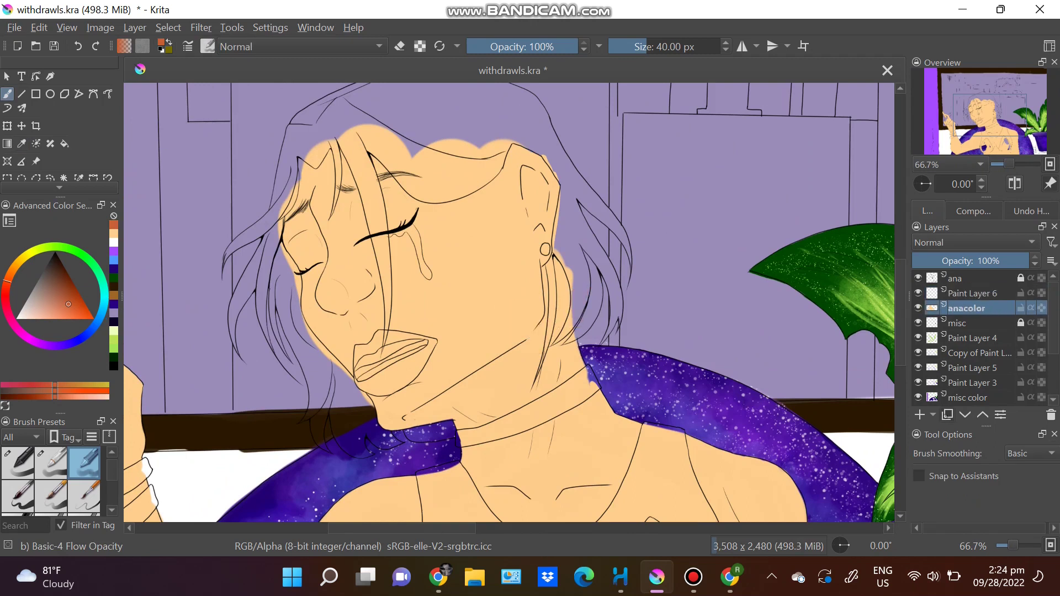
# - Paint reddish-brown shadows over both eyelids, the nose and the forehead hairline, and duplicate the anacolor layer
pyautogui.moveTo(293, 249); pyautogui.dragTo(297, 262)
pyautogui.hotkey('ctrl', 'e')
pyautogui.moveTo(359, 193)
pyautogui.mouseDown()
pyautogui.moveTo(392, 217)
pyautogui.moveTo(403, 248)
pyautogui.mouseUp()
pyautogui.moveTo(309, 260); pyautogui.dragTo(331, 293)
pyautogui.moveTo(295, 157)
pyautogui.mouseDown()
pyautogui.moveTo(298, 182)
pyautogui.moveTo(304, 154)
pyautogui.moveTo(314, 154)
pyautogui.mouseUp()
pyautogui.hotkey('ctrl', 'j')
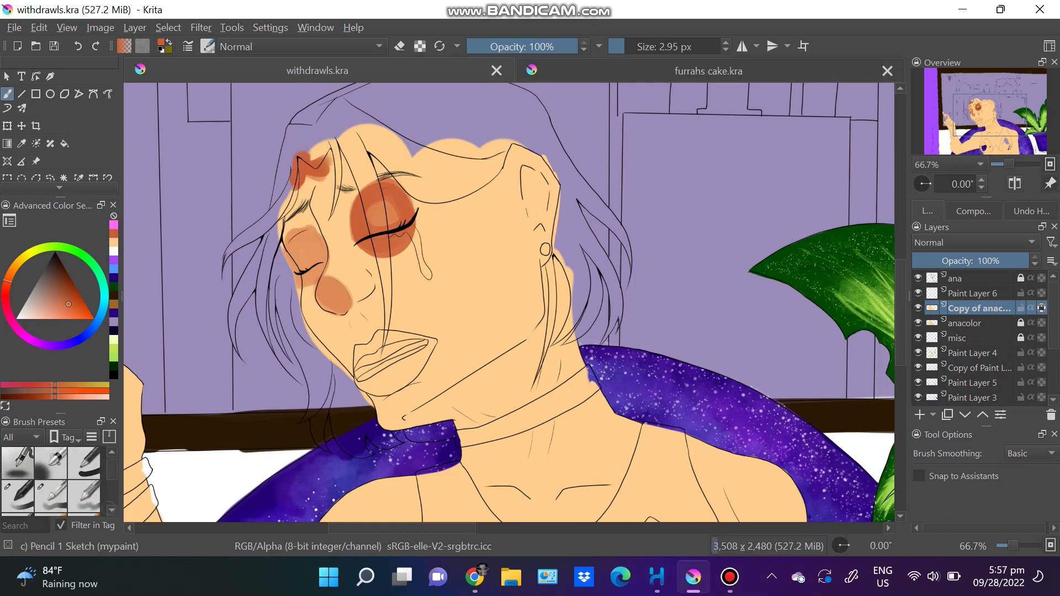
# - Shade the far eye, nose, hairline, ear, jaw, lips and cheek in reddish brown with Basic-3 Flow on the anacolor copy
pyautogui.press('/')
pyautogui.moveTo(290, 235)
pyautogui.mouseDown()
pyautogui.moveTo(309, 276)
pyautogui.moveTo(323, 276)
pyautogui.mouseUp()
pyautogui.moveTo(318, 284); pyautogui.dragTo(345, 312)
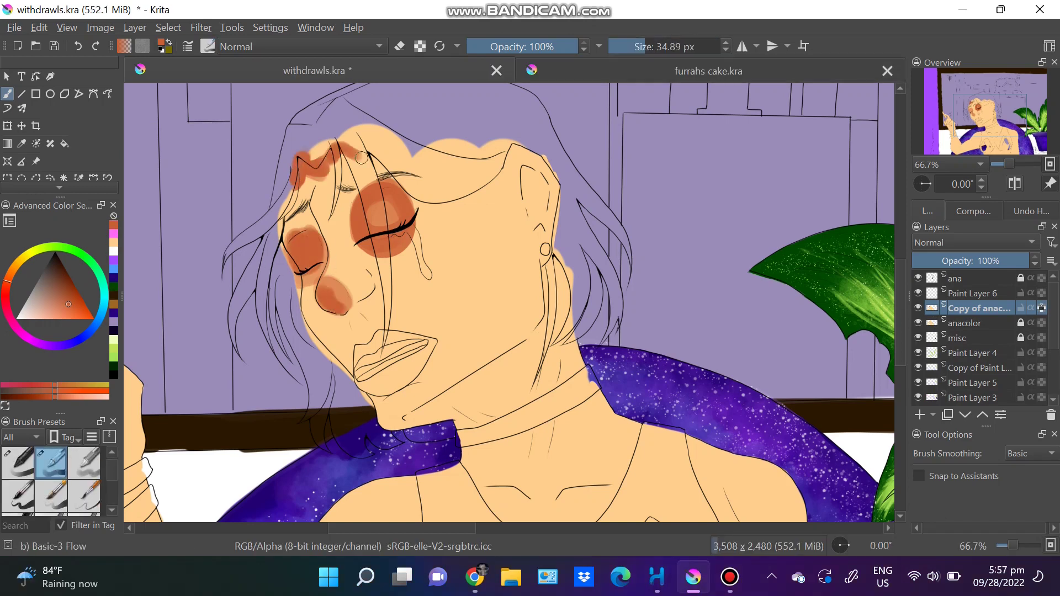
pyautogui.moveTo(525, 176); pyautogui.dragTo(514, 145)
pyautogui.moveTo(546, 166); pyautogui.dragTo(544, 249)
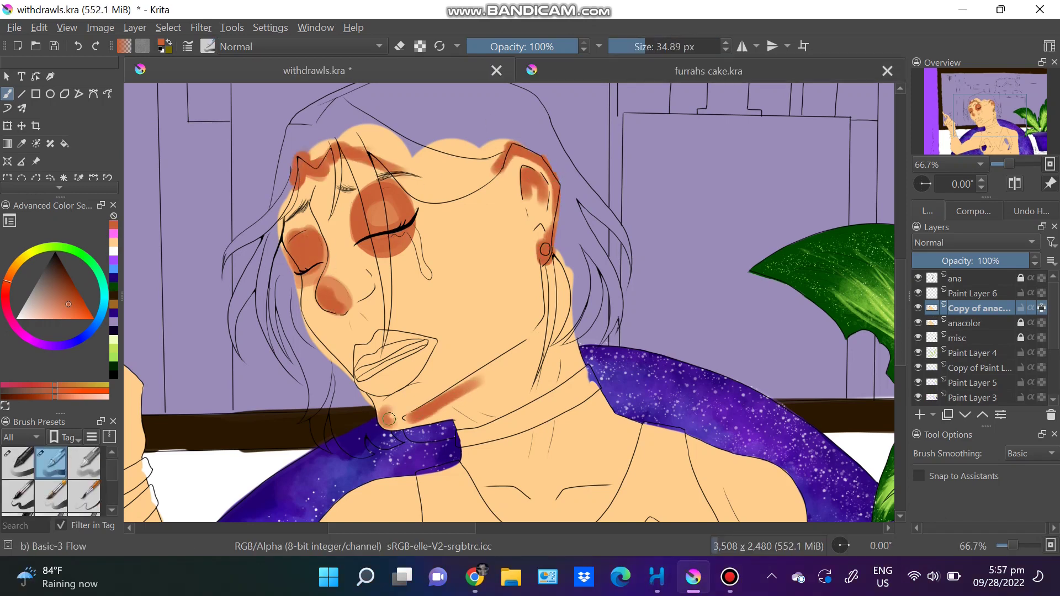
pyautogui.moveTo(433, 350); pyautogui.dragTo(359, 381)
pyautogui.moveTo(480, 229)
pyautogui.mouseDown()
pyautogui.moveTo(461, 315)
pyautogui.moveTo(532, 325)
pyautogui.mouseUp()
# - Add reddish-brown shadows to the collarbones, the shoulders and the upper part of the raised arm
pyautogui.click(84, 463)
pyautogui.scroll(-5, 497, 331)
pyautogui.moveTo(607, 312); pyautogui.dragTo(560, 328)
pyautogui.moveTo(353, 323)
pyautogui.mouseDown()
pyautogui.moveTo(299, 390)
pyautogui.moveTo(420, 309)
pyautogui.mouseUp()
pyautogui.press('/')
pyautogui.moveTo(309, 375); pyautogui.dragTo(425, 309)
pyautogui.moveTo(717, 375); pyautogui.dragTo(806, 276)
pyautogui.moveTo(442, 331); pyautogui.dragTo(646, 218)
pyautogui.moveTo(309, 380); pyautogui.dragTo(430, 414)
# - Shade the raised hand's fingers and the centre of the chest in reddish brown
pyautogui.scroll(3, 497, 275)
pyautogui.moveTo(350, 309); pyautogui.dragTo(287, 337)
pyautogui.moveTo(260, 148); pyautogui.dragTo(281, 159)
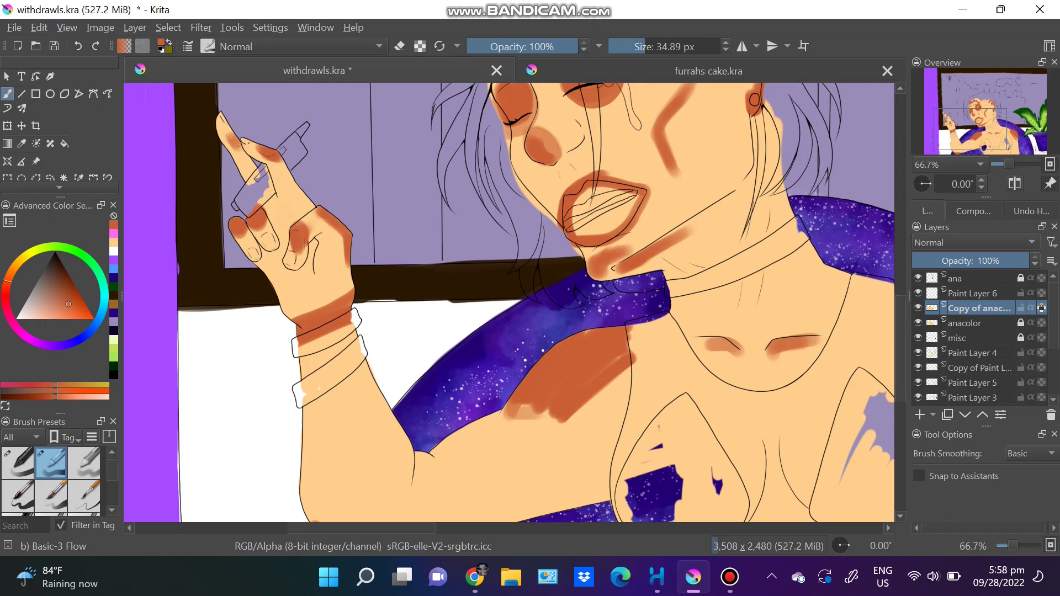
pyautogui.scroll(-3, 508, 303)
pyautogui.moveTo(497, 300); pyautogui.dragTo(480, 387)
pyautogui.moveTo(546, 293); pyautogui.dragTo(524, 370)
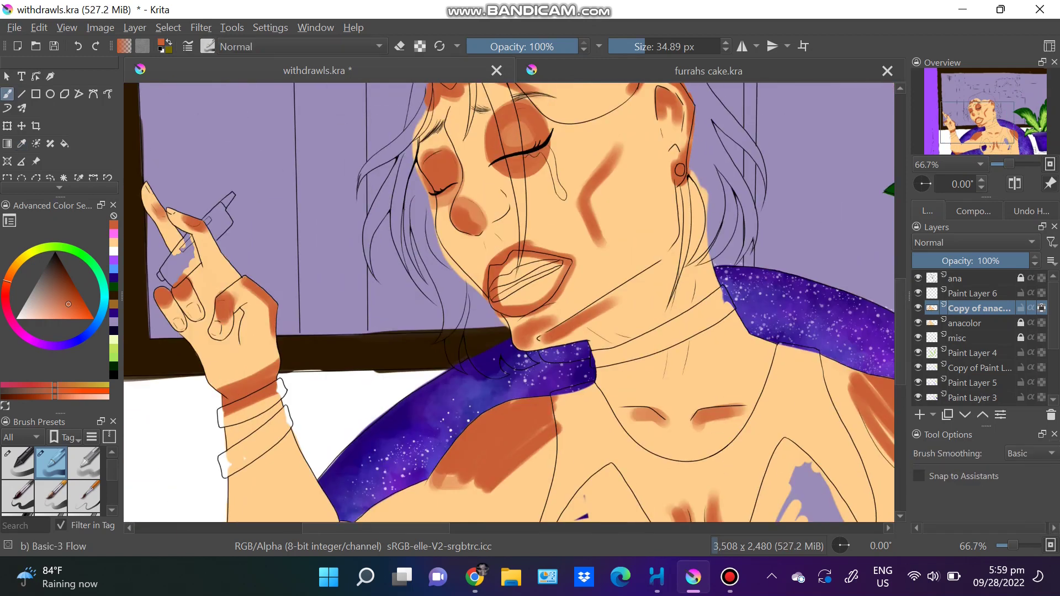
# - Soften the reddish-brown shadows on the cheek, lips, jaw, nose and near eyelid with Blender Blur at 60 px
pyautogui.press('F6')
pyautogui.click(225, 147)
pyautogui.moveTo(601, 160); pyautogui.dragTo(615, 255)
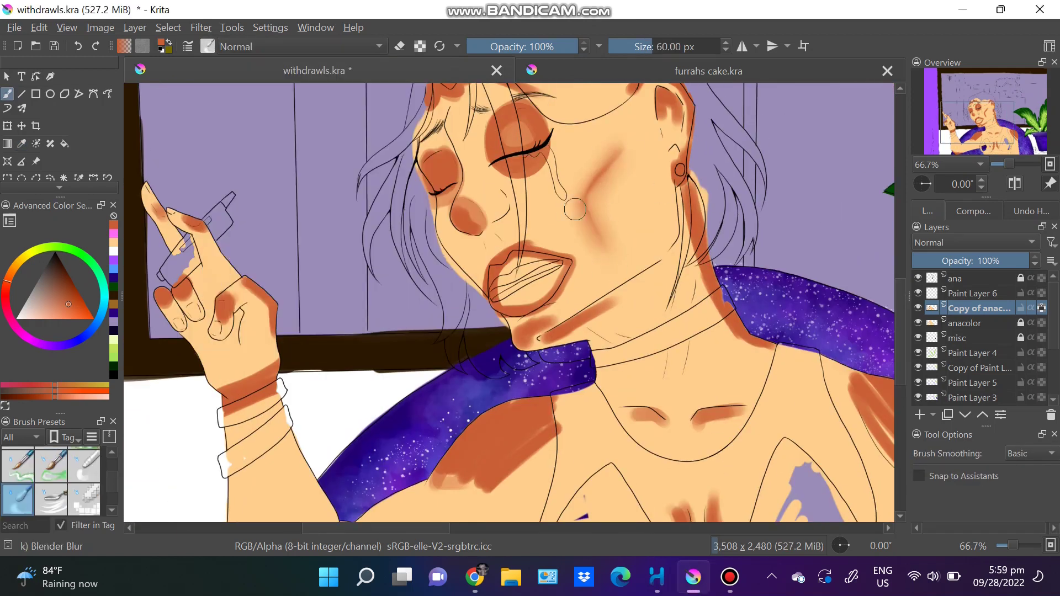
pyautogui.moveTo(495, 260); pyautogui.dragTo(535, 241)
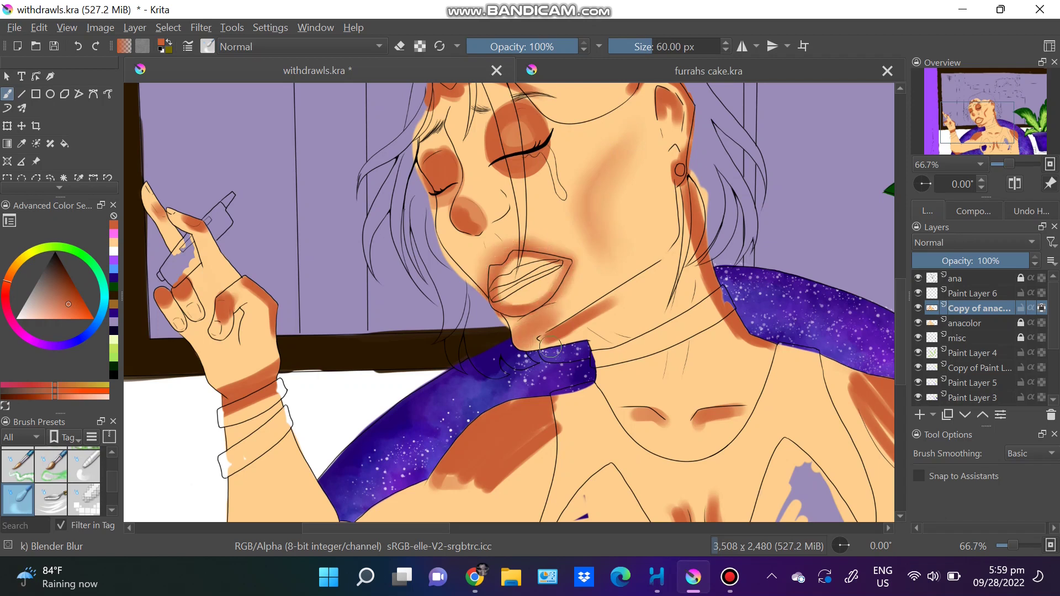
pyautogui.scroll(3, 686, 250)
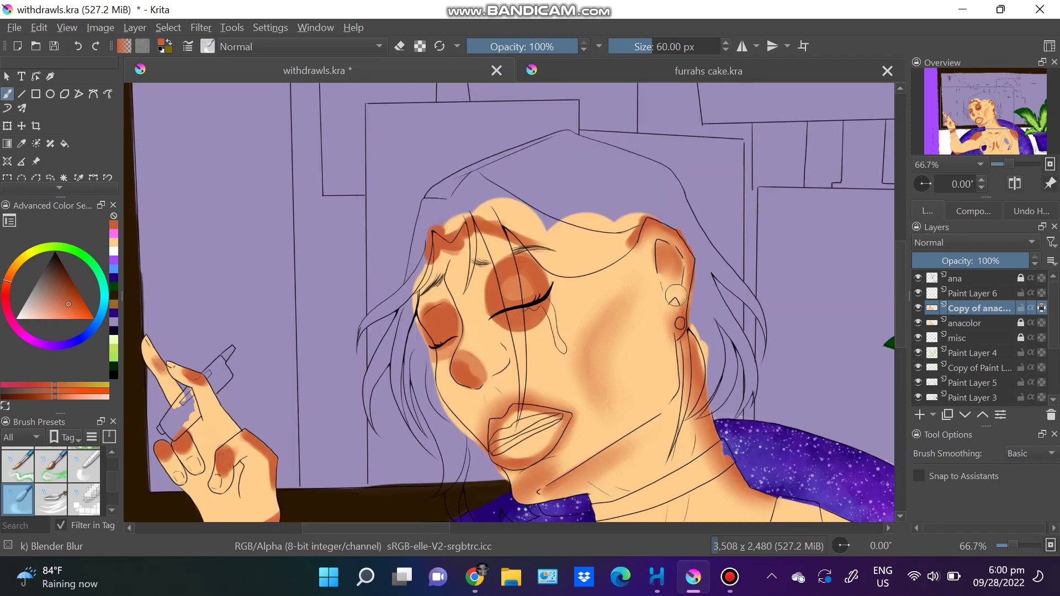
pyautogui.moveTo(497, 350); pyautogui.dragTo(512, 303)
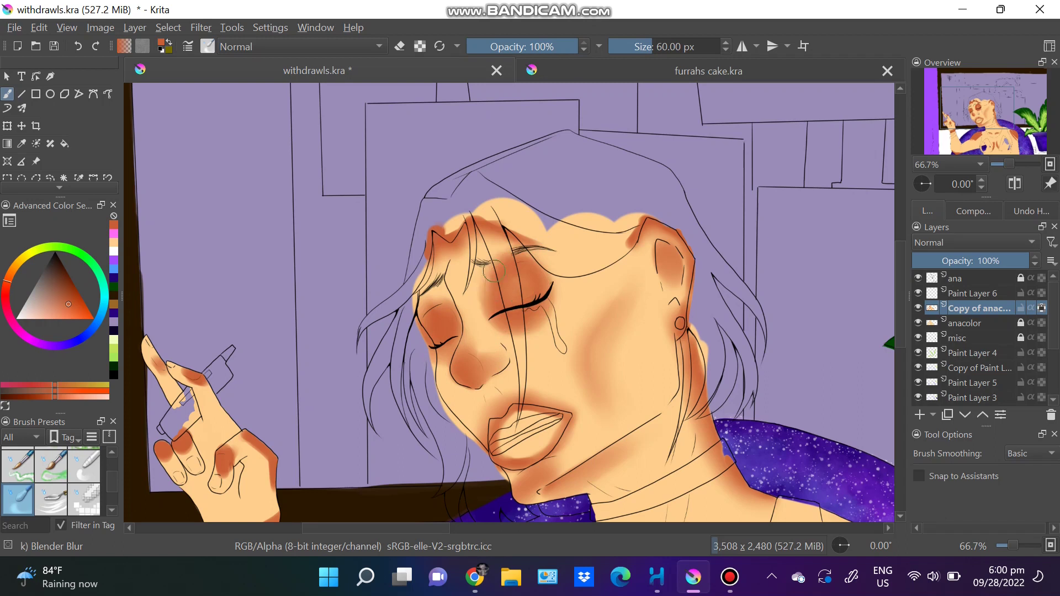
# - Blend the shoulder, collarbone and chest-centre shadows into the skin using skin-tone Ink tilt 20 strokes and Blender Blur at 60 px
pyautogui.scroll(-5, 270, 279)
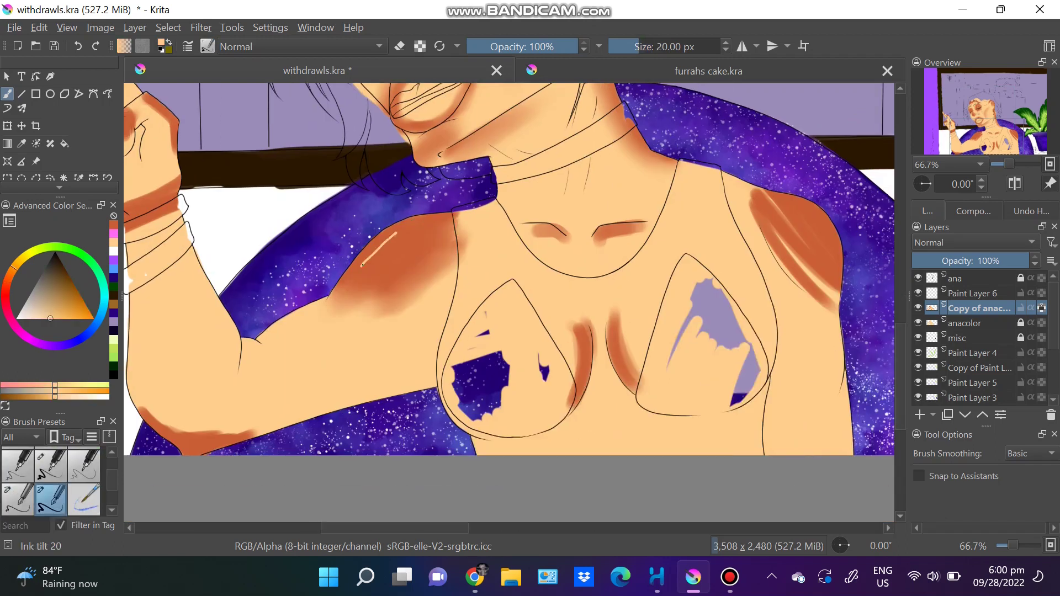
pyautogui.press('e')
pyautogui.moveTo(397, 243)
pyautogui.mouseDown()
pyautogui.moveTo(331, 303)
pyautogui.moveTo(421, 255)
pyautogui.moveTo(406, 236)
pyautogui.mouseUp()
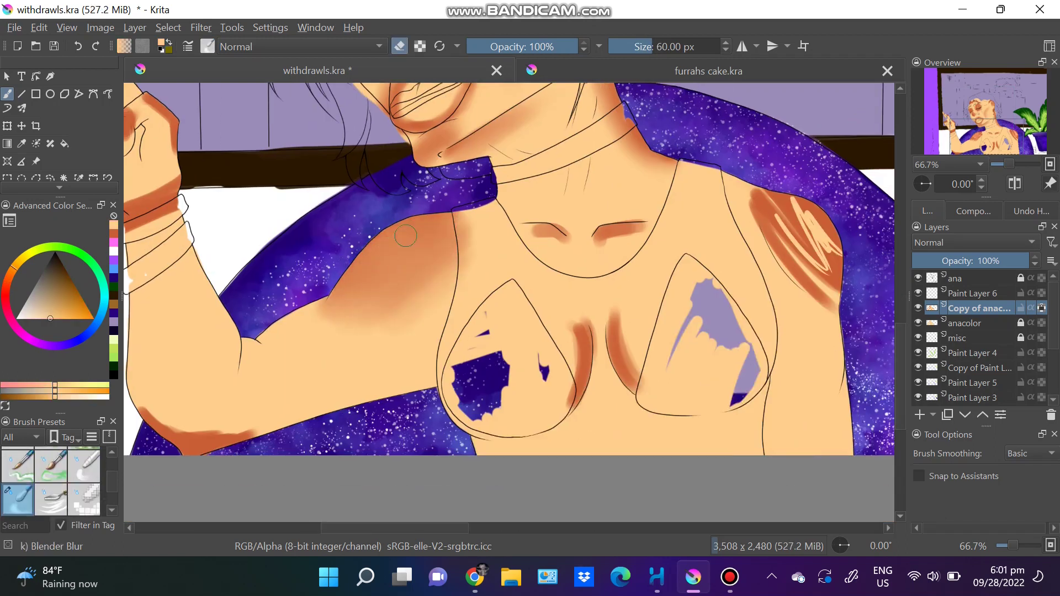
pyautogui.moveTo(822, 282); pyautogui.dragTo(730, 186)
pyautogui.moveTo(627, 386)
pyautogui.mouseDown()
pyautogui.moveTo(613, 300)
pyautogui.moveTo(575, 381)
pyautogui.mouseUp()
pyautogui.press('e')
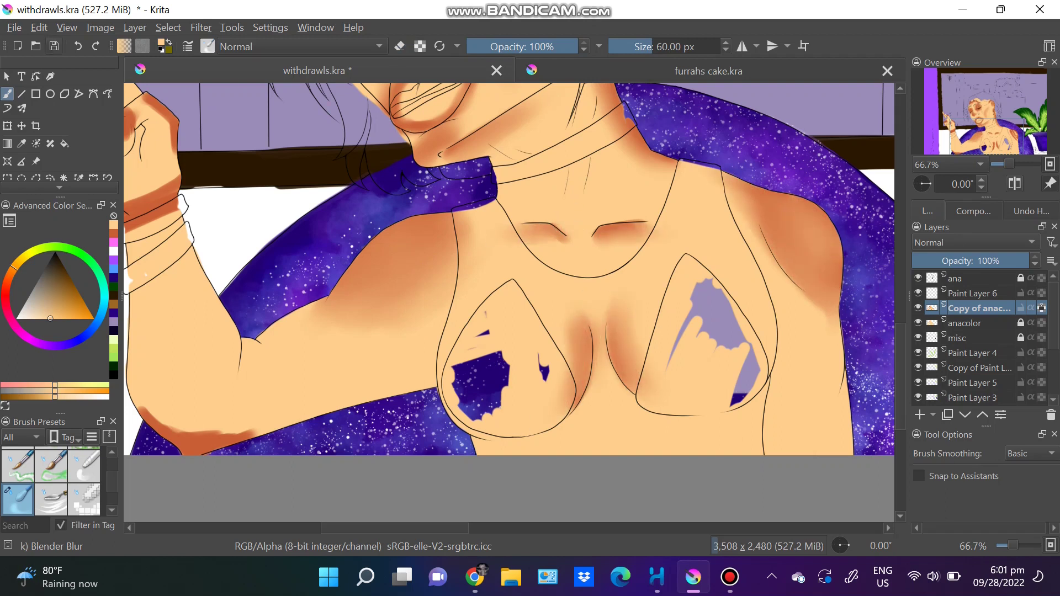
# - Blend the shadows on the raised arm's elbow, wrist, hand and fingers with Blender Blur at 60 px
pyautogui.moveTo(225, 386); pyautogui.dragTo(402, 402)
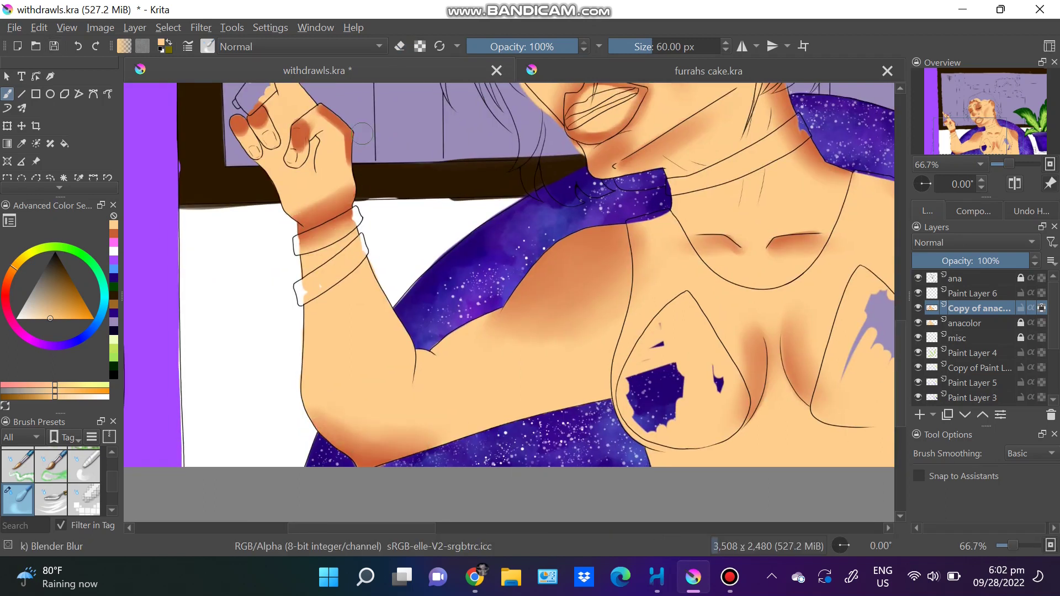
pyautogui.moveTo(364, 155); pyautogui.dragTo(298, 170)
pyautogui.scroll(3, 247, 172)
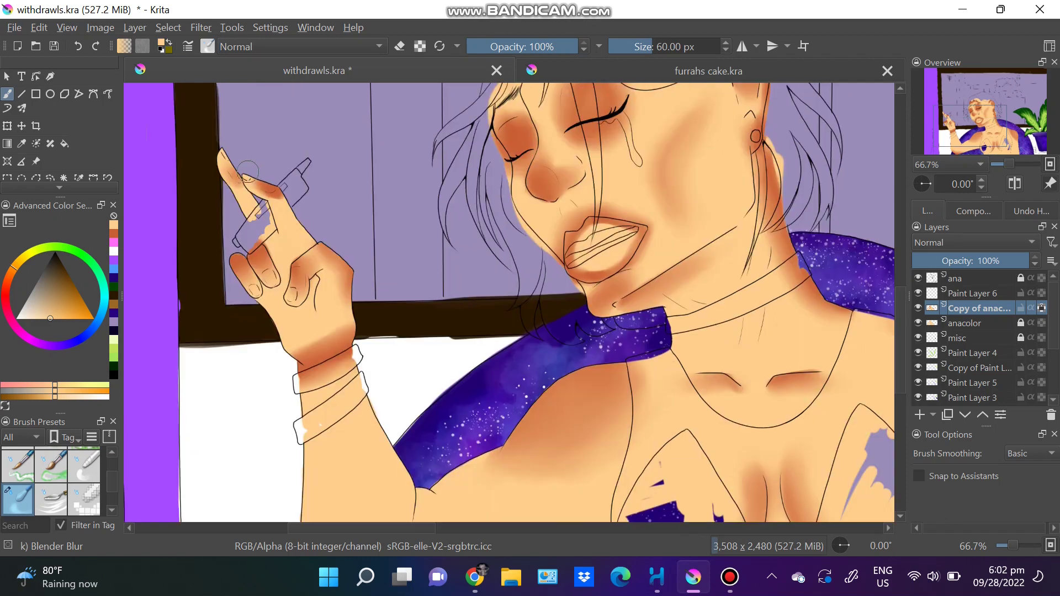
# - Add thin reddish-brown shadows to the throat notch, neck, underarms, inner elbow and around the bikini cups with Basic-3 Flow at 9.66 px
pyautogui.scroll(-5, 508, 303)
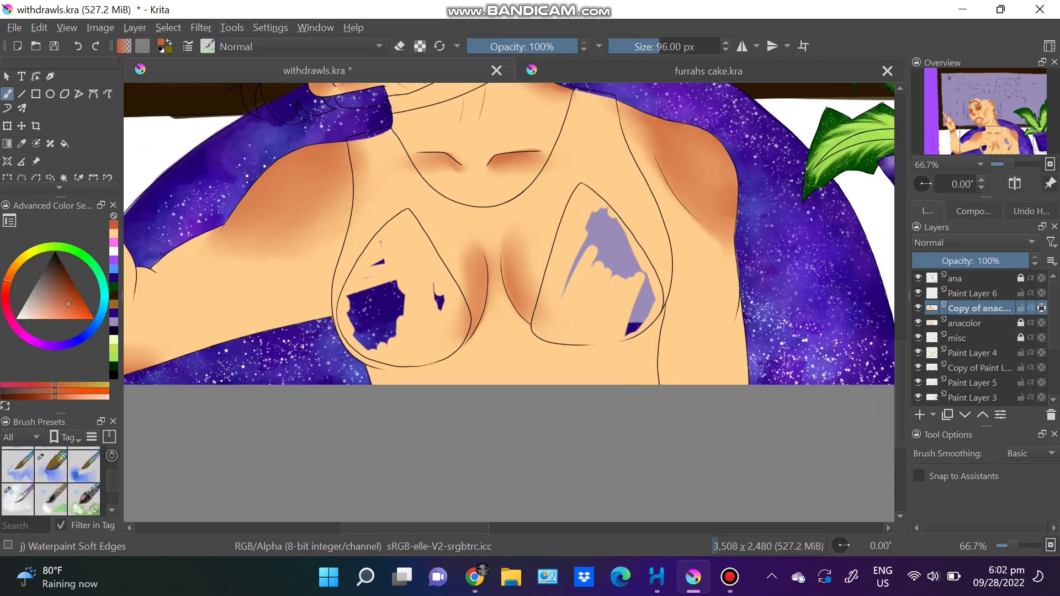
pyautogui.click(51, 497)
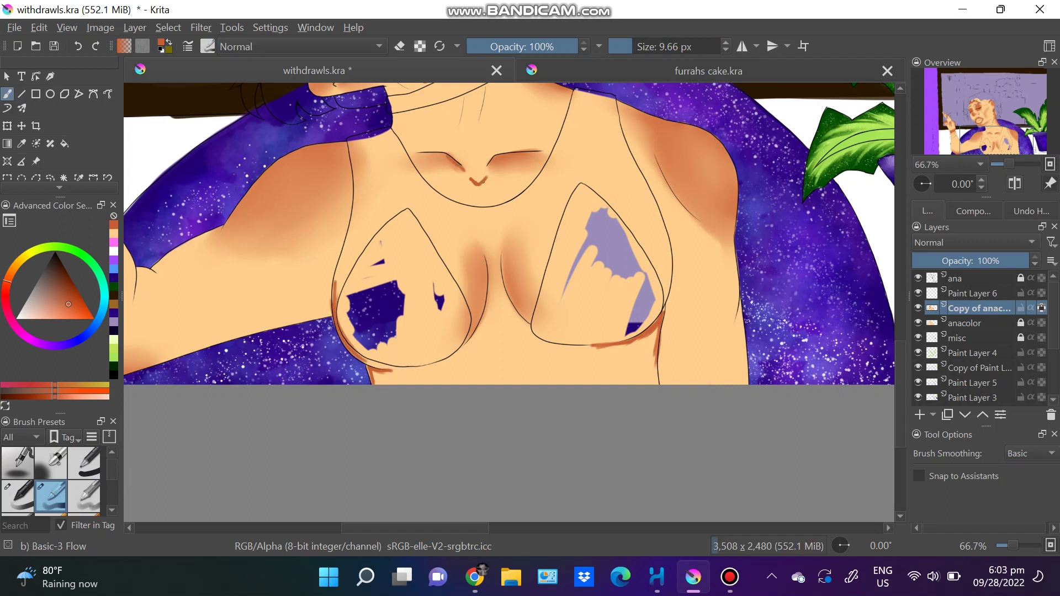
pyautogui.moveTo(476, 184); pyautogui.dragTo(487, 177)
pyautogui.scroll(3, 489, 152)
pyautogui.moveTo(387, 199); pyautogui.dragTo(434, 213)
pyautogui.scroll(2, 420, 221)
pyautogui.scroll(-4, 497, 276)
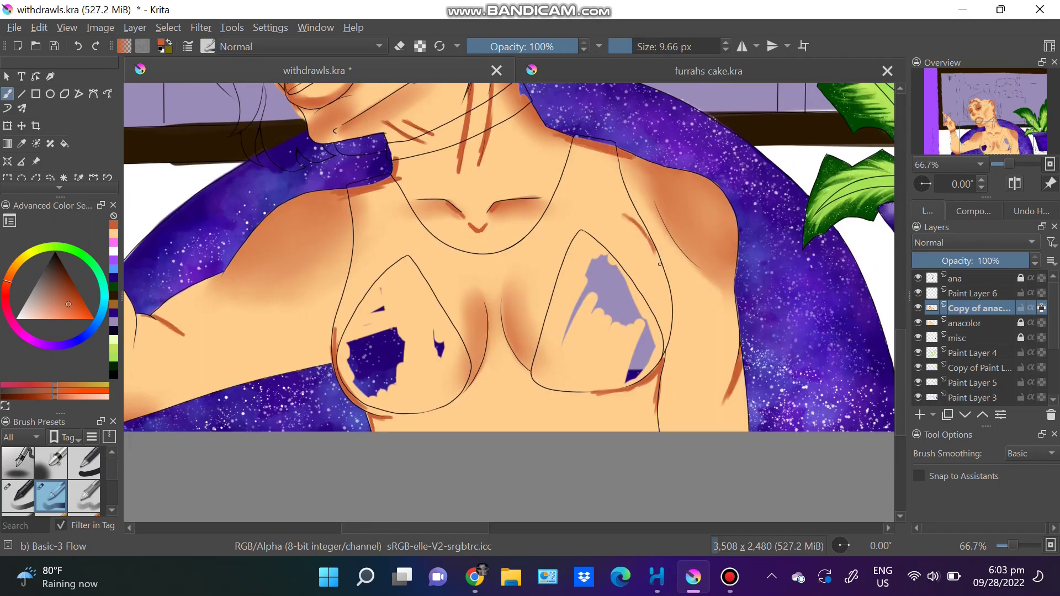
# - Blur the new chest, underarm, neck, jawline and inner-elbow shadows with Blender Blur at 49.17 and 22.48 px
pyautogui.click(208, 47)
pyautogui.click(351, 130)
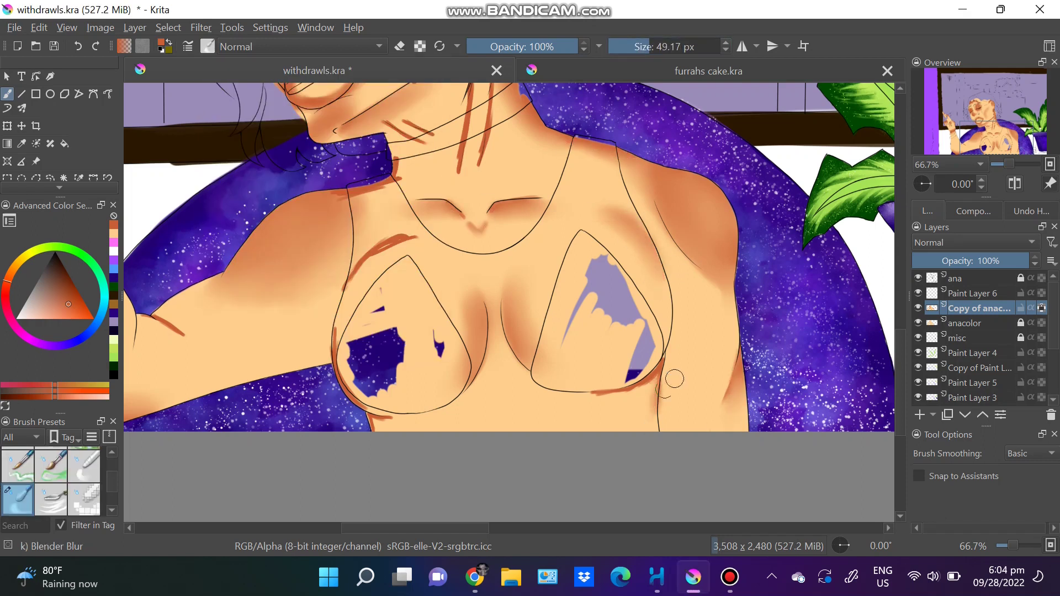
pyautogui.moveTo(343, 354); pyautogui.dragTo(367, 269)
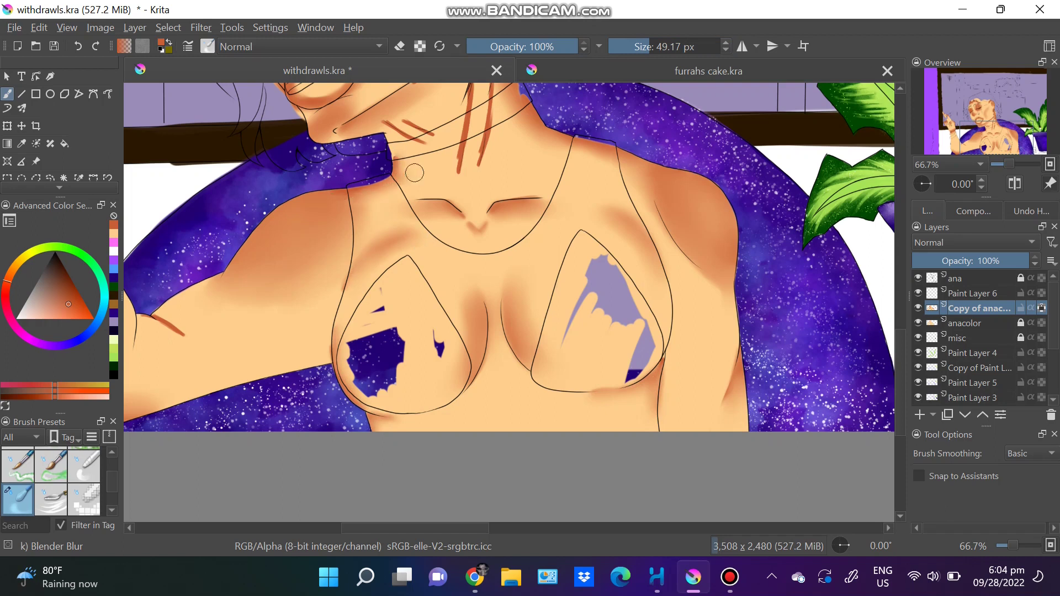
pyautogui.moveTo(411, 134); pyautogui.dragTo(425, 139)
pyautogui.moveTo(412, 134); pyautogui.dragTo(404, 279)
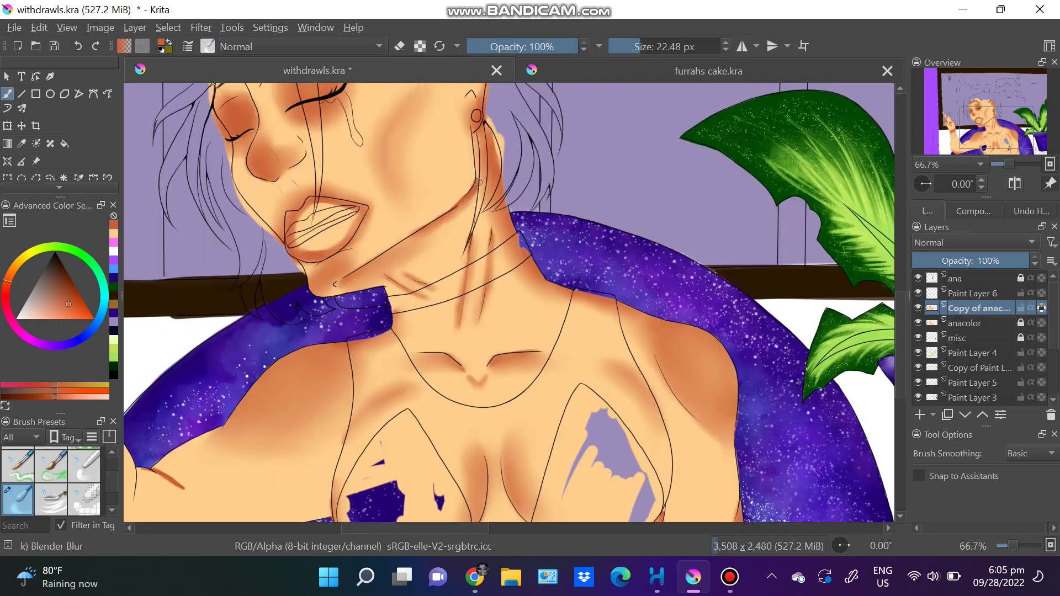
pyautogui.moveTo(475, 311); pyautogui.dragTo(612, 154)
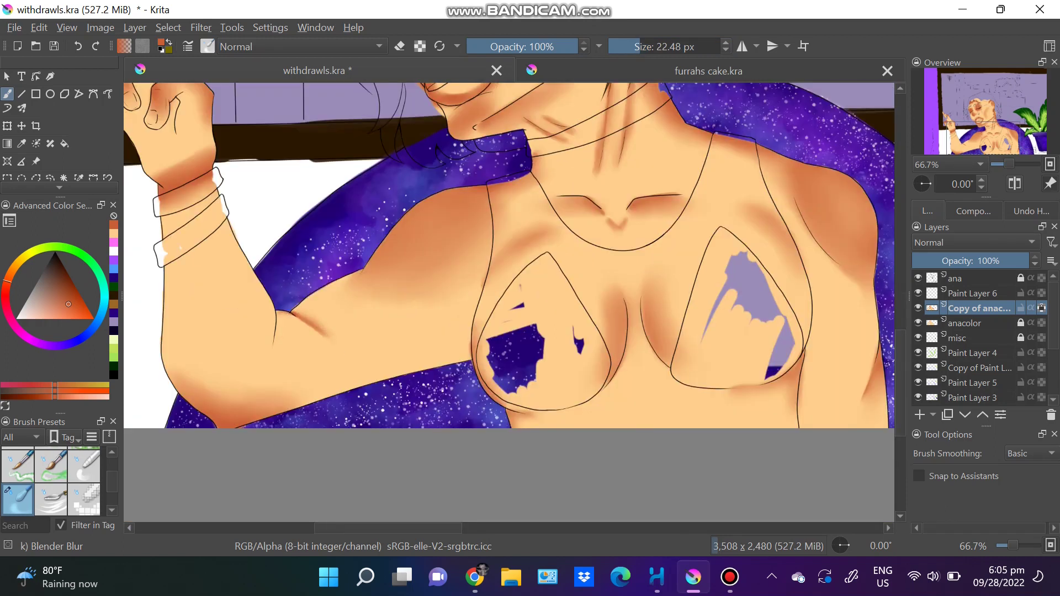
# - Add a new paint layer above the anacolor copy and lay in the first brown hair strokes with Ink gpen 25
pyautogui.press('Insert')
pyautogui.press('p')
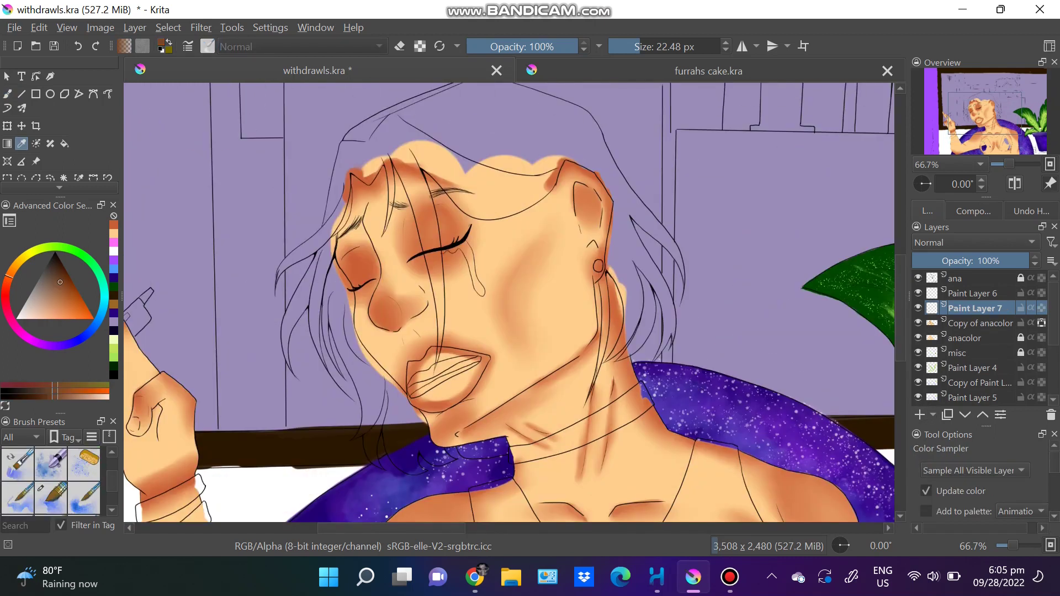
pyautogui.click(207, 46)
pyautogui.click(284, 106)
pyautogui.moveTo(513, 152)
pyautogui.mouseDown()
pyautogui.moveTo(428, 154)
pyautogui.moveTo(442, 287)
pyautogui.mouseUp()
# - Extend the brown fringe strand over the near eye down to its tip above the lips, cleaning its edges
pyautogui.hotkey('ctrl', '+')
pyautogui.hotkey('ctrl', '+')
pyautogui.hotkey('ctrl', '+')
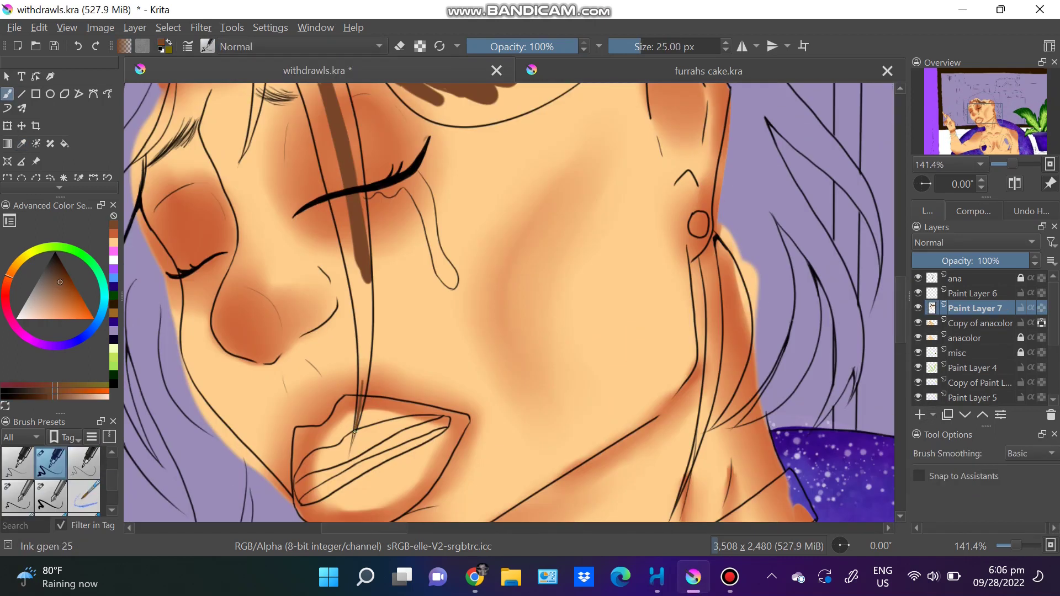
pyautogui.press('e')
pyautogui.press('pageup')
pyautogui.press('pageup')
pyautogui.press('pagedown')
pyautogui.press('pagedown')
pyautogui.press('e')
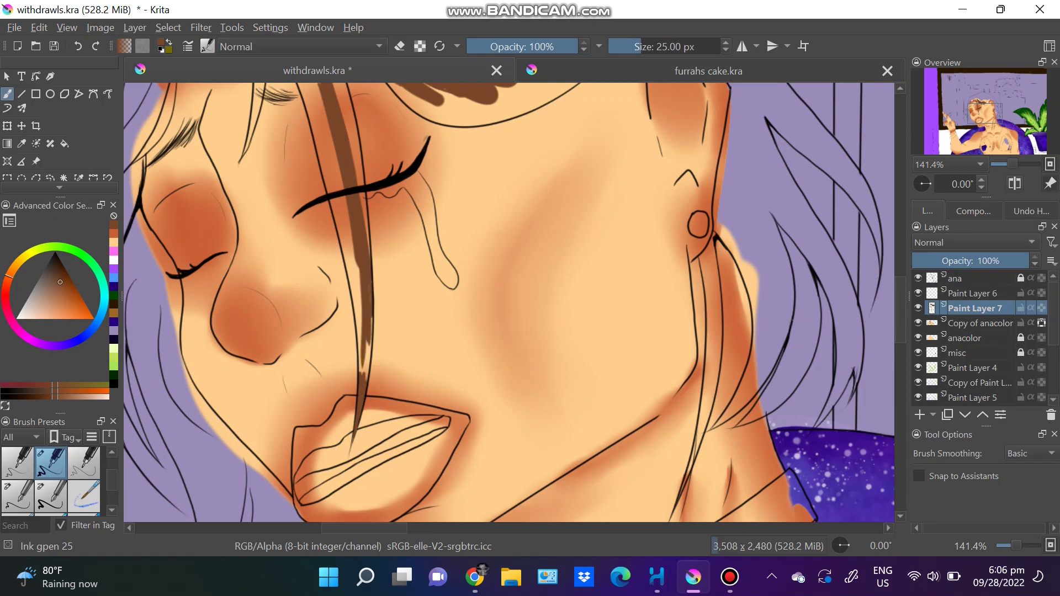
# - Fill the loose hair strands beside the far eye and far cheek in brown
pyautogui.moveTo(160, 216)
pyautogui.mouseDown()
pyautogui.moveTo(193, 413)
pyautogui.moveTo(208, 387)
pyautogui.mouseUp()
pyautogui.hotkey('ctrl', '-')
pyautogui.moveTo(243, 272); pyautogui.dragTo(231, 187)
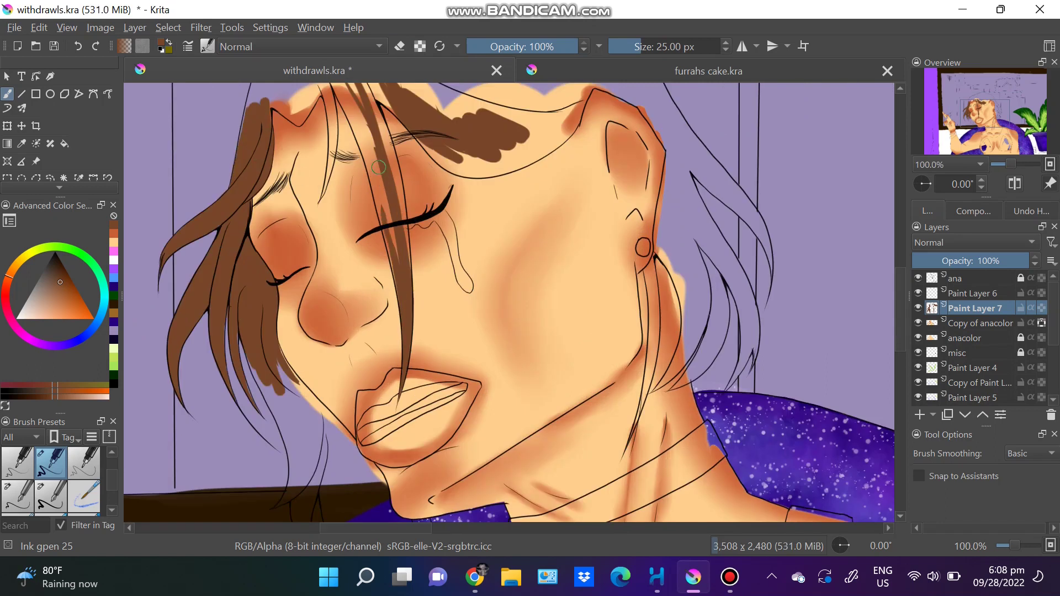
# - Fill the front of the crown and the forehead strands in brown with Ink gpen 25 at 25 px
pyautogui.hotkey('ctrl', '+')
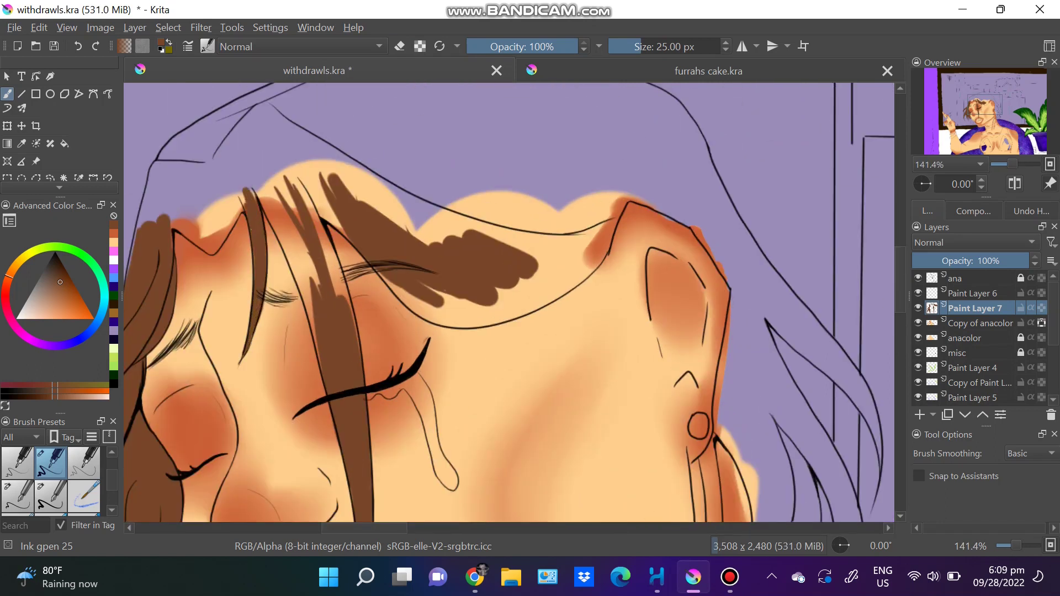
pyautogui.moveTo(232, 232)
pyautogui.mouseDown()
pyautogui.moveTo(158, 215)
pyautogui.moveTo(194, 241)
pyautogui.moveTo(276, 127)
pyautogui.mouseUp()
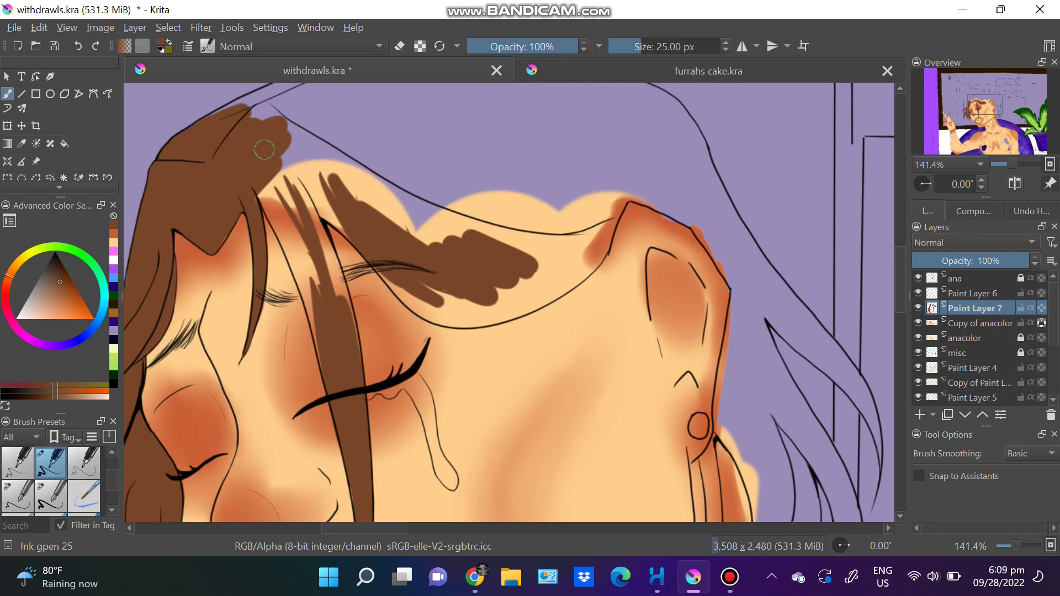
pyautogui.moveTo(259, 199); pyautogui.dragTo(298, 122)
pyautogui.hotkey('ctrl', '-')
pyautogui.hotkey('ctrl', '+')
pyautogui.moveTo(309, 298); pyautogui.dragTo(276, 182)
pyautogui.moveTo(298, 226)
pyautogui.mouseDown()
pyautogui.moveTo(279, 135)
pyautogui.moveTo(441, 111)
pyautogui.mouseUp()
# - Fill the hair section sweeping from the parting to the ear in brown, erasing spill along its edge
pyautogui.moveTo(363, 153); pyautogui.dragTo(582, 253)
pyautogui.hotkey('ctrl', '+')
pyautogui.moveTo(469, 326); pyautogui.dragTo(331, 265)
pyautogui.press('e')
pyautogui.moveTo(585, 281); pyautogui.dragTo(475, 331)
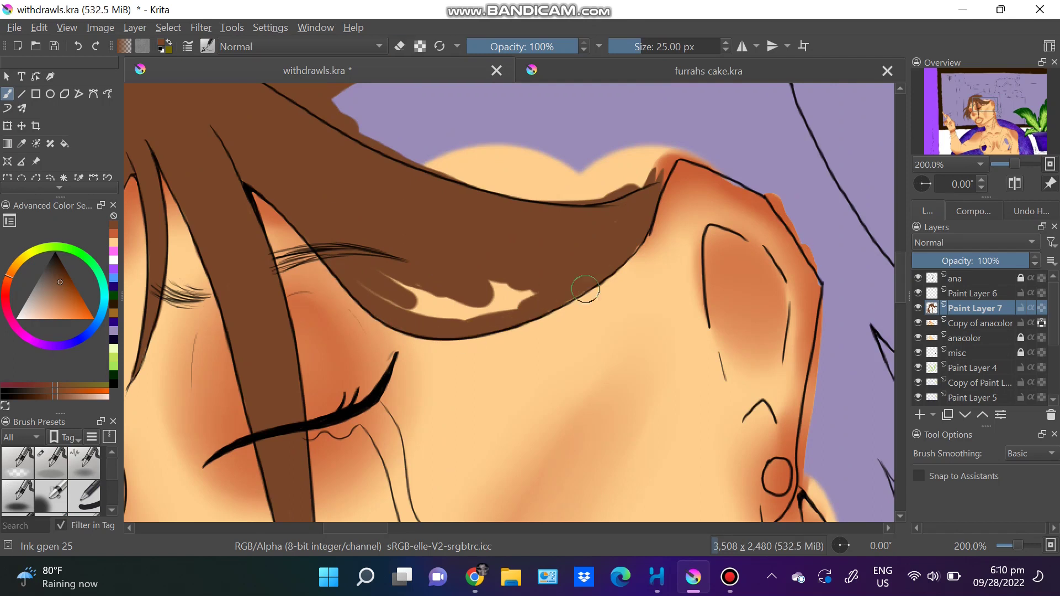
pyautogui.moveTo(536, 276); pyautogui.dragTo(364, 309)
# - Fill the top of the head in brown and extend the colour along the back outline of the crown
pyautogui.hotkey('ctrl', '-')
pyautogui.moveTo(425, 177); pyautogui.dragTo(265, 226)
pyautogui.moveTo(659, 240)
pyautogui.mouseDown()
pyautogui.moveTo(460, 205)
pyautogui.moveTo(607, 309)
pyautogui.mouseUp()
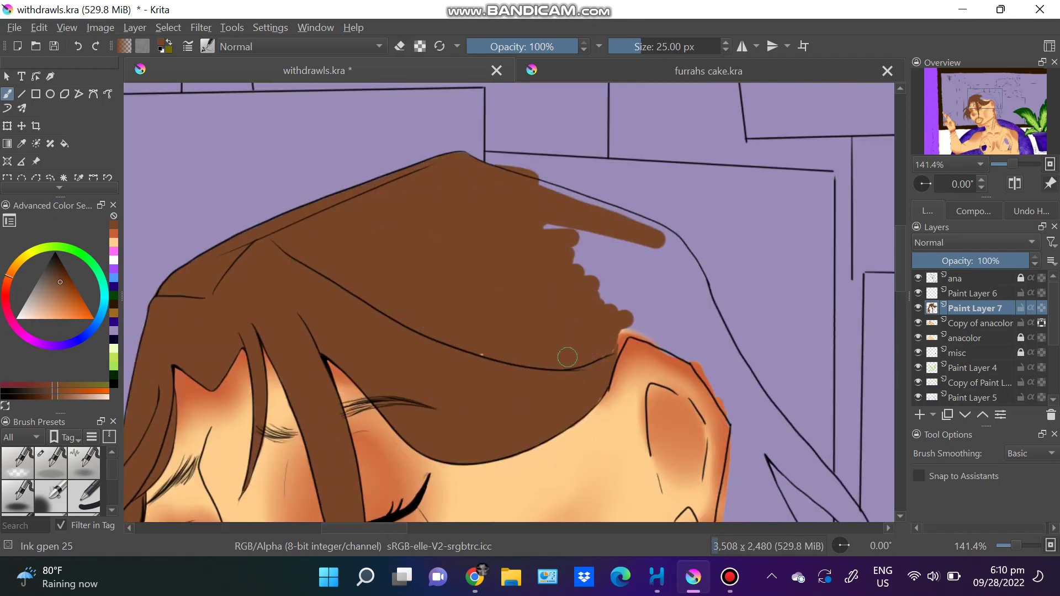
# - Fill the hair strands in front of, behind and below the ear along the neck in brown
pyautogui.scroll(-10, 460, 205)
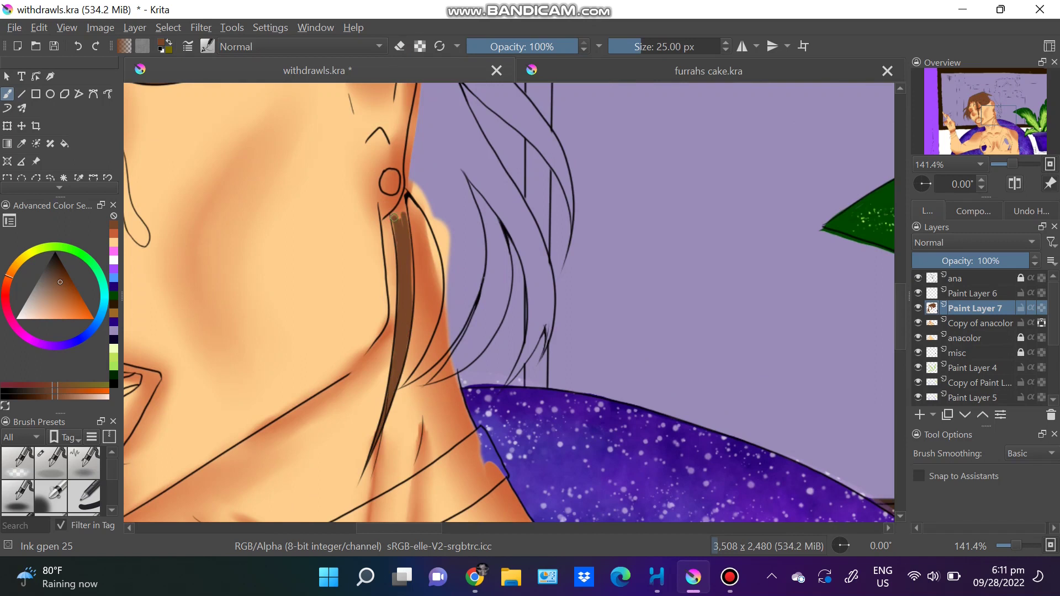
pyautogui.moveTo(452, 273); pyautogui.dragTo(441, 380)
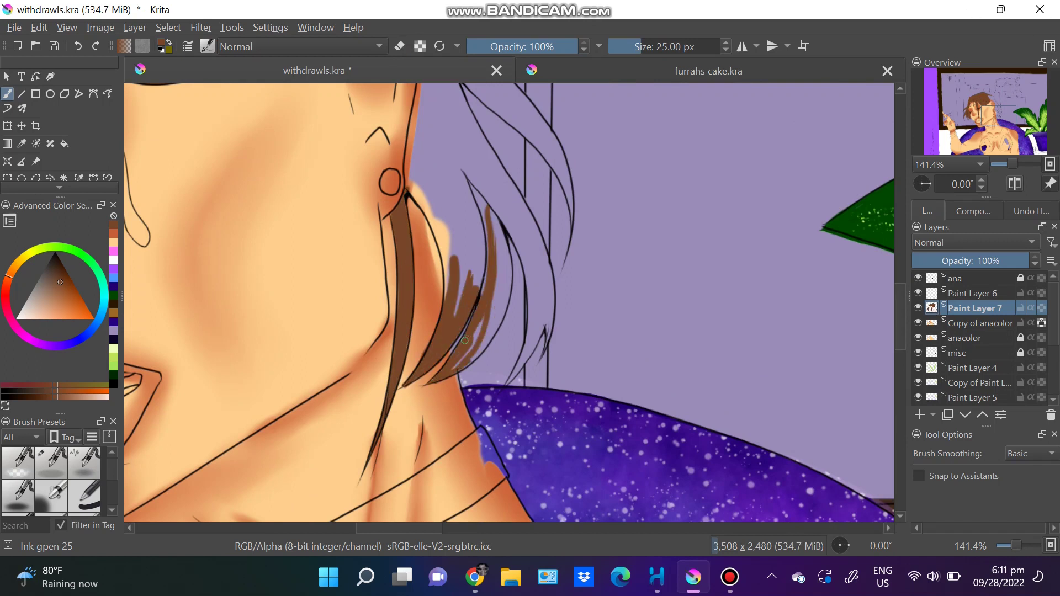
pyautogui.moveTo(461, 160); pyautogui.dragTo(486, 331)
pyautogui.moveTo(420, 190); pyautogui.dragTo(445, 302)
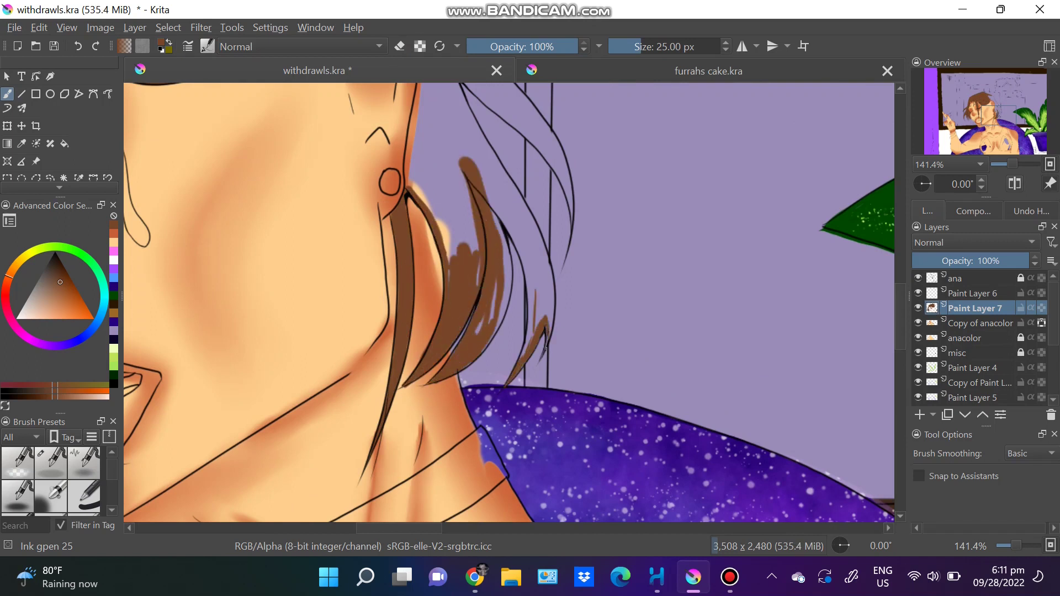
pyautogui.moveTo(463, 138); pyautogui.dragTo(436, 259)
pyautogui.moveTo(491, 198); pyautogui.dragTo(530, 310)
pyautogui.moveTo(524, 260); pyautogui.dragTo(552, 356)
pyautogui.moveTo(481, 166); pyautogui.dragTo(546, 270)
pyautogui.moveTo(458, 116); pyautogui.dragTo(541, 253)
pyautogui.moveTo(431, 149); pyautogui.dragTo(441, 248)
pyautogui.moveTo(420, 105); pyautogui.dragTo(408, 210)
# - Fill the long outer lock behind the ear in brown, closing the gap between it and the lower strands
pyautogui.scroll(5, 698, 145)
pyautogui.moveTo(381, 138); pyautogui.dragTo(475, 265)
pyautogui.moveTo(419, 166); pyautogui.dragTo(458, 232)
pyautogui.moveTo(452, 265); pyautogui.dragTo(542, 335)
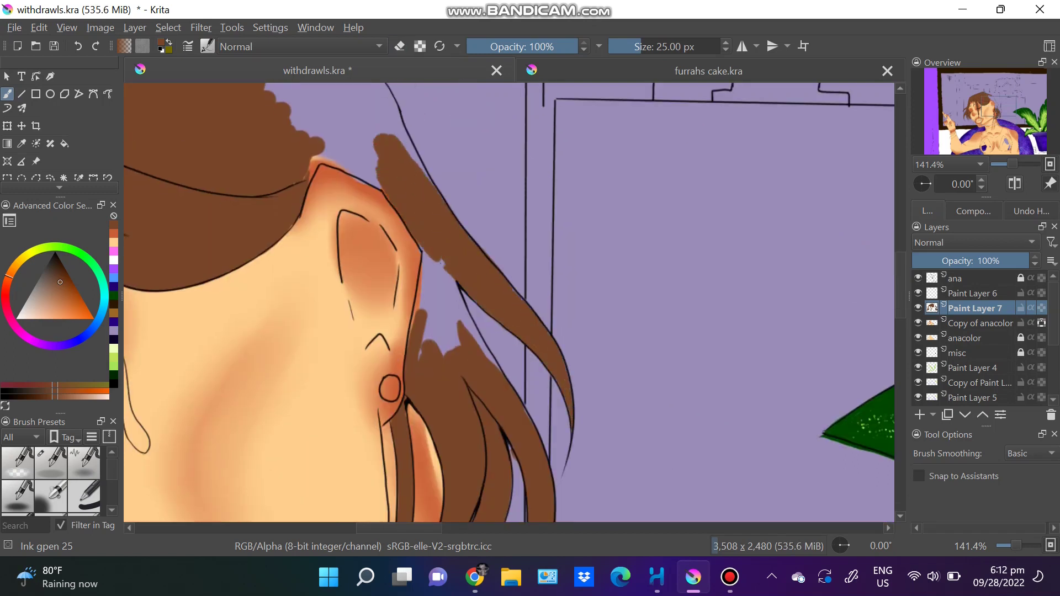
pyautogui.press('e')
pyautogui.moveTo(414, 342); pyautogui.dragTo(436, 249)
pyautogui.moveTo(442, 353); pyautogui.dragTo(458, 260)
# - Fill the remaining gap at the back of the crown above the ear in brown
pyautogui.scroll(5, 500, 423)
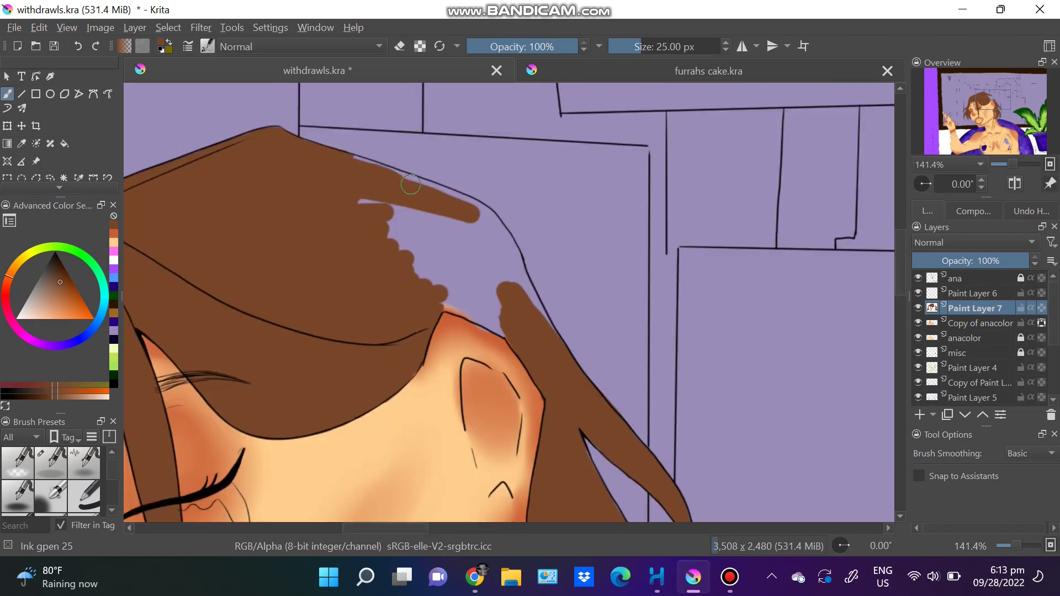
pyautogui.moveTo(485, 207); pyautogui.dragTo(547, 331)
pyautogui.moveTo(375, 204)
pyautogui.mouseDown()
pyautogui.moveTo(486, 320)
pyautogui.moveTo(519, 298)
pyautogui.mouseUp()
# - Fill the hair patch under the jaw and start the lower strand ends on the far side of the chin in brown
pyautogui.scroll(-8, 497, 304)
pyautogui.scroll(1, 560, 280)
pyautogui.moveTo(612, 274)
pyautogui.mouseDown()
pyautogui.moveTo(560, 280)
pyautogui.moveTo(629, 251)
pyautogui.moveTo(518, 294)
pyautogui.mouseUp()
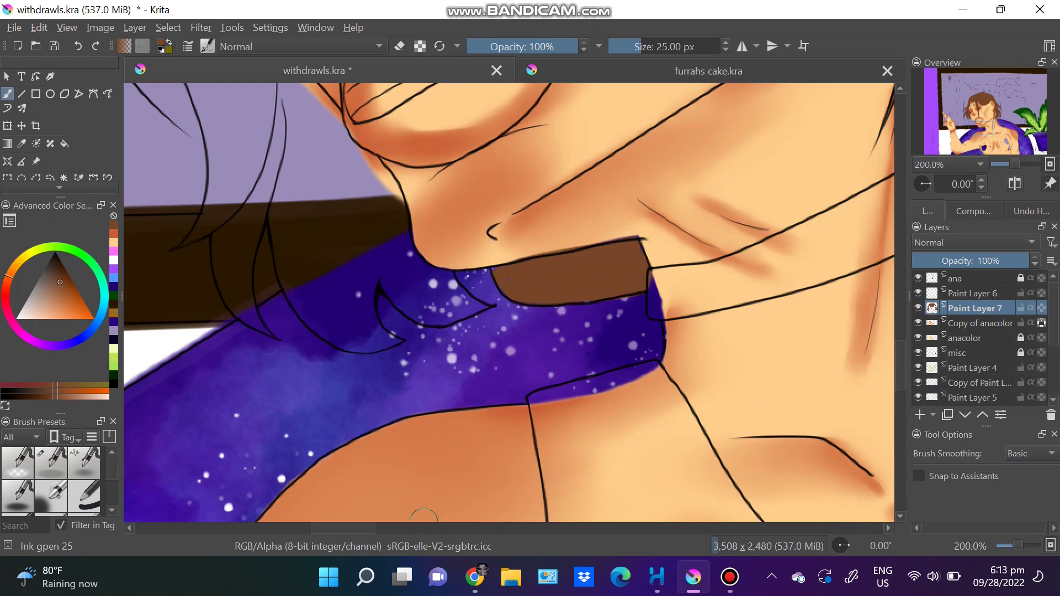
pyautogui.hscroll(-3, 423, 516)
pyautogui.moveTo(420, 232); pyautogui.dragTo(372, 324)
pyautogui.moveTo(364, 220); pyautogui.dragTo(353, 331)
pyautogui.moveTo(353, 144); pyautogui.dragTo(325, 259)
pyautogui.moveTo(359, 111); pyautogui.dragTo(389, 215)
pyautogui.press('e')
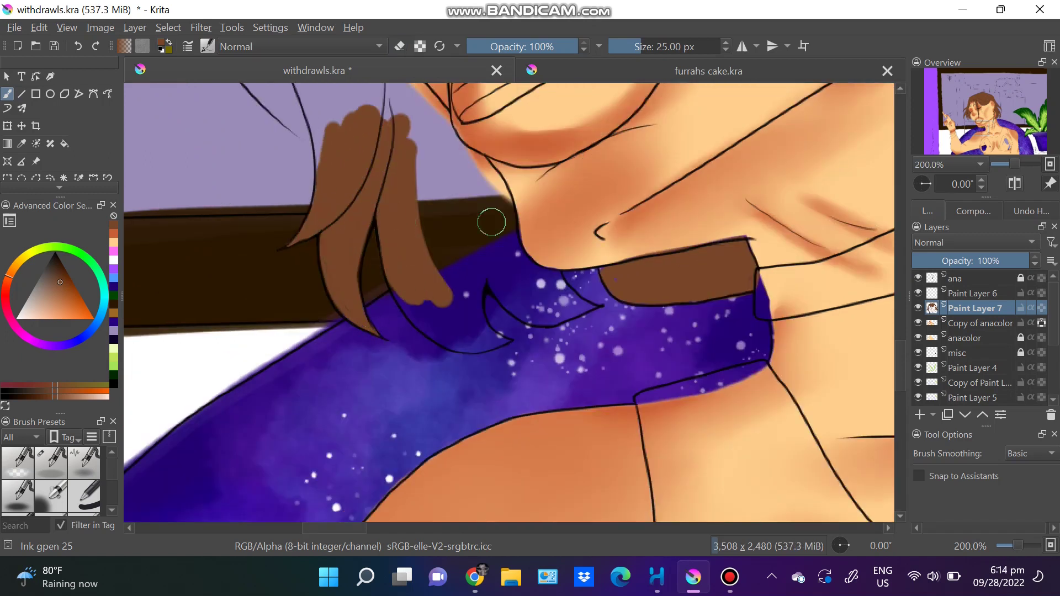
# - Outline and fill the hair tips hanging beside the chin over the galaxy chair in brown
pyautogui.press('e')
pyautogui.moveTo(467, 150); pyautogui.dragTo(526, 266)
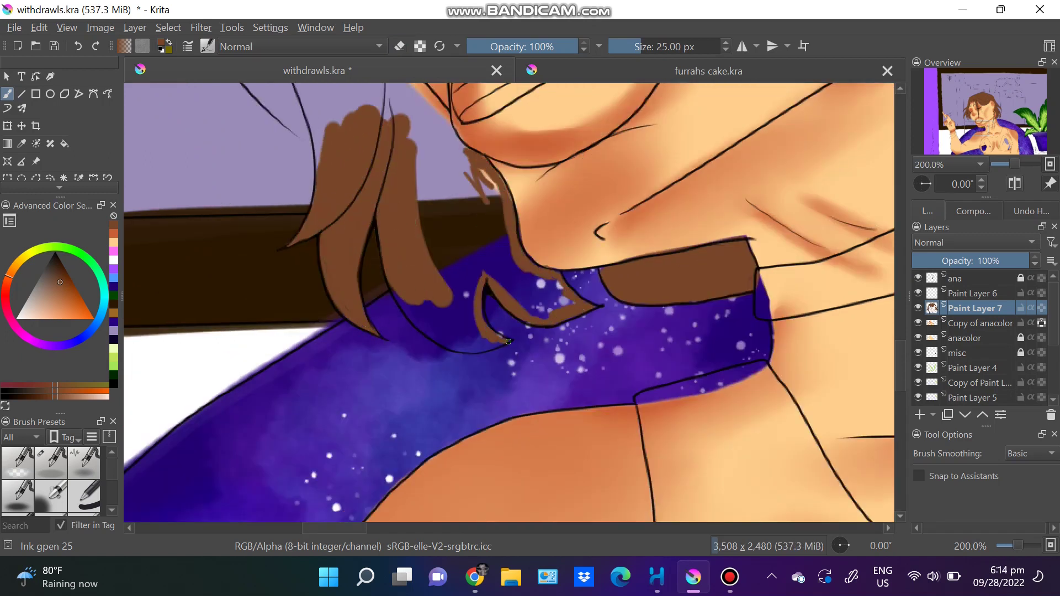
pyautogui.moveTo(487, 330); pyautogui.dragTo(414, 315)
pyautogui.moveTo(414, 275); pyautogui.dragTo(480, 348)
pyautogui.moveTo(441, 171); pyautogui.dragTo(503, 293)
pyautogui.moveTo(485, 237); pyautogui.dragTo(563, 315)
# - Fill the long strands beside the far cheek and the gap next to the mouth corner in brown
pyautogui.scroll(5, 207, 114)
pyautogui.moveTo(207, 114); pyautogui.dragTo(315, 352)
pyautogui.moveTo(326, 194)
pyautogui.mouseDown()
pyautogui.moveTo(310, 343)
pyautogui.moveTo(379, 282)
pyautogui.mouseUp()
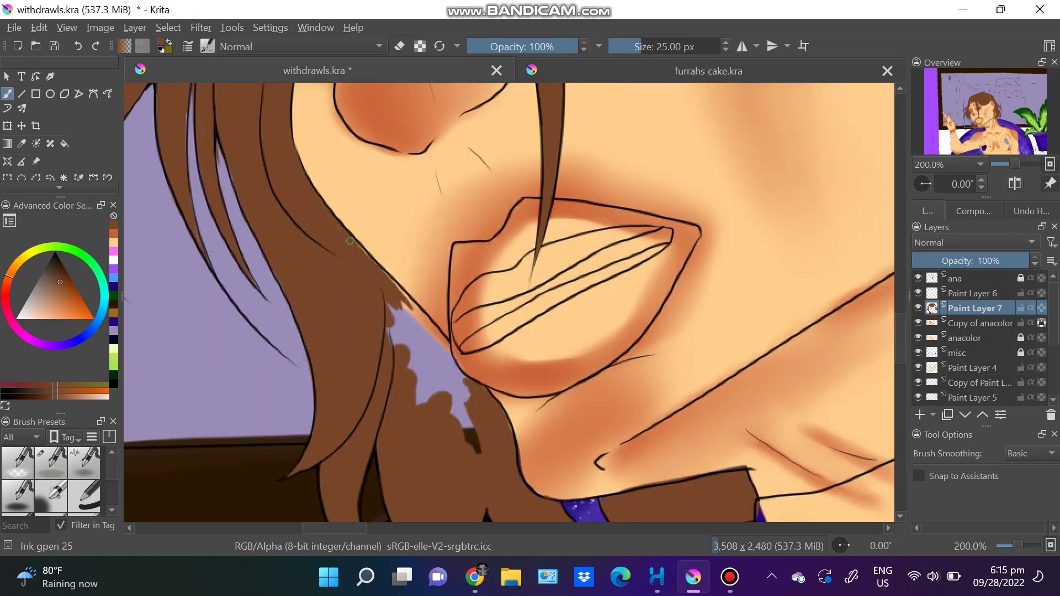
pyautogui.moveTo(451, 362); pyautogui.dragTo(473, 438)
# - Duplicate the brown hair layer and save the illustration
pyautogui.scroll(-4, 473, 437)
pyautogui.hotkey('ctrl', 'j')
pyautogui.scroll(-3, 473, 438)
pyautogui.hotkey('ctrl', 's')
# - Paint darker brown strand lines into the hair on both sides of the face on the duplicated hair layer
pyautogui.scroll(3, 472, 437)
pyautogui.scroll(1, 306, 265)
pyautogui.moveTo(320, 339); pyautogui.dragTo(306, 265)
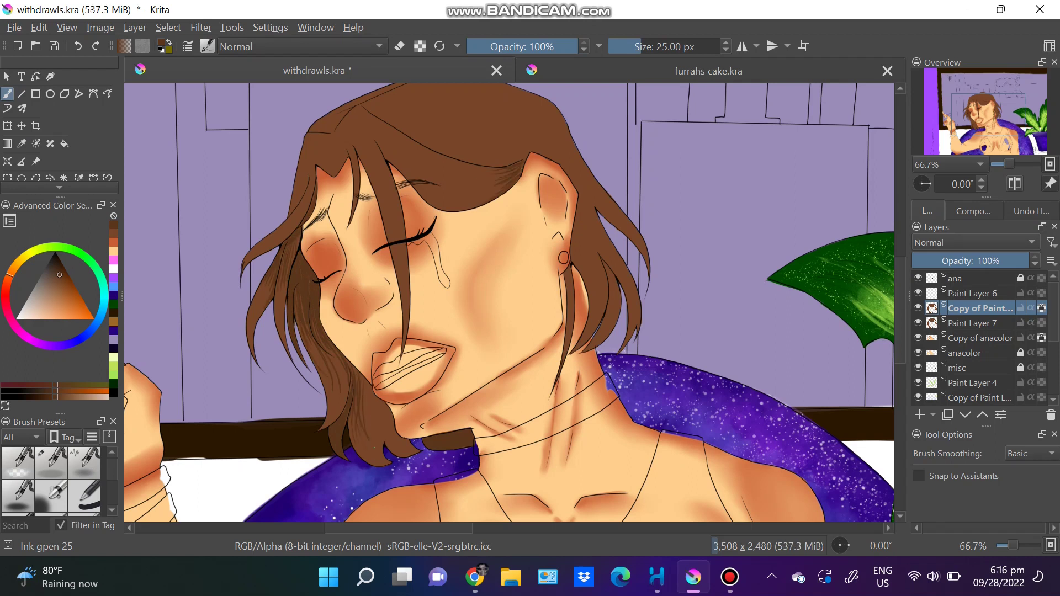
pyautogui.moveTo(618, 299); pyautogui.dragTo(490, 341)
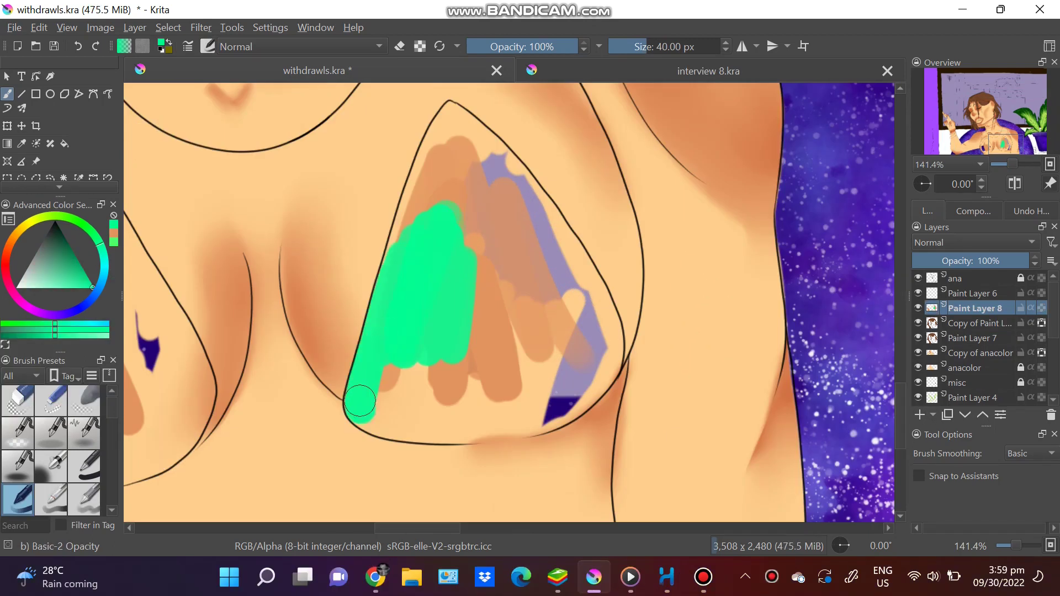
# - Fill the triangular bikini cup on the plant side with bright green up to its outline
pyautogui.moveTo(360, 401)
pyautogui.mouseDown()
pyautogui.moveTo(440, 160)
pyautogui.moveTo(471, 201)
pyautogui.moveTo(496, 419)
pyautogui.moveTo(529, 411)
pyautogui.mouseUp()
pyautogui.press('/')
pyautogui.moveTo(436, 143)
pyautogui.mouseDown()
pyautogui.moveTo(504, 190)
pyautogui.moveTo(591, 324)
pyautogui.moveTo(531, 381)
pyautogui.moveTo(488, 309)
pyautogui.mouseUp()
pyautogui.press('/')
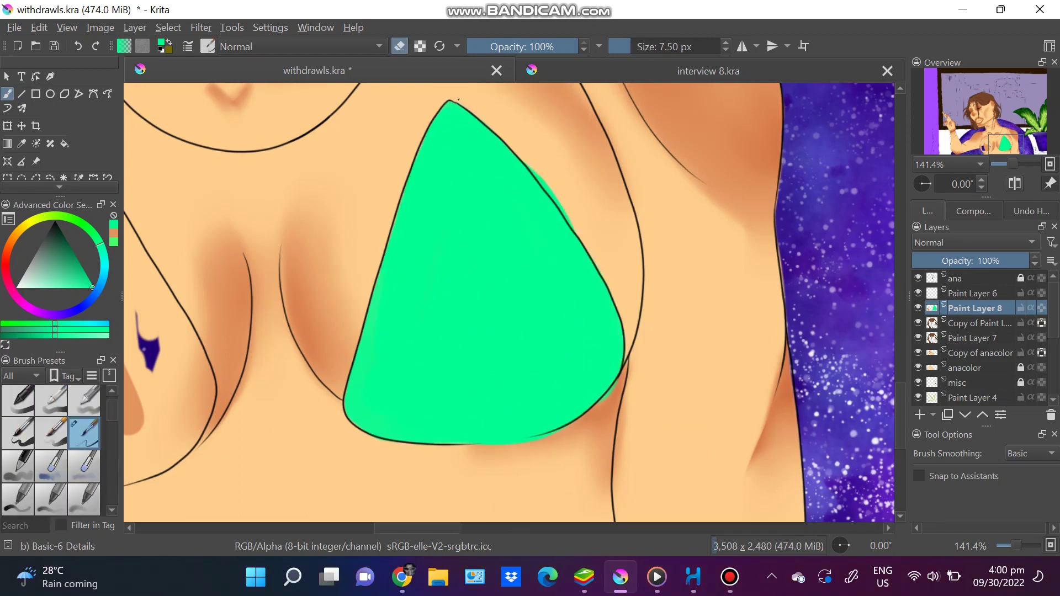
# - Fill the bikini cup on the raised-arm side with the same bright green and tidy its edges
pyautogui.hscroll(-10, 508, 302)
pyautogui.press('/')
pyautogui.moveTo(331, 221); pyautogui.dragTo(276, 458)
pyautogui.moveTo(215, 397)
pyautogui.mouseDown()
pyautogui.moveTo(359, 162)
pyautogui.moveTo(343, 467)
pyautogui.moveTo(432, 355)
pyautogui.moveTo(436, 397)
pyautogui.mouseUp()
pyautogui.press('/')
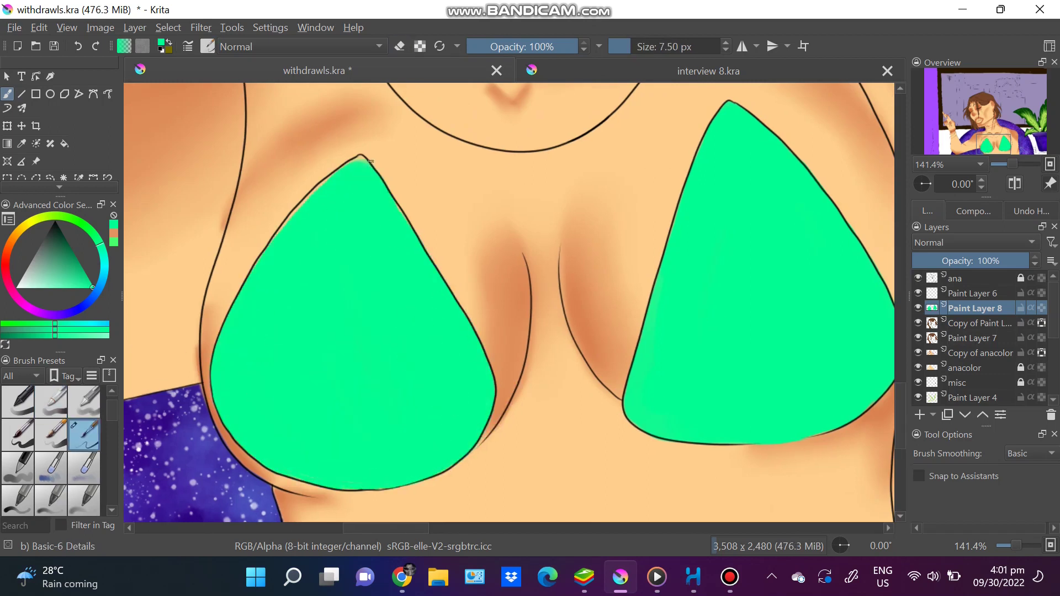
# - Add a paint layer beneath the green cups' layer and paint dark grey fabric between the two cups
pyautogui.hotkey('ctrl', '-')
pyautogui.hotkey('ctrl', '-')
pyautogui.hotkey('ctrl', '-')
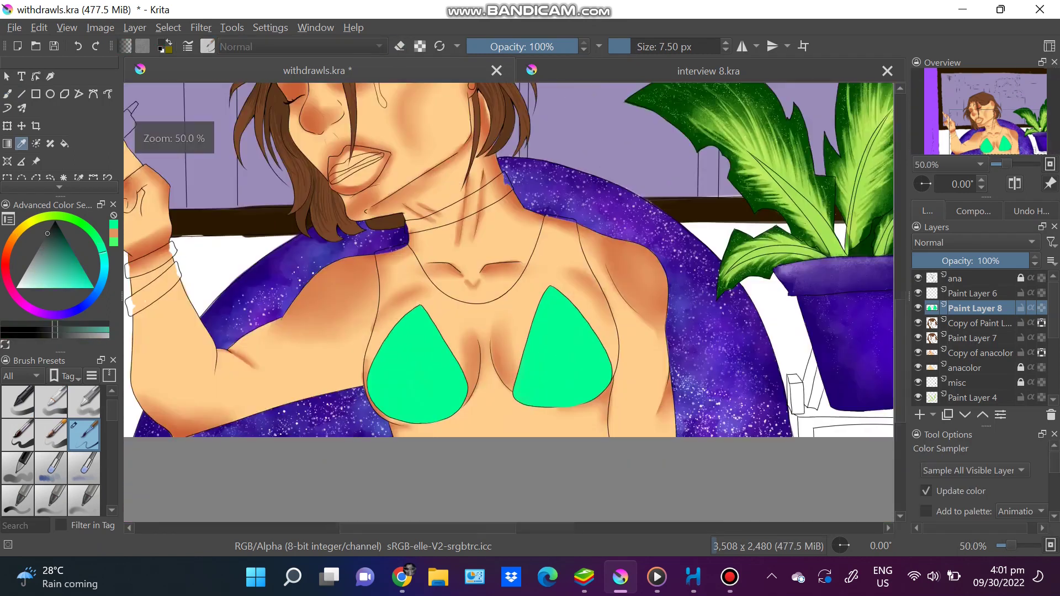
pyautogui.hotkey('ctrl', '+')
pyautogui.hotkey('ctrl', '+')
pyautogui.press('Insert')
pyautogui.press('b')
pyautogui.press('/')
pyautogui.moveTo(442, 227); pyautogui.dragTo(436, 419)
pyautogui.moveTo(480, 221); pyautogui.dragTo(452, 408)
pyautogui.moveTo(510, 205); pyautogui.dragTo(464, 349)
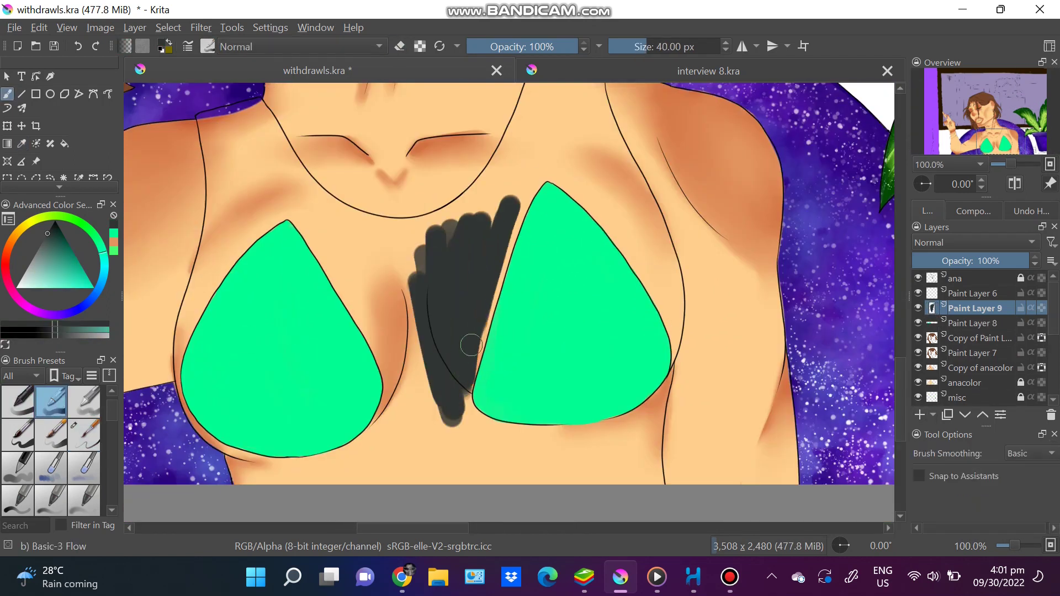
pyautogui.press('pagedown')
# - Paint dark grey around and below both green cups, down to the bottom edge of the canvas
pyautogui.moveTo(309, 229); pyautogui.dragTo(403, 431)
pyautogui.moveTo(538, 177); pyautogui.dragTo(474, 442)
pyautogui.moveTo(391, 256); pyautogui.dragTo(408, 419)
pyautogui.moveTo(232, 452); pyautogui.dragTo(348, 474)
pyautogui.moveTo(656, 354); pyautogui.dragTo(654, 480)
pyautogui.moveTo(265, 469)
pyautogui.mouseDown()
pyautogui.moveTo(557, 465)
pyautogui.moveTo(386, 436)
pyautogui.mouseUp()
pyautogui.moveTo(486, 431); pyautogui.dragTo(612, 436)
pyautogui.moveTo(540, 171)
pyautogui.mouseDown()
pyautogui.moveTo(618, 331)
pyautogui.moveTo(607, 177)
pyautogui.moveTo(638, 327)
pyautogui.moveTo(687, 463)
pyautogui.mouseUp()
# - Fill both shoulder straps and the area up to the neckline of the tank top in dark grey
pyautogui.moveTo(524, 215); pyautogui.dragTo(679, 213)
pyautogui.moveTo(367, 221); pyautogui.dragTo(388, 317)
pyautogui.moveTo(413, 210); pyautogui.dragTo(342, 478)
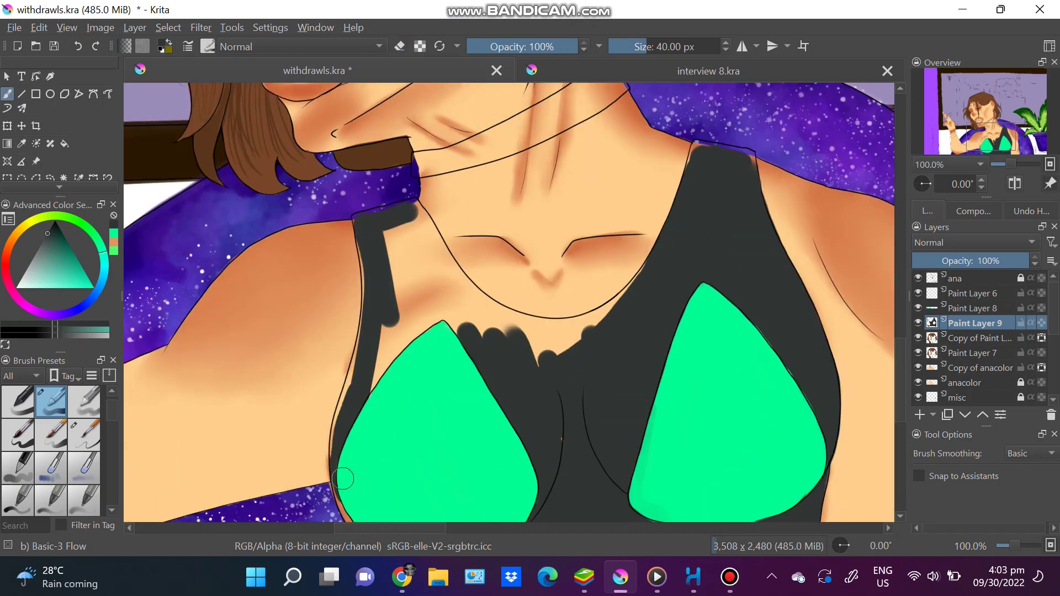
pyautogui.moveTo(372, 258)
pyautogui.mouseDown()
pyautogui.moveTo(442, 287)
pyautogui.moveTo(613, 309)
pyautogui.mouseUp()
pyautogui.moveTo(552, 265); pyautogui.dragTo(511, 333)
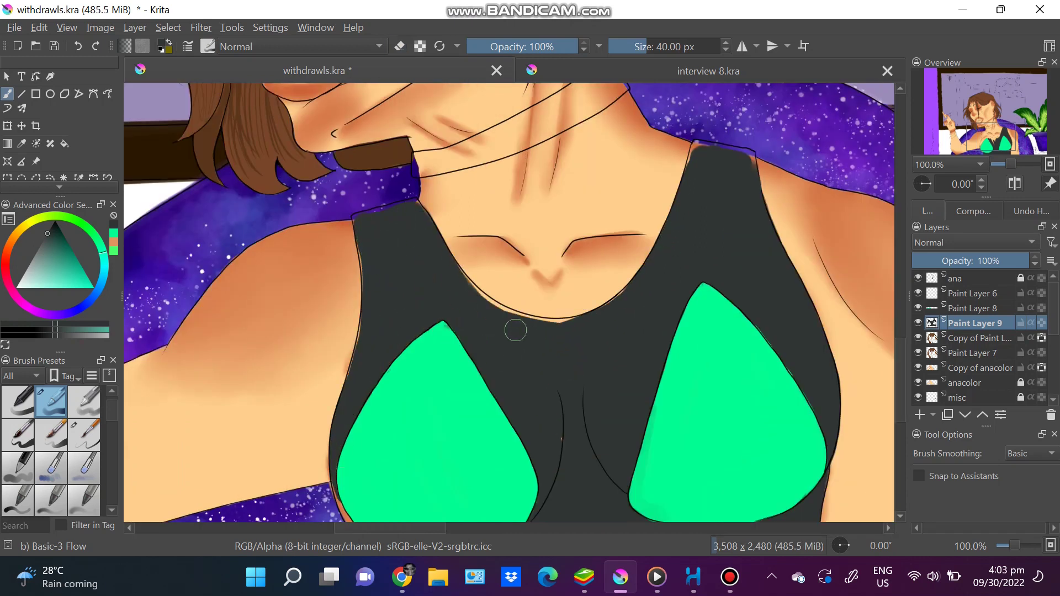
# - Refine the dark grey edges along the straps and neckline with the 7.5 px Basic-6 Details brush
pyautogui.scroll(-3, 391, 415)
pyautogui.press('/')
pyautogui.scroll(5, 392, 415)
pyautogui.press('+')
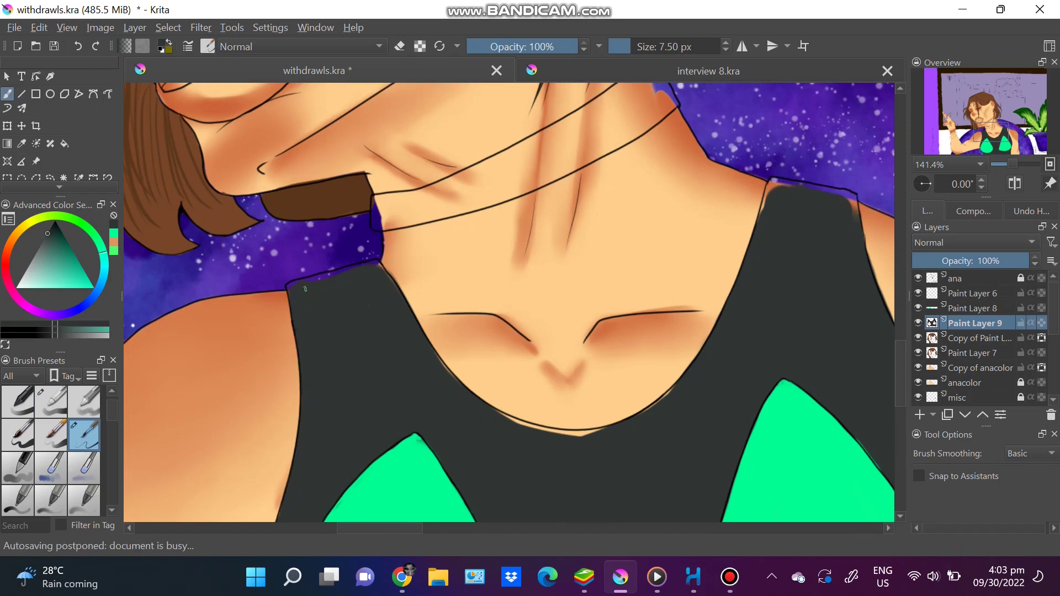
pyautogui.moveTo(376, 264); pyautogui.dragTo(389, 284)
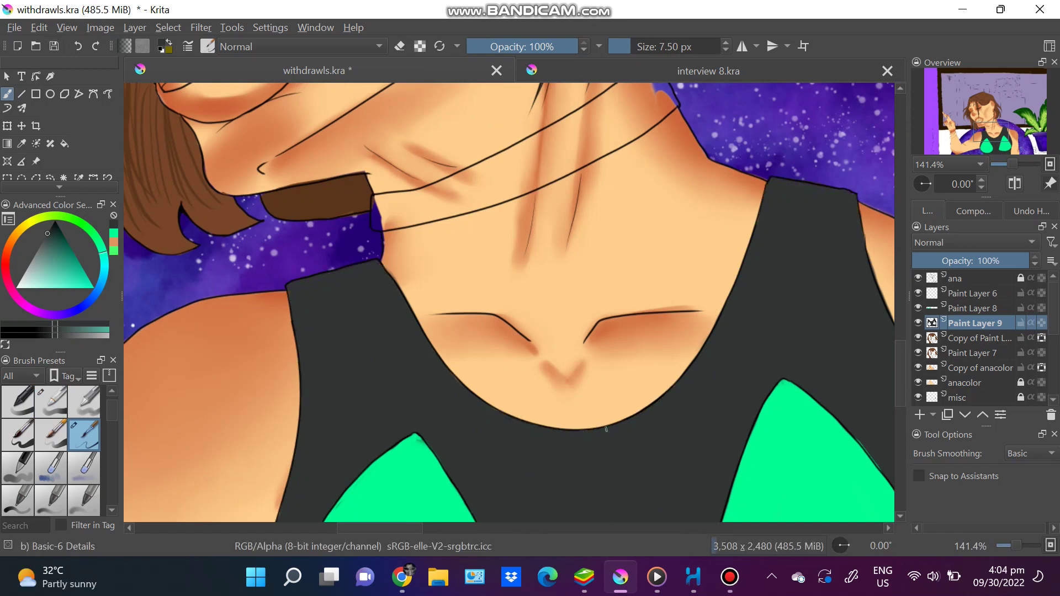
pyautogui.press('pageup')
pyautogui.scroll(-3, 646, 248)
pyautogui.scroll(3, 646, 248)
pyautogui.press('e')
pyautogui.press('-')
pyautogui.press('-')
pyautogui.press('pagedown')
pyautogui.hotkey('ctrl', 'j')
pyautogui.press('F6')
pyautogui.press('/')
pyautogui.moveTo(309, 190)
pyautogui.mouseDown()
pyautogui.moveTo(359, 259)
pyautogui.moveTo(463, 331)
pyautogui.moveTo(415, 321)
pyautogui.mouseUp()
pyautogui.hotkey('shift', 'Delete')
pyautogui.press('/')
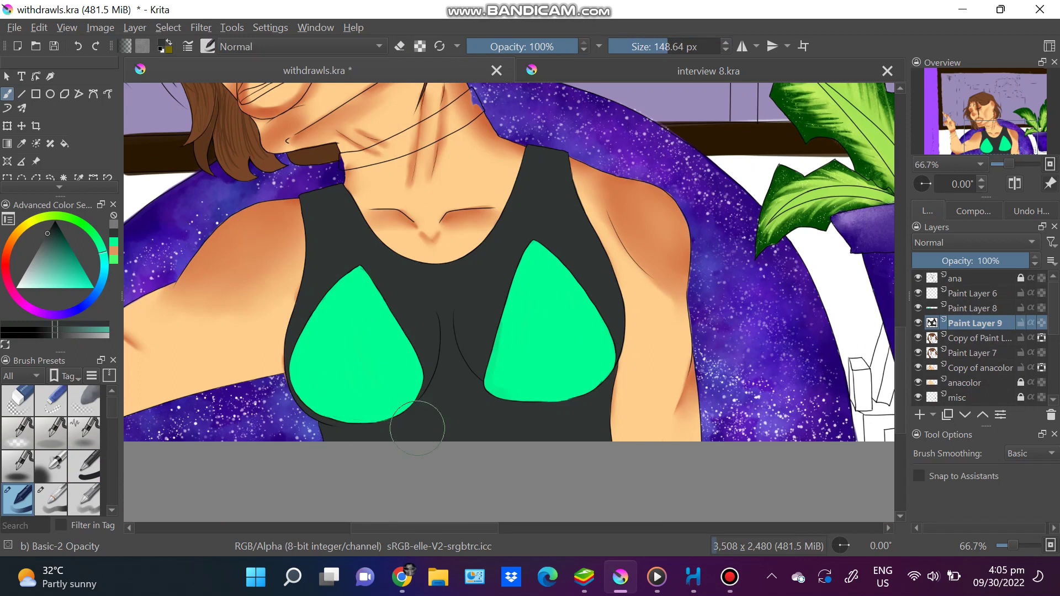
# - Duplicate the dark grey tank top layer and raise the copy above the green cups' layer
pyautogui.hotkey('ctrl', 'j')
pyautogui.hotkey('ctrl', 'pageup')
pyautogui.press('F6')
pyautogui.press('/')
# - Paint a Hatch cross small mesh pattern over the whole tank top and lower the layer opacity to 65%
pyautogui.moveTo(337, 309); pyautogui.dragTo(580, 409)
pyautogui.click(528, 213)
pyautogui.moveTo(447, 392)
pyautogui.mouseDown()
pyautogui.moveTo(552, 331)
pyautogui.moveTo(353, 342)
pyautogui.mouseUp()
pyautogui.moveTo(1027, 260); pyautogui.dragTo(987, 261)
pyautogui.click(974, 337)
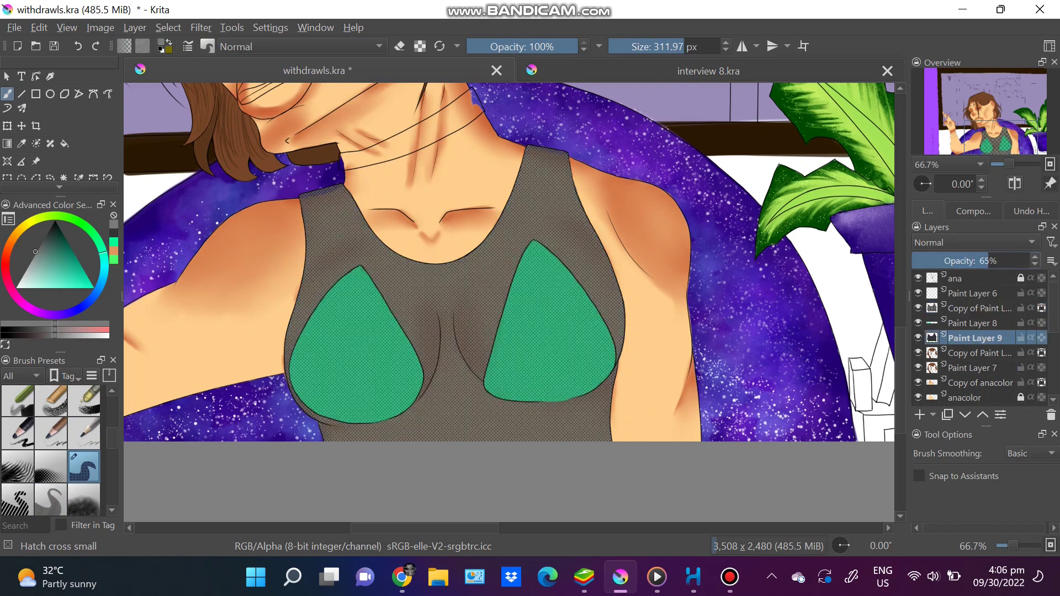
# - Fill the choker band around the neck with hot pink on Paint Layer 8, out to its outline
pyautogui.press('pageup')
pyautogui.press('p')
pyautogui.scroll(5, 507, 303)
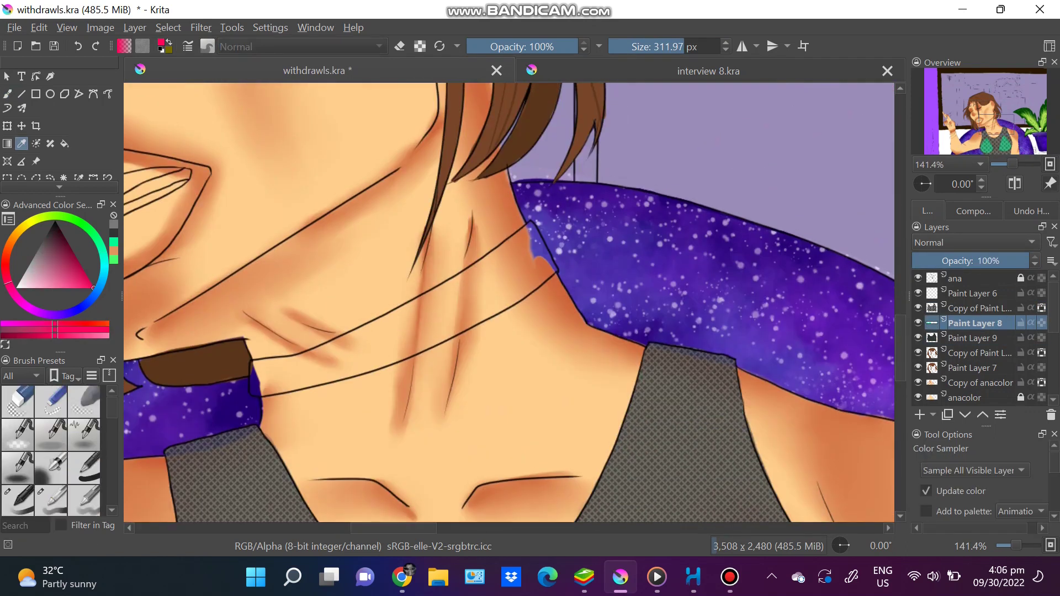
pyautogui.click(51, 499)
pyautogui.moveTo(504, 267); pyautogui.dragTo(287, 379)
pyautogui.hotkey('ctrl', '+')
pyautogui.moveTo(524, 243)
pyautogui.mouseDown()
pyautogui.moveTo(193, 403)
pyautogui.moveTo(155, 408)
pyautogui.mouseUp()
pyautogui.moveTo(486, 276)
pyautogui.mouseDown()
pyautogui.moveTo(515, 237)
pyautogui.moveTo(555, 226)
pyautogui.mouseUp()
pyautogui.press('/')
pyautogui.moveTo(147, 425); pyautogui.dragTo(145, 389)
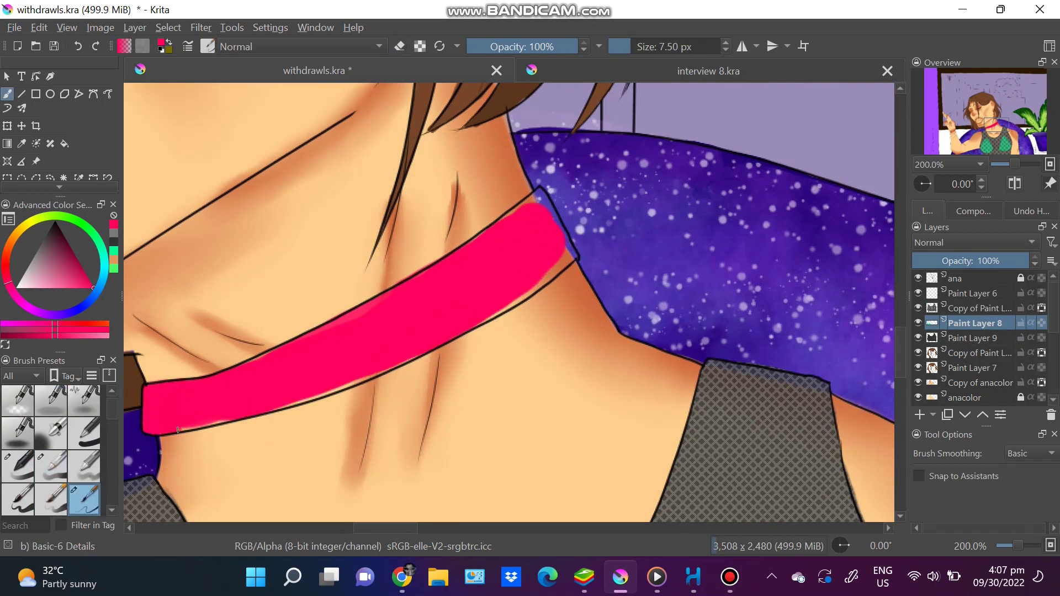
# - Fill the two wrist bracelets with dark olive and paint lighter olive patches inside them
pyautogui.scroll(-3, 520, 298)
pyautogui.hscroll(10, 508, 304)
pyautogui.scroll(3, 508, 304)
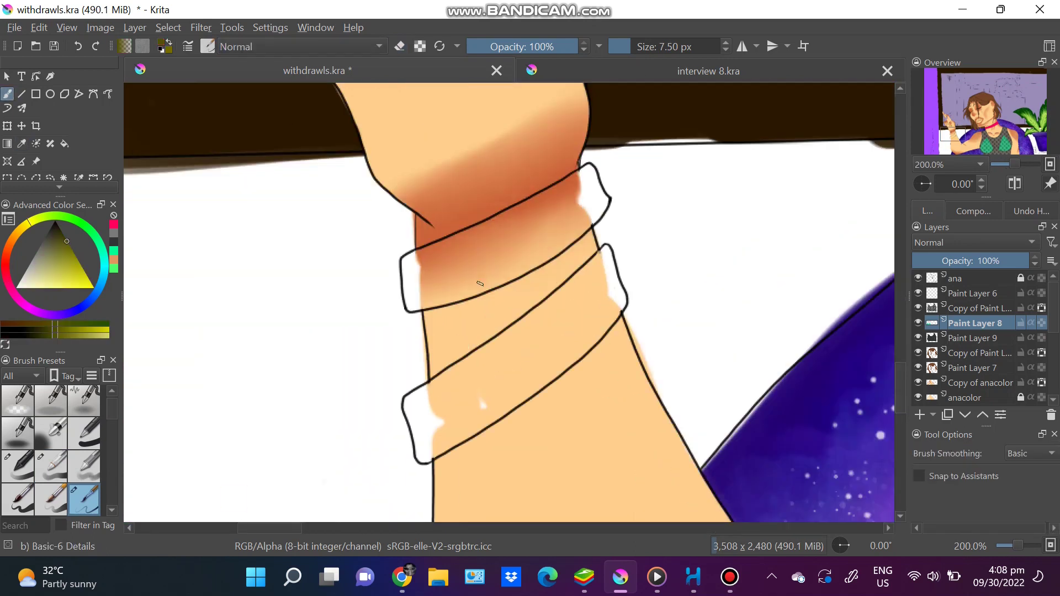
pyautogui.click(18, 500)
pyautogui.moveTo(411, 287); pyautogui.dragTo(552, 226)
pyautogui.moveTo(408, 259)
pyautogui.mouseDown()
pyautogui.moveTo(485, 293)
pyautogui.moveTo(567, 186)
pyautogui.moveTo(585, 231)
pyautogui.moveTo(485, 282)
pyautogui.mouseUp()
pyautogui.moveTo(442, 409)
pyautogui.mouseDown()
pyautogui.moveTo(579, 309)
pyautogui.moveTo(418, 437)
pyautogui.moveTo(466, 367)
pyautogui.moveTo(602, 260)
pyautogui.moveTo(552, 331)
pyautogui.mouseUp()
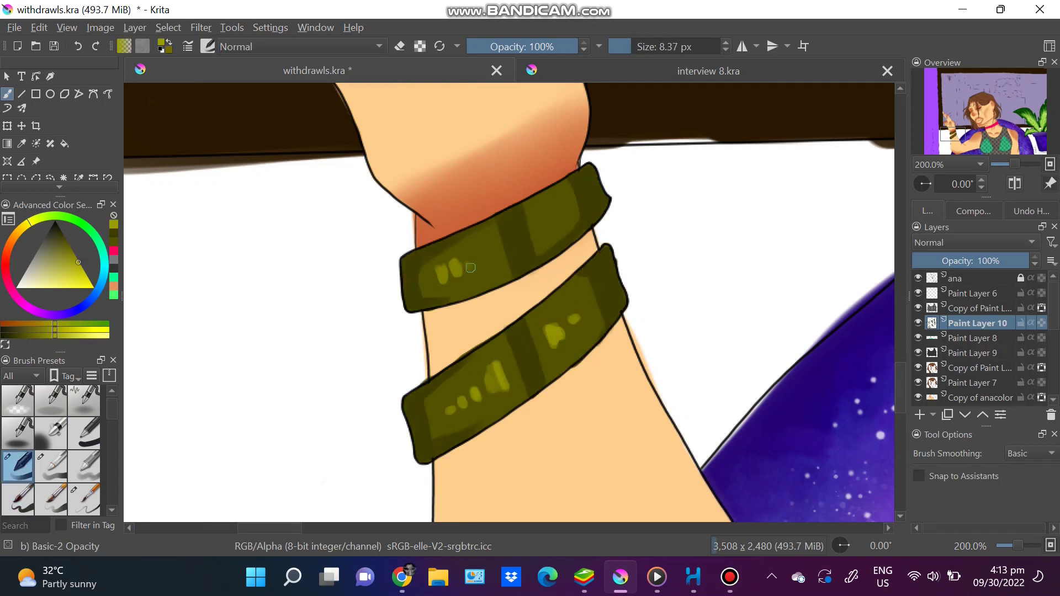
# - Soften the olive patches on both bracelets with the Blender Blur brush at 11.82 px
pyautogui.scroll(-5, 51, 453)
pyautogui.click(18, 497)
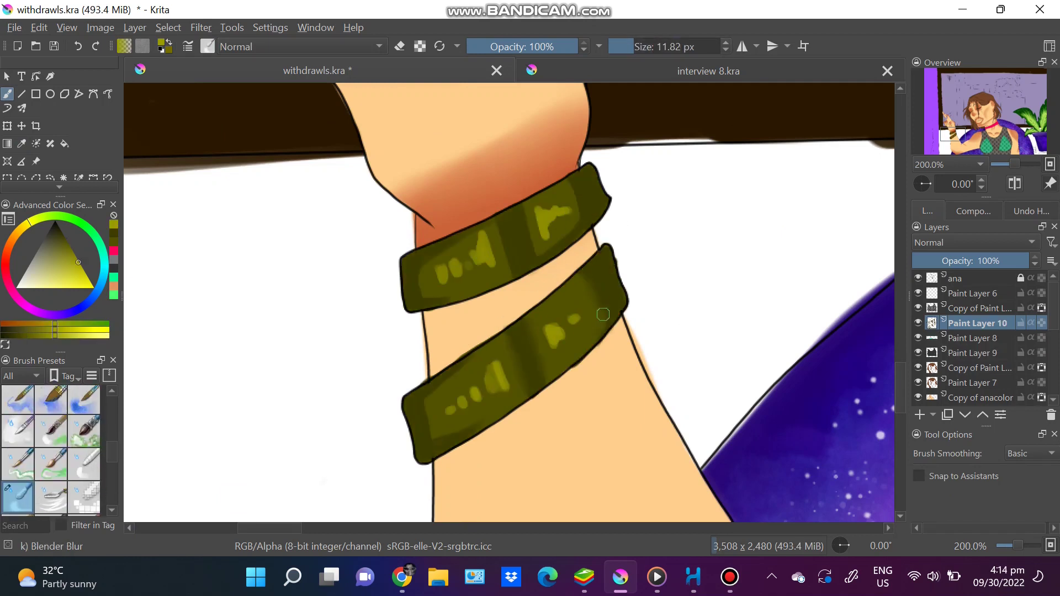
pyautogui.scroll(-3, 537, 256)
pyautogui.scroll(3, 537, 256)
pyautogui.moveTo(557, 331); pyautogui.dragTo(458, 403)
pyautogui.moveTo(552, 220); pyautogui.dragTo(447, 271)
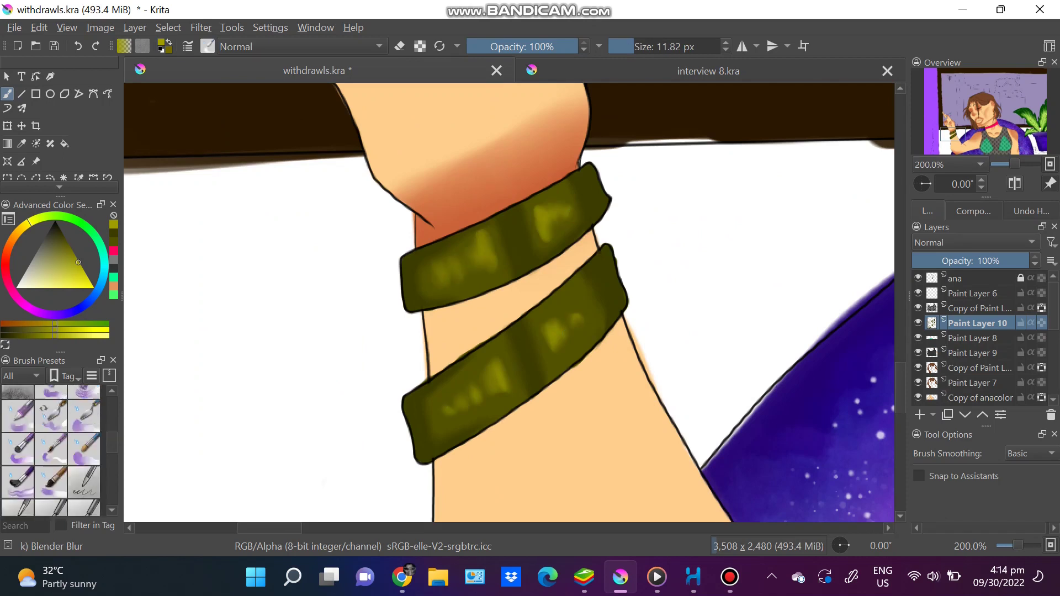
# - Draw thin yellow highlights and dark dividing lines on both bracelets with the Ink circle 05 brush
pyautogui.click(51, 403)
pyautogui.moveTo(484, 236); pyautogui.dragTo(491, 262)
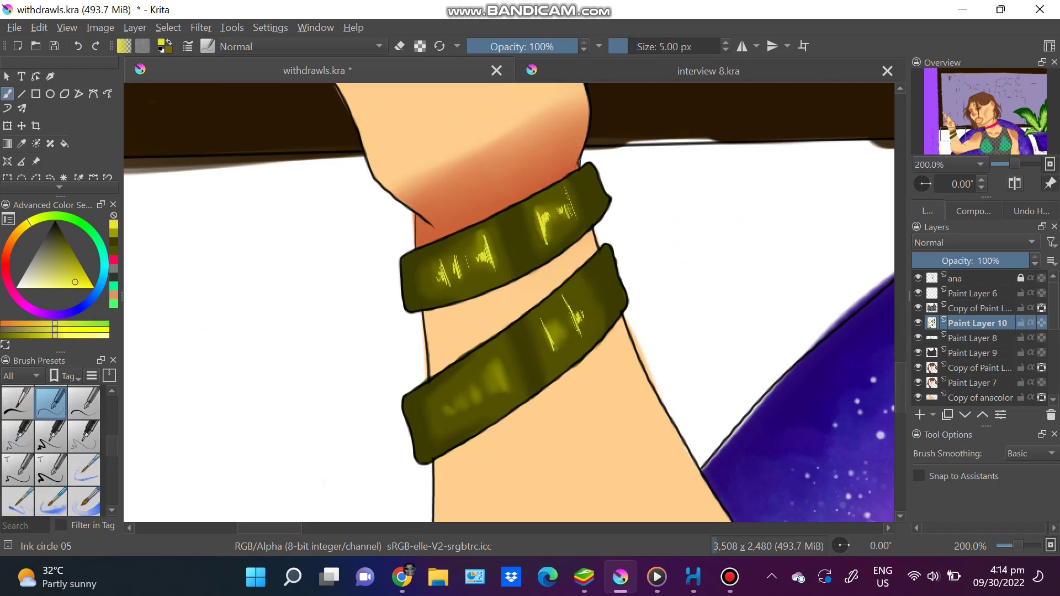
pyautogui.keyDown('ctrl'); pyautogui.click(518, 210); pyautogui.keyUp('ctrl')
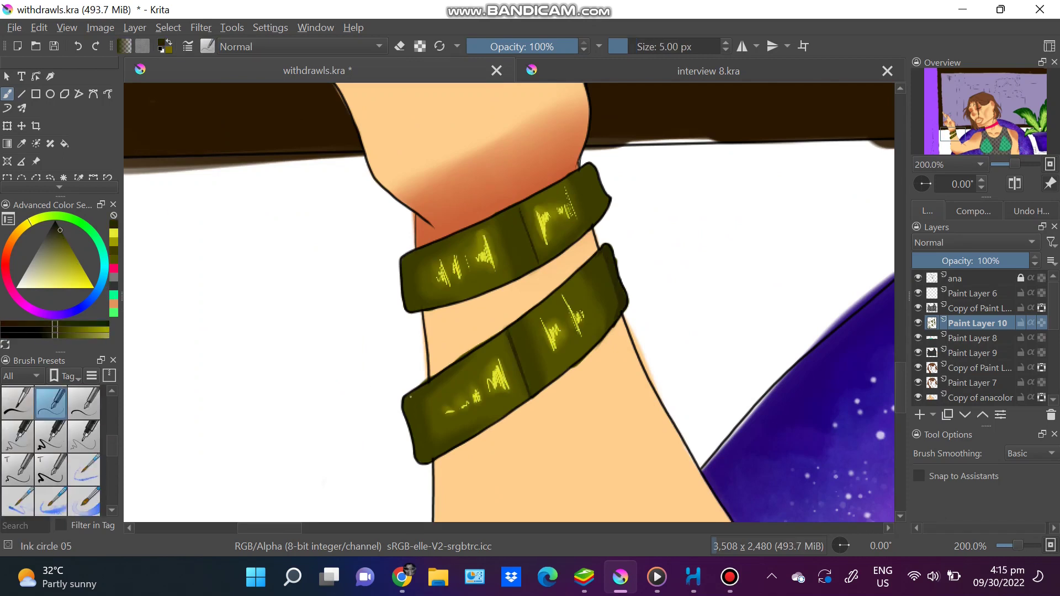
# - Fill the body of the device held between the fingers with pink using the Ink tilt 20 brush
pyautogui.scroll(-3, 401, 266)
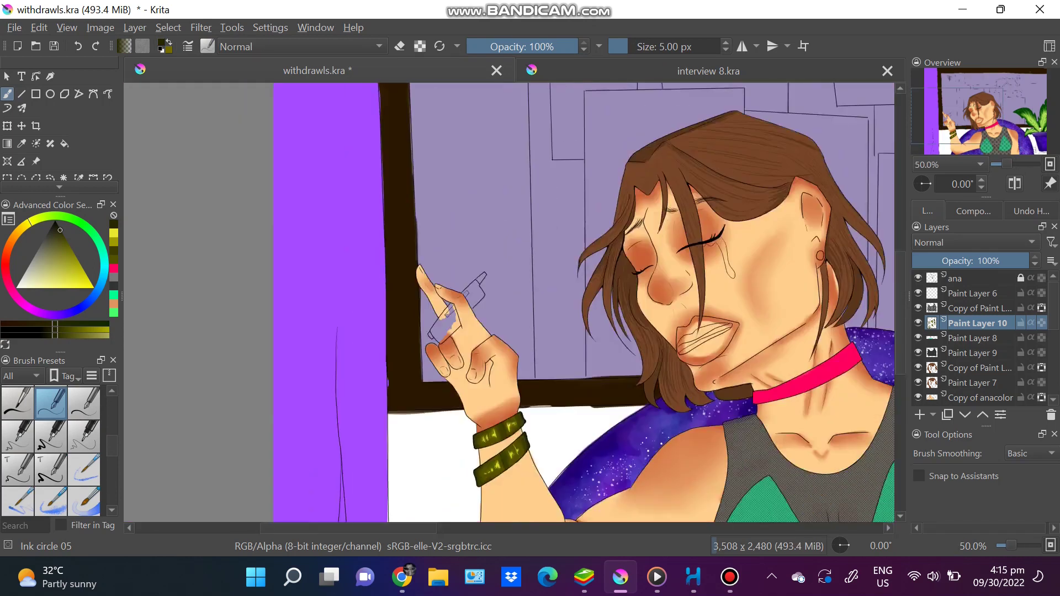
pyautogui.scroll(3, 436, 299)
pyautogui.click(51, 469)
pyautogui.click(114, 269)
pyautogui.moveTo(386, 354); pyautogui.dragTo(365, 367)
pyautogui.moveTo(387, 331); pyautogui.dragTo(414, 325)
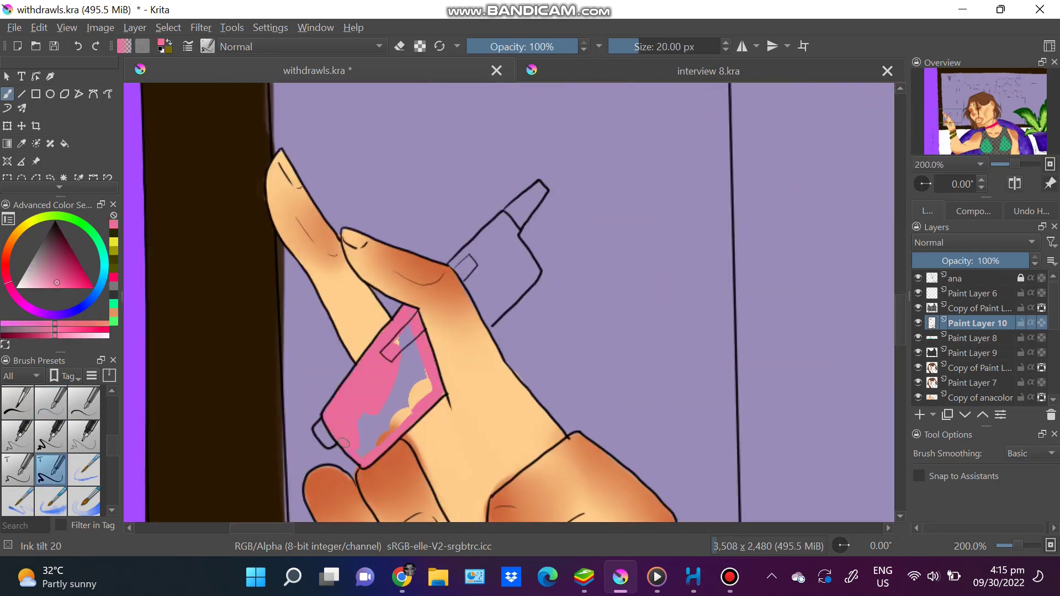
pyautogui.moveTo(496, 280); pyautogui.dragTo(513, 249)
# - Colour the held device's end tips and small inset panels in light pink
pyautogui.click(37, 288)
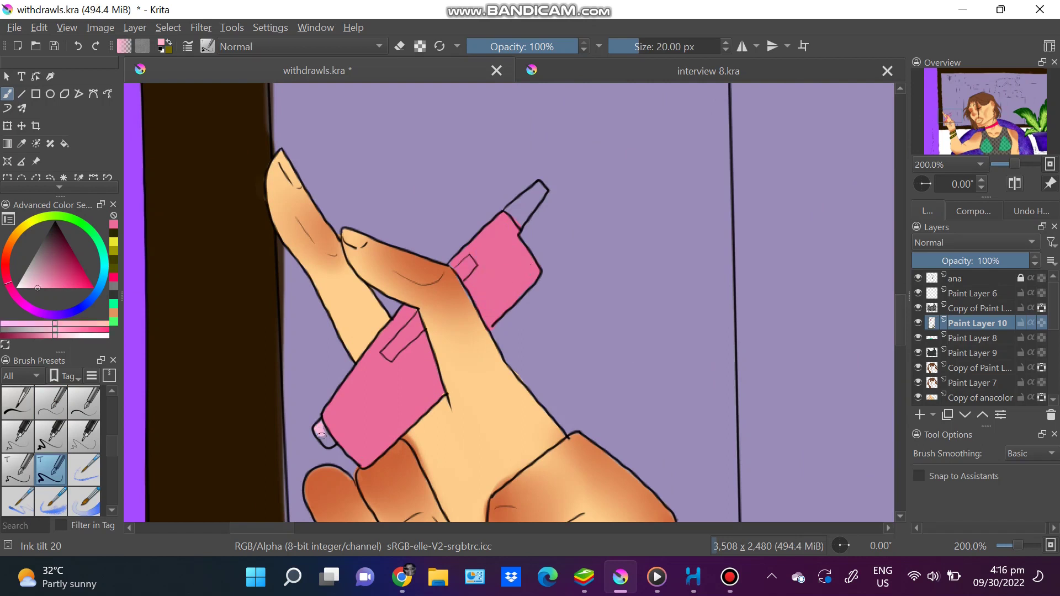
pyautogui.moveTo(315, 427); pyautogui.dragTo(332, 442)
pyautogui.moveTo(419, 319); pyautogui.dragTo(389, 358)
# - Fill the lower and upper lips with mint green using the Ink tilt 20 brush
pyautogui.scroll(-2, 539, 184)
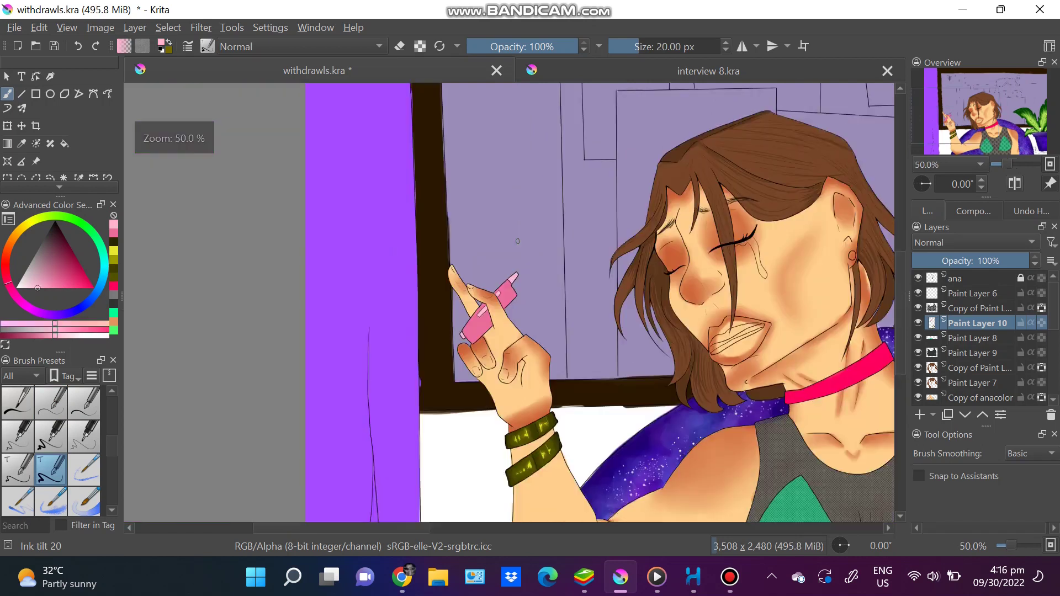
pyautogui.press('p')
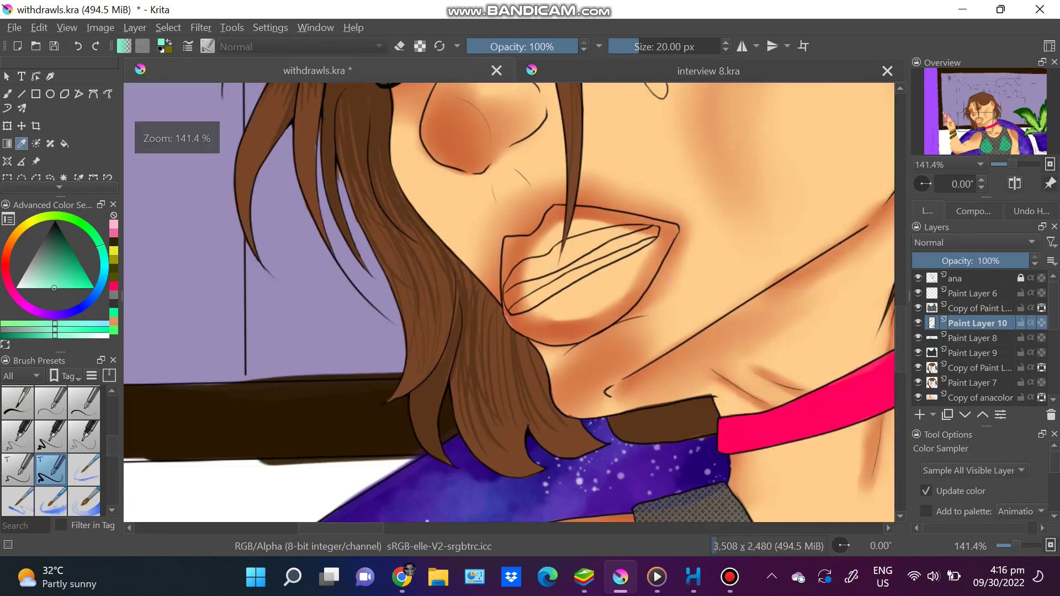
pyautogui.press('b')
pyautogui.scroll(2, 578, 245)
pyautogui.moveTo(505, 190)
pyautogui.mouseDown()
pyautogui.moveTo(534, 340)
pyautogui.moveTo(813, 167)
pyautogui.moveTo(812, 201)
pyautogui.moveTo(770, 281)
pyautogui.moveTo(702, 365)
pyautogui.moveTo(570, 361)
pyautogui.moveTo(742, 262)
pyautogui.mouseUp()
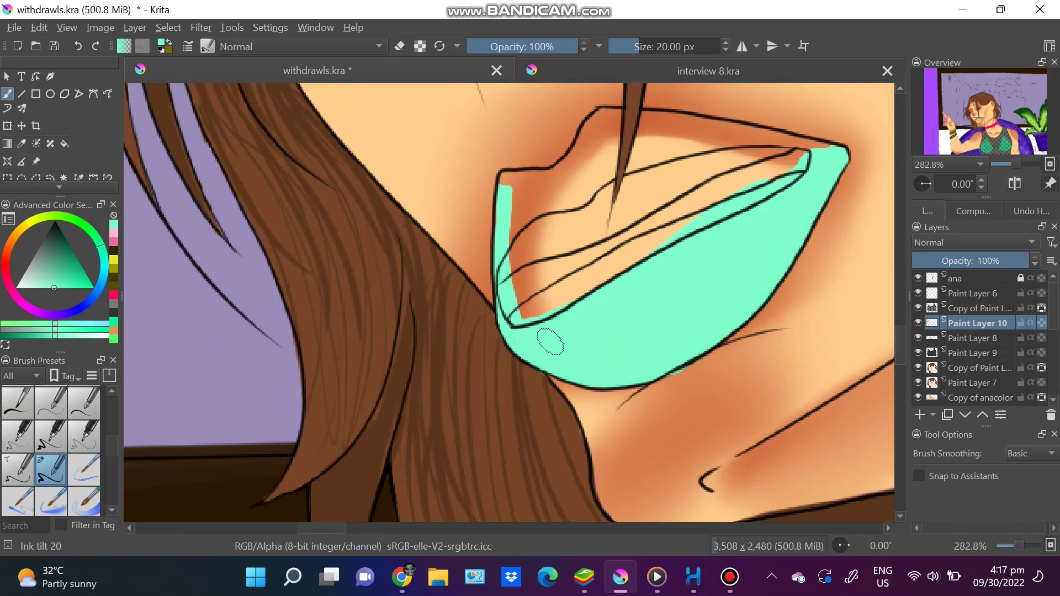
pyautogui.moveTo(546, 173)
pyautogui.mouseDown()
pyautogui.moveTo(618, 116)
pyautogui.moveTo(596, 135)
pyautogui.moveTo(632, 181)
pyautogui.mouseUp()
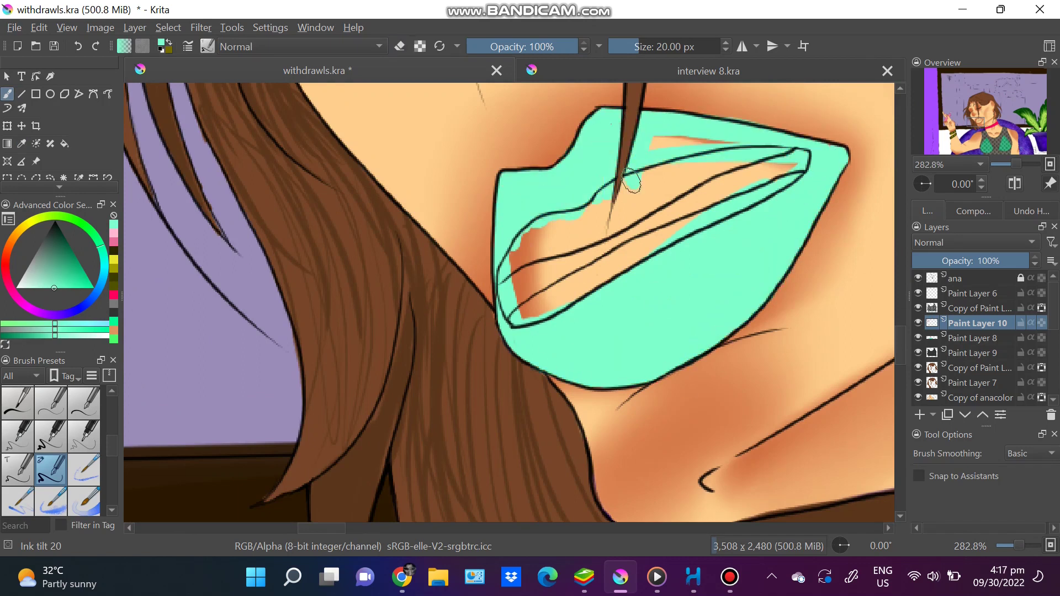
# - Colour the inside of the open mouth with white teeth, a black gap and a light pink strip
pyautogui.moveTo(515, 278)
pyautogui.mouseDown()
pyautogui.moveTo(505, 301)
pyautogui.moveTo(552, 264)
pyautogui.mouseUp()
pyautogui.moveTo(607, 260); pyautogui.dragTo(665, 235)
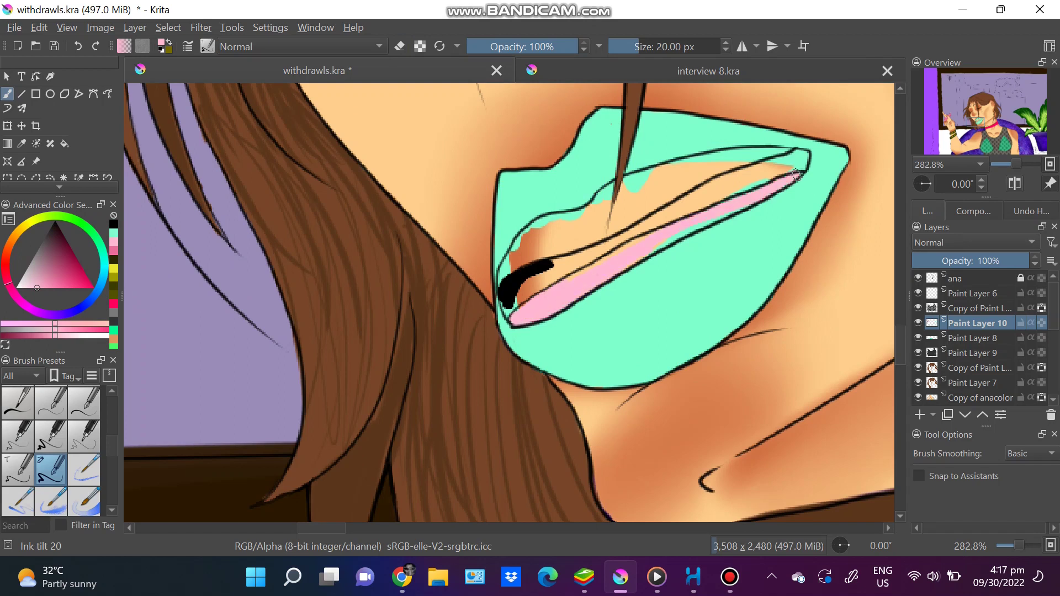
pyautogui.click(15, 288)
pyautogui.moveTo(596, 204)
pyautogui.mouseDown()
pyautogui.moveTo(558, 242)
pyautogui.moveTo(607, 227)
pyautogui.moveTo(690, 165)
pyautogui.moveTo(780, 151)
pyautogui.mouseUp()
pyautogui.press('/')
pyautogui.press('d')
pyautogui.moveTo(552, 264)
pyautogui.mouseDown()
pyautogui.moveTo(505, 298)
pyautogui.moveTo(717, 182)
pyautogui.moveTo(643, 232)
pyautogui.moveTo(795, 160)
pyautogui.mouseUp()
# - Shade the edges of the lower and upper lips with a darker mint green
pyautogui.keyDown('ctrl'); pyautogui.click(717, 248); pyautogui.keyUp('ctrl')
pyautogui.moveTo(806, 204)
pyautogui.mouseDown()
pyautogui.moveTo(690, 343)
pyautogui.moveTo(610, 382)
pyautogui.mouseUp()
pyautogui.moveTo(574, 143)
pyautogui.mouseDown()
pyautogui.moveTo(601, 119)
pyautogui.moveTo(761, 130)
pyautogui.mouseUp()
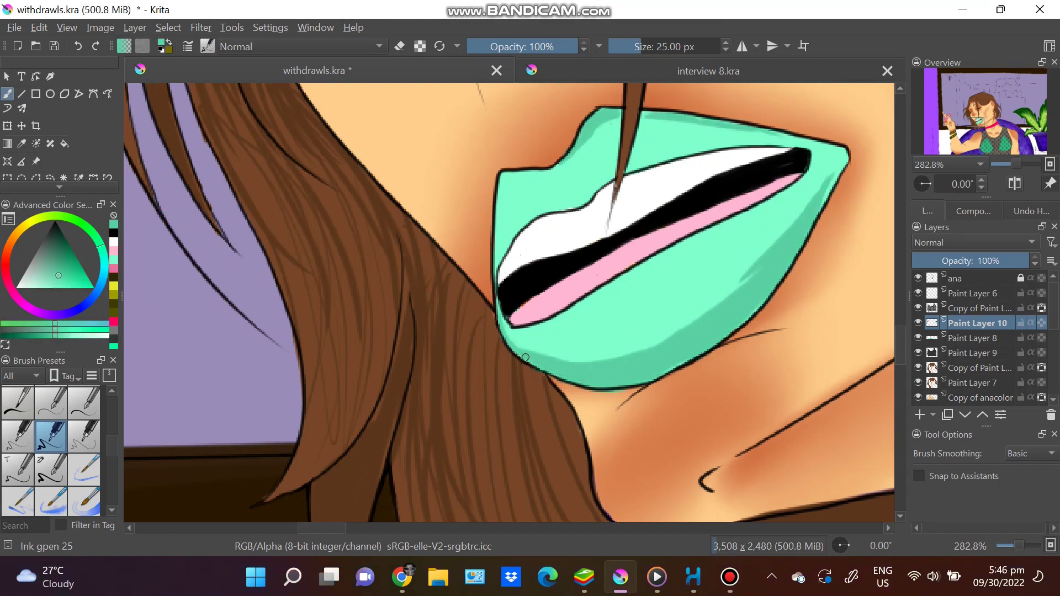
# - Blend the lip shading with the WaterC Flat Decay Tilt brush and add a pale highlight to the upper lip
pyautogui.press('/')
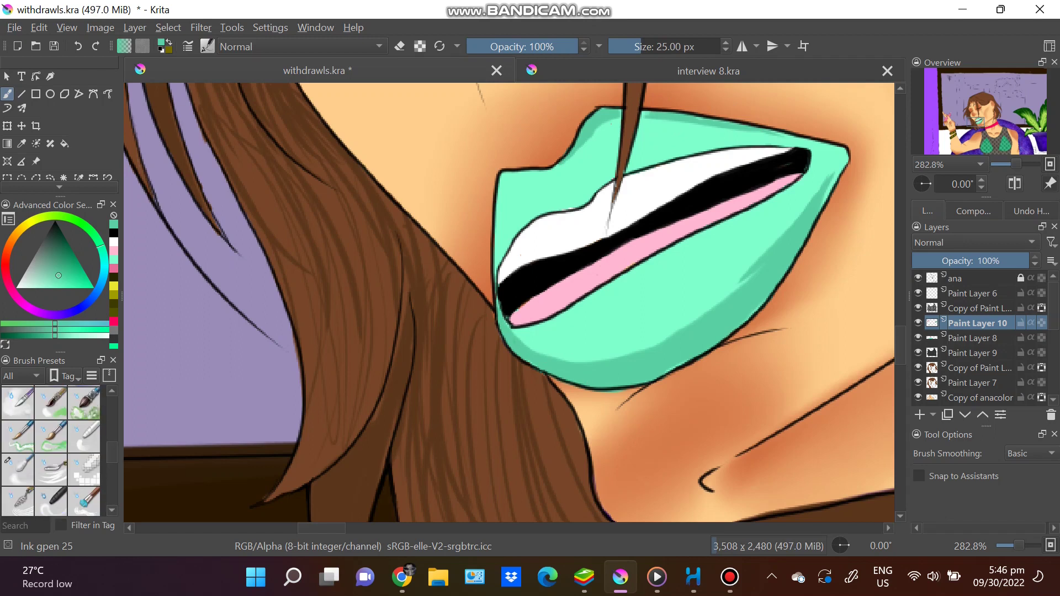
pyautogui.click(18, 436)
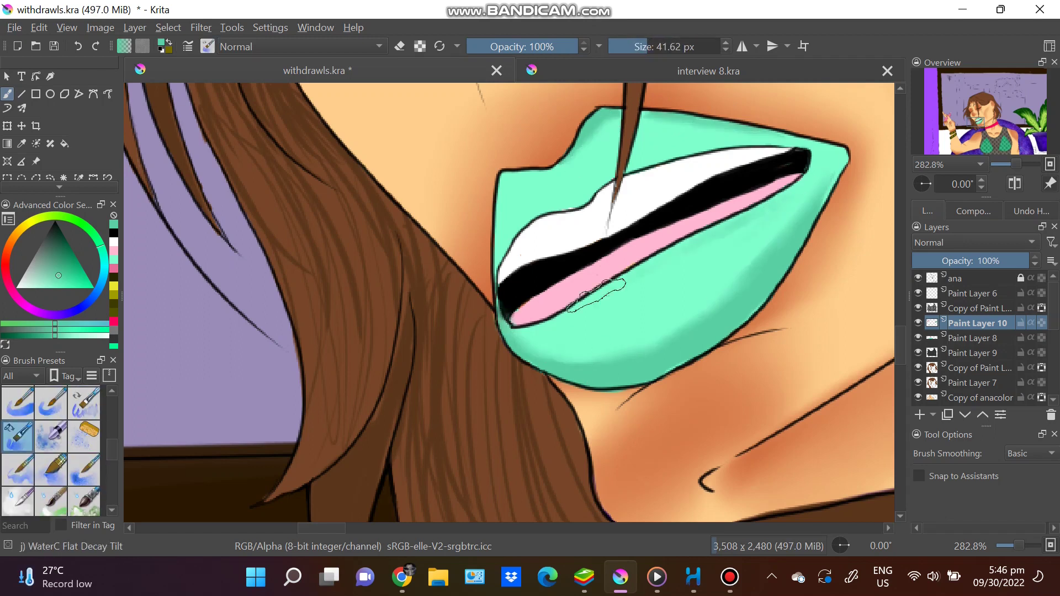
pyautogui.moveTo(690, 259); pyautogui.dragTo(767, 231)
pyautogui.click(37, 287)
pyautogui.moveTo(511, 190); pyautogui.dragTo(563, 182)
pyautogui.press('-')
pyautogui.press('-')
pyautogui.click(18, 488)
pyautogui.click(31, 287)
pyautogui.moveTo(521, 336)
pyautogui.mouseDown()
pyautogui.moveTo(527, 348)
pyautogui.moveTo(784, 325)
pyautogui.moveTo(883, 343)
pyautogui.mouseUp()
pyautogui.hotkey('ctrl', 'z')
# - On a new paint layer, fill the earring and the tear running down the cheek with very pale blue and white
pyautogui.click(52, 488)
pyautogui.press('+')
pyautogui.press('Insert')
pyautogui.click(84, 490)
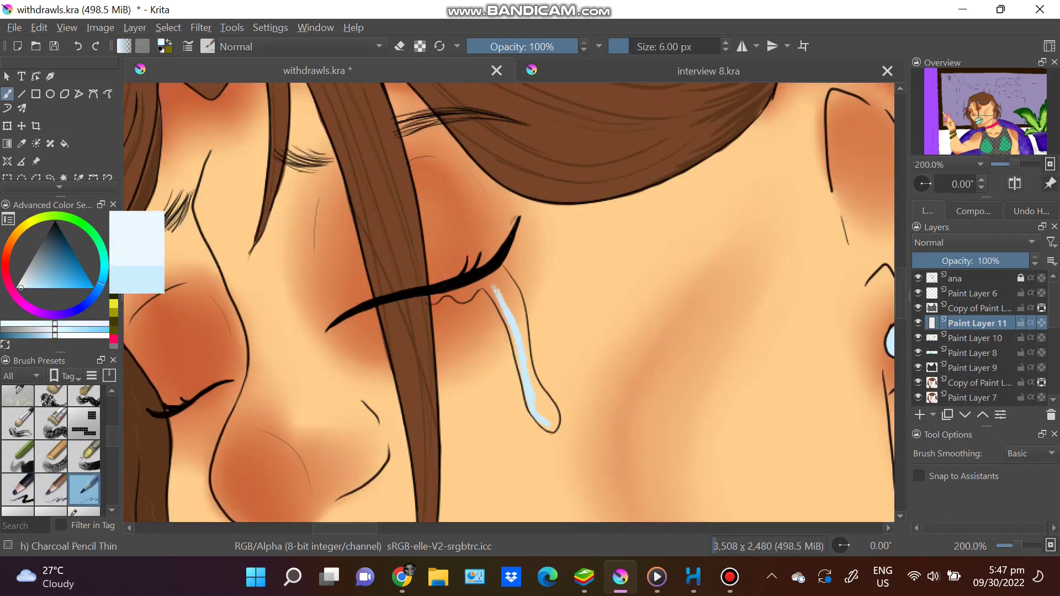
pyautogui.moveTo(494, 289); pyautogui.dragTo(547, 425)
pyautogui.press('/')
pyautogui.moveTo(493, 279); pyautogui.dragTo(516, 348)
pyautogui.press('/')
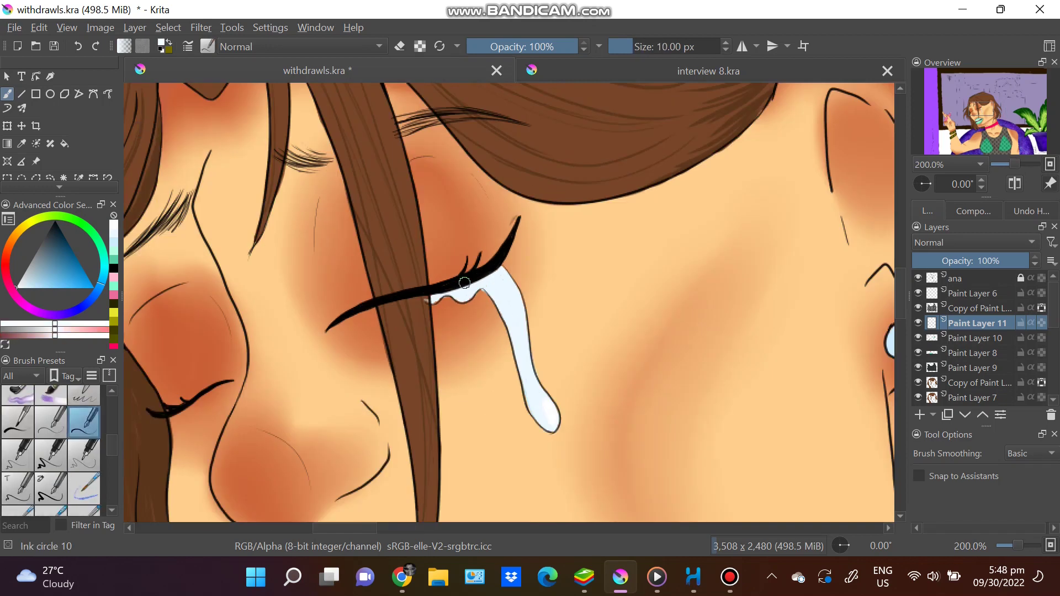
# - Paint the fingernails of the raised hand mint green with the Ink circle 10 brush
pyautogui.scroll(-5, 544, 399)
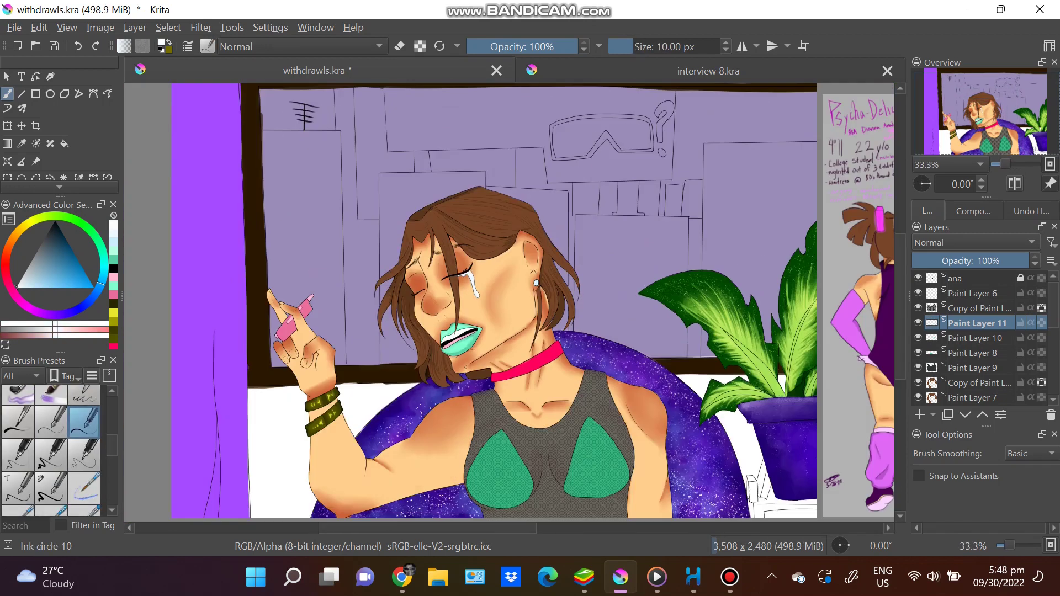
pyautogui.scroll(4, 389, 305)
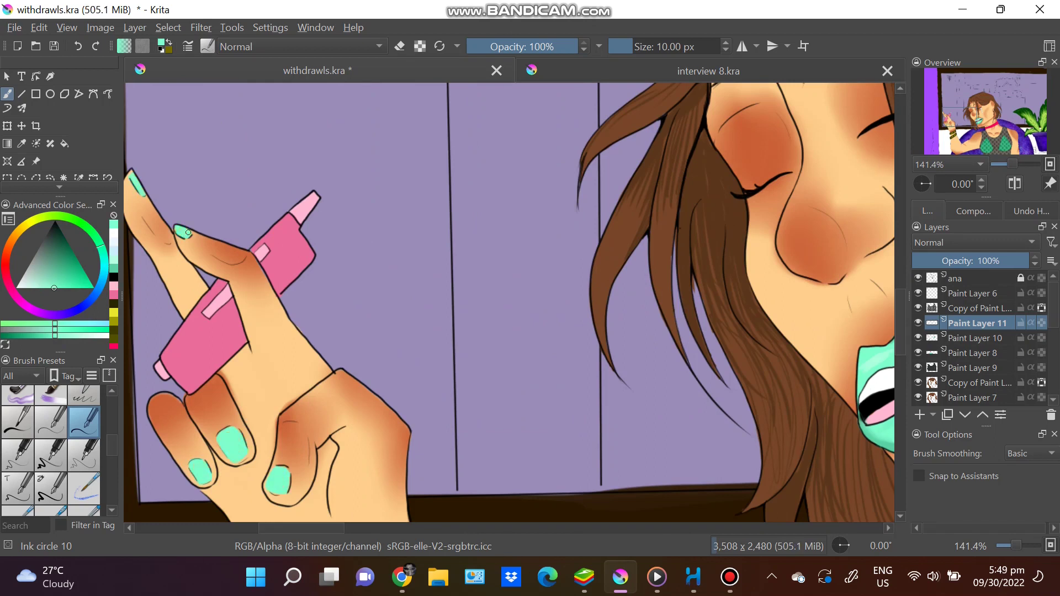
# - Paint the crystals standing beside the plant pot bright magenta on the bgcolor layer with the Ink gpen 25 brush
pyautogui.scroll(-5, 188, 233)
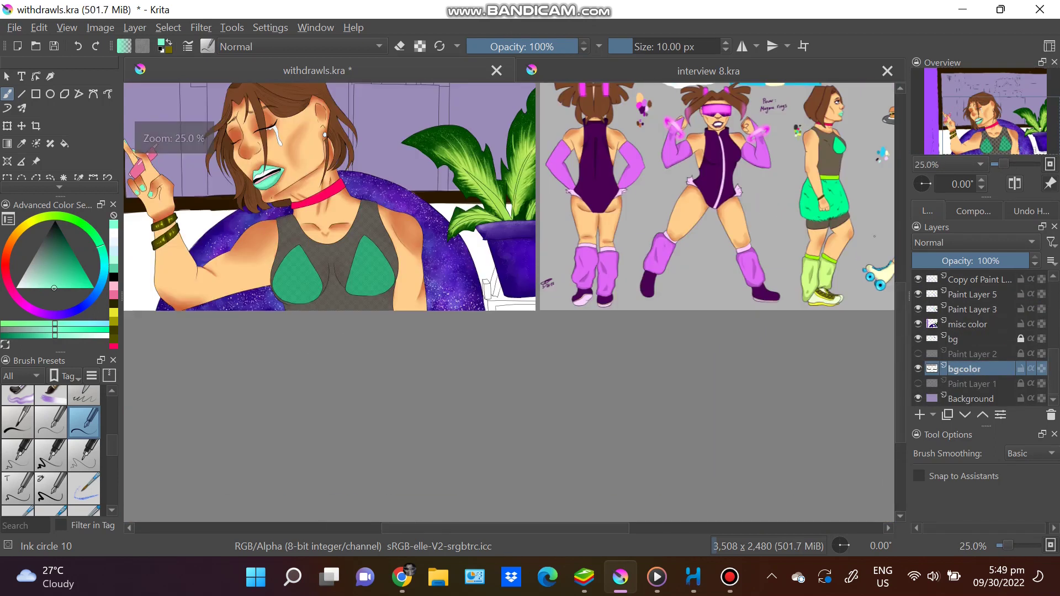
pyautogui.scroll(5, 497, 304)
pyautogui.press('/')
pyautogui.moveTo(423, 243); pyautogui.dragTo(418, 157)
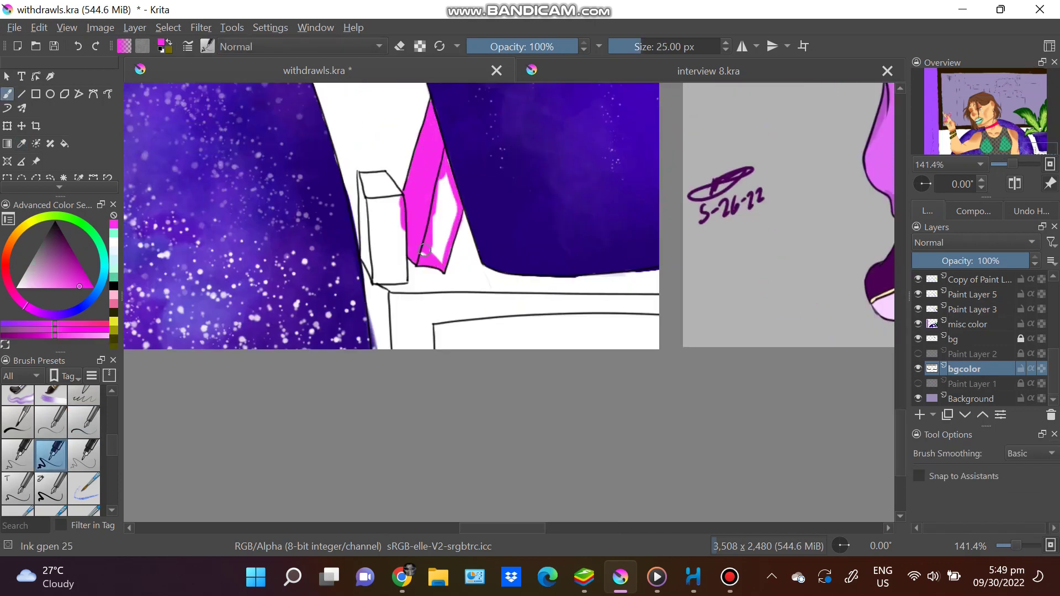
pyautogui.moveTo(365, 218); pyautogui.dragTo(383, 175)
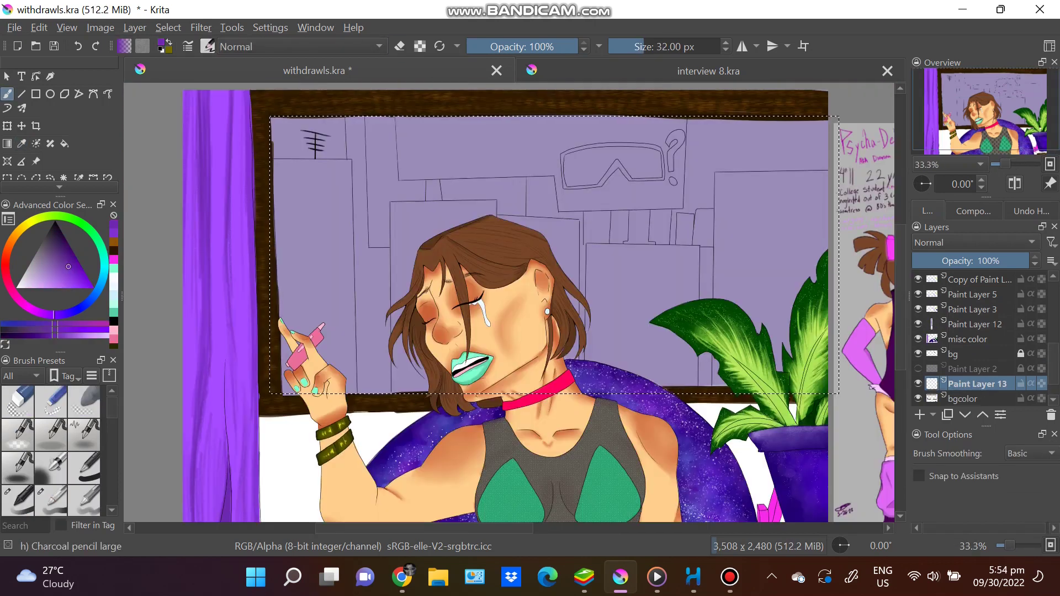
# - Fill the building silhouettes inside the window dark grey on Paint Layer 13 with the Basic-3 Flow brush
pyautogui.press('/')
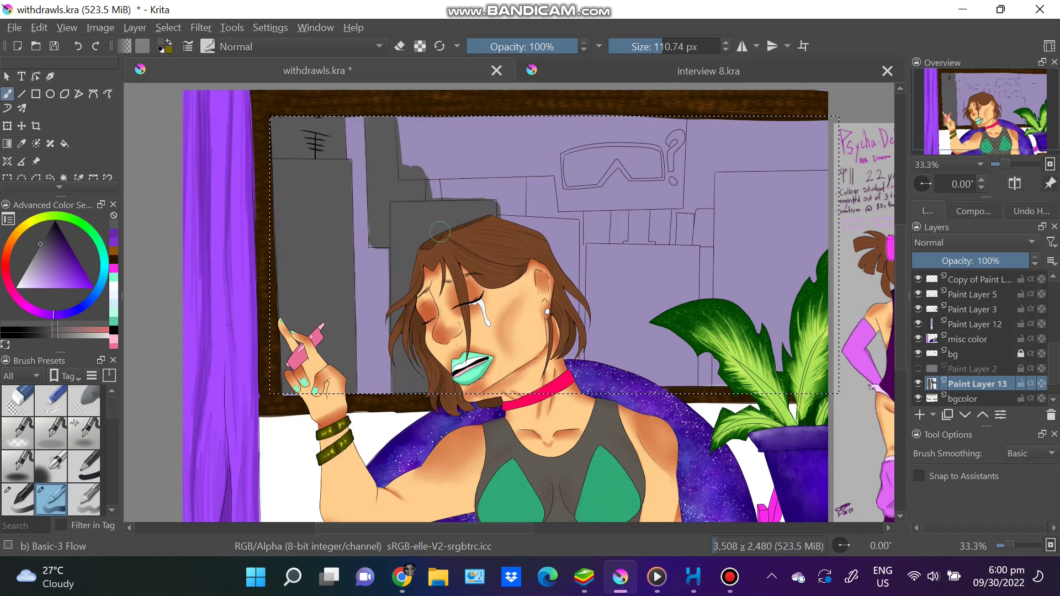
pyautogui.press('[')
pyautogui.press('[')
pyautogui.press('[')
pyautogui.press('[')
pyautogui.press('[')
pyautogui.moveTo(461, 226); pyautogui.dragTo(578, 228)
pyautogui.press('e')
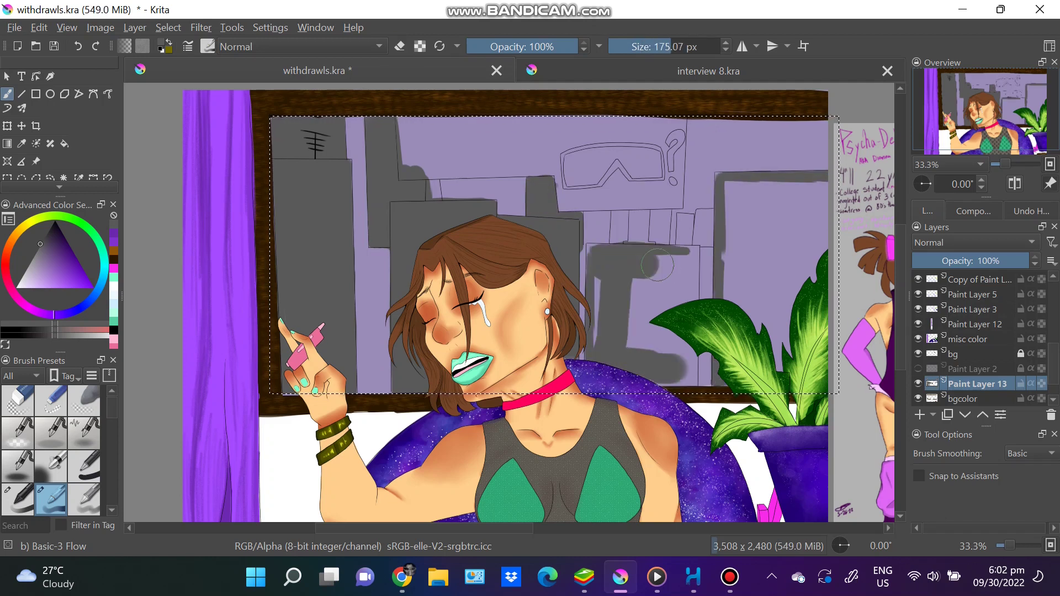
pyautogui.press('/')
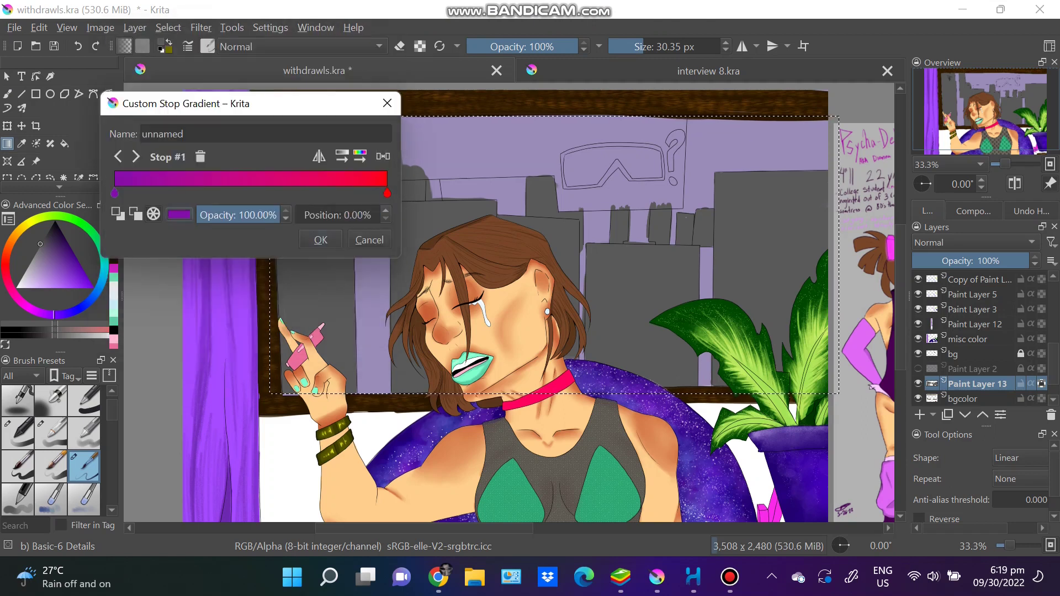
# - On a new layer, draw thick black horizontal bands across the window with the Line tool and the Basic-6 Details brush
pyautogui.press('Return')
pyautogui.hotkey('ctrl', 'j')
pyautogui.press('v')
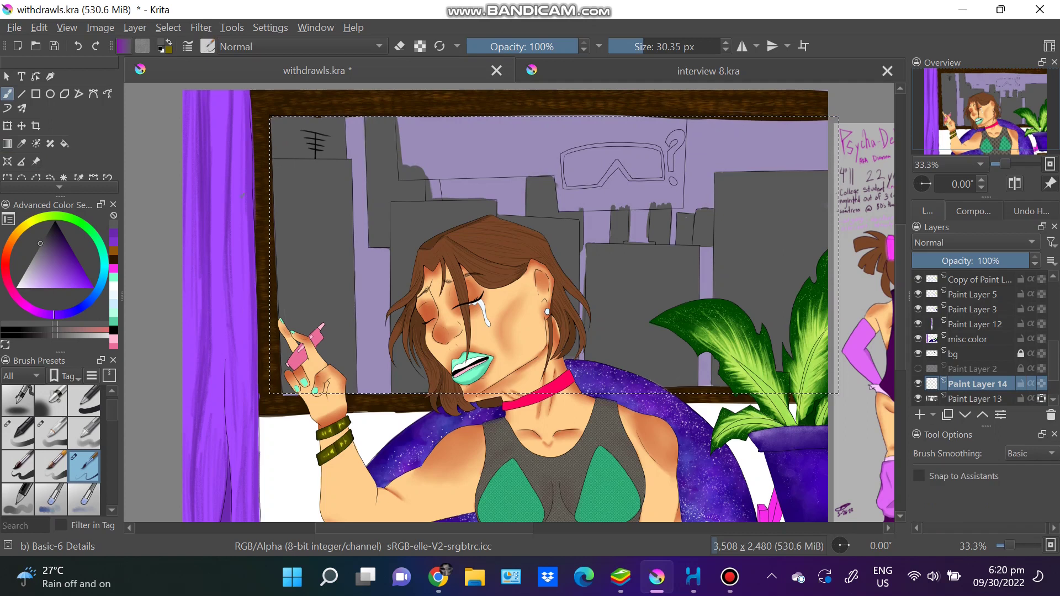
pyautogui.press('d')
pyautogui.moveTo(285, 193); pyautogui.dragTo(271, 197)
pyautogui.moveTo(804, 193); pyautogui.dragTo(806, 194)
pyautogui.moveTo(273, 147); pyautogui.dragTo(812, 147)
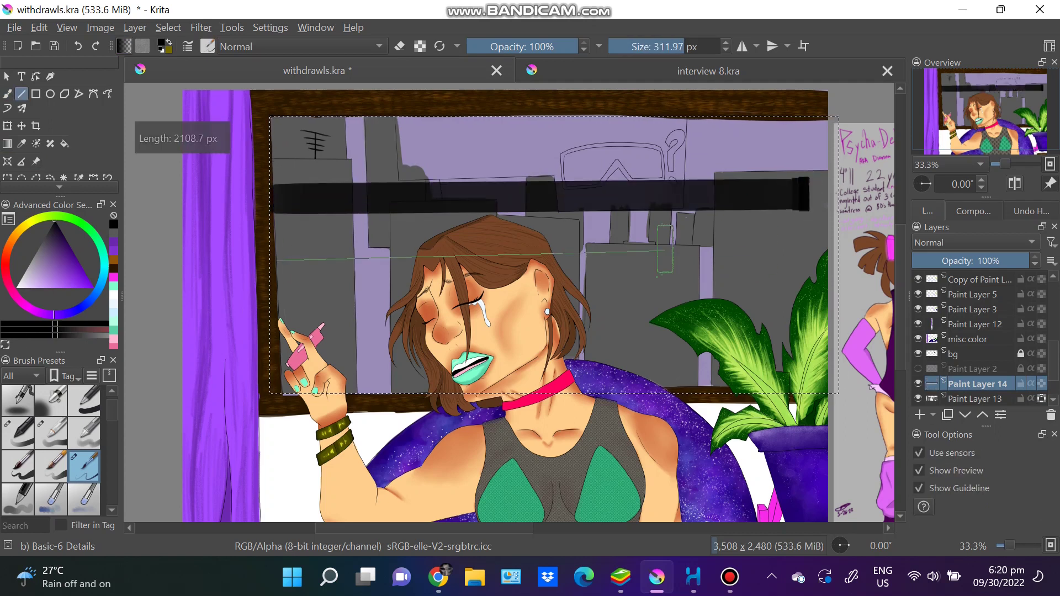
pyautogui.moveTo(276, 254); pyautogui.dragTo(803, 254)
pyautogui.moveTo(280, 315); pyautogui.dragTo(801, 315)
# - Duplicate the black bands layer as a backup and set Paint Layer 14 to Darken blending
pyautogui.hotkey('ctrl', 'j')
pyautogui.click(972, 242)
pyautogui.click(938, 181)
# - Erase evenly spaced thin vertical lines through the black bands with the 15 px Eraser hard brush, forming building windows
pyautogui.press('e')
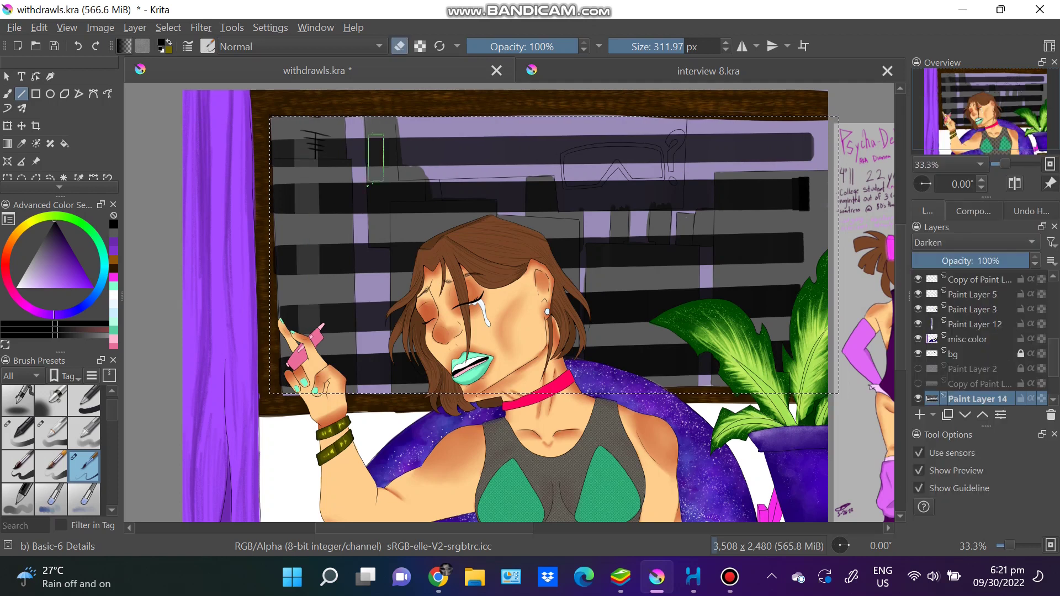
pyautogui.press('/')
pyautogui.press('.')
pyautogui.press('.')
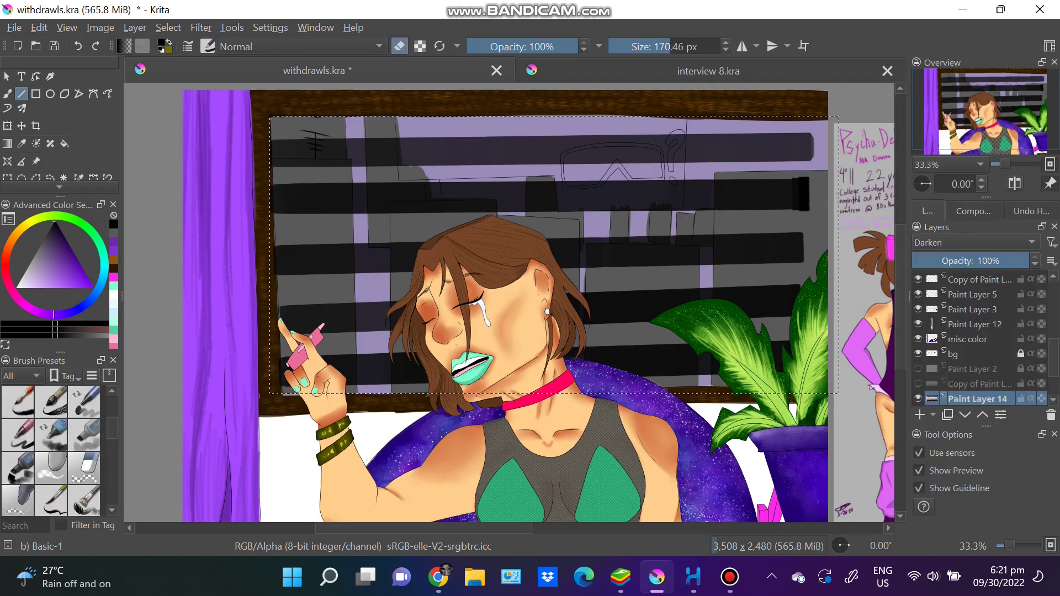
pyautogui.moveTo(375, 132); pyautogui.dragTo(376, 385)
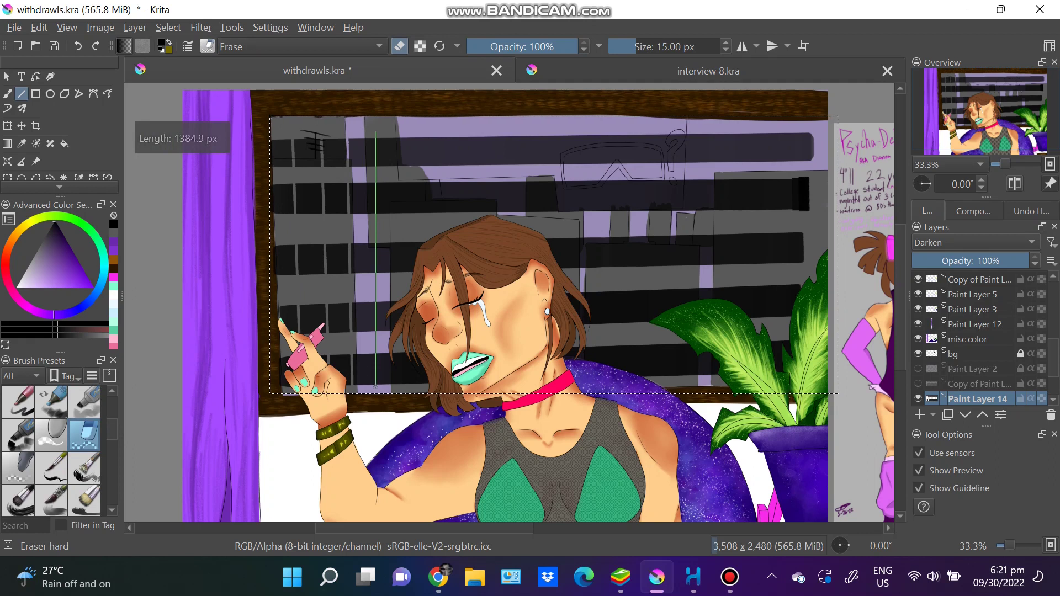
pyautogui.moveTo(511, 141); pyautogui.dragTo(511, 131)
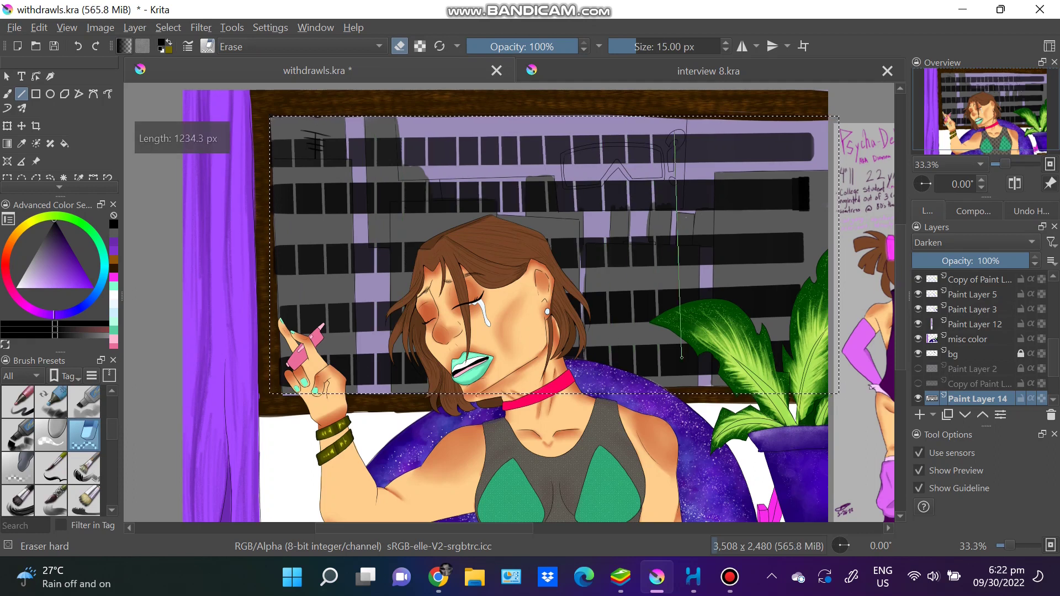
# - Transform the window grid on Paint Layer 14, resizing and repositioning it over the grey buildings
pyautogui.click(977, 383)
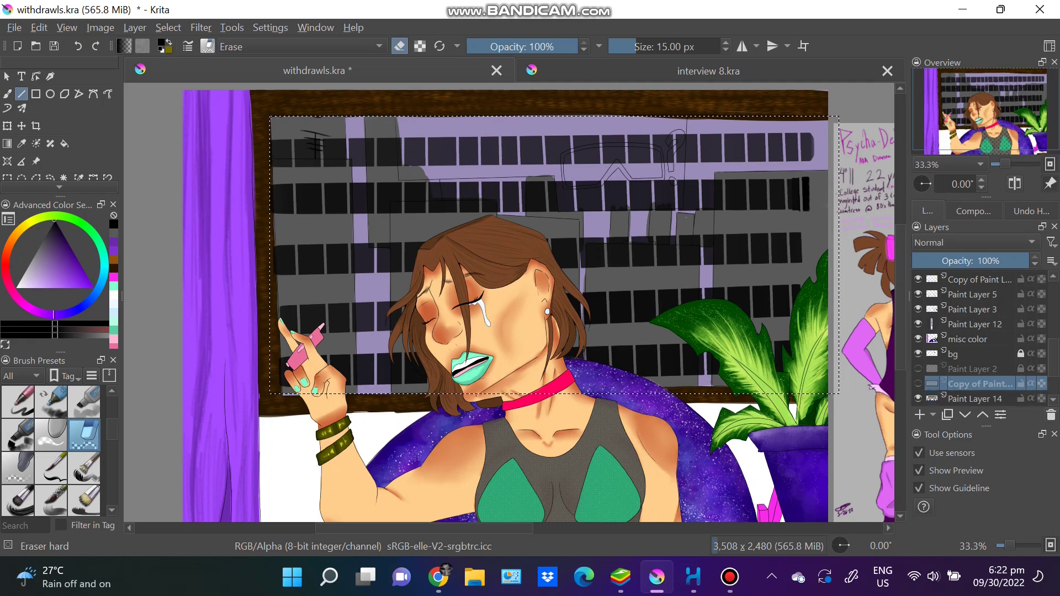
pyautogui.scroll(-1, 977, 337)
pyautogui.click(918, 335)
pyautogui.click(977, 350)
pyautogui.hotkey('ctrl', 't')
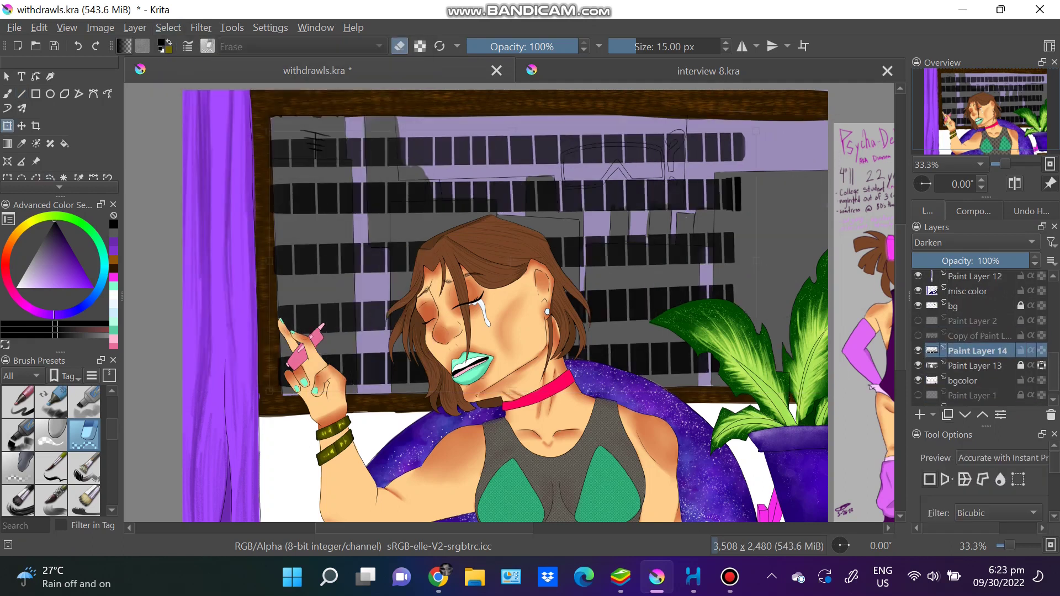
pyautogui.moveTo(565, 260); pyautogui.dragTo(595, 276)
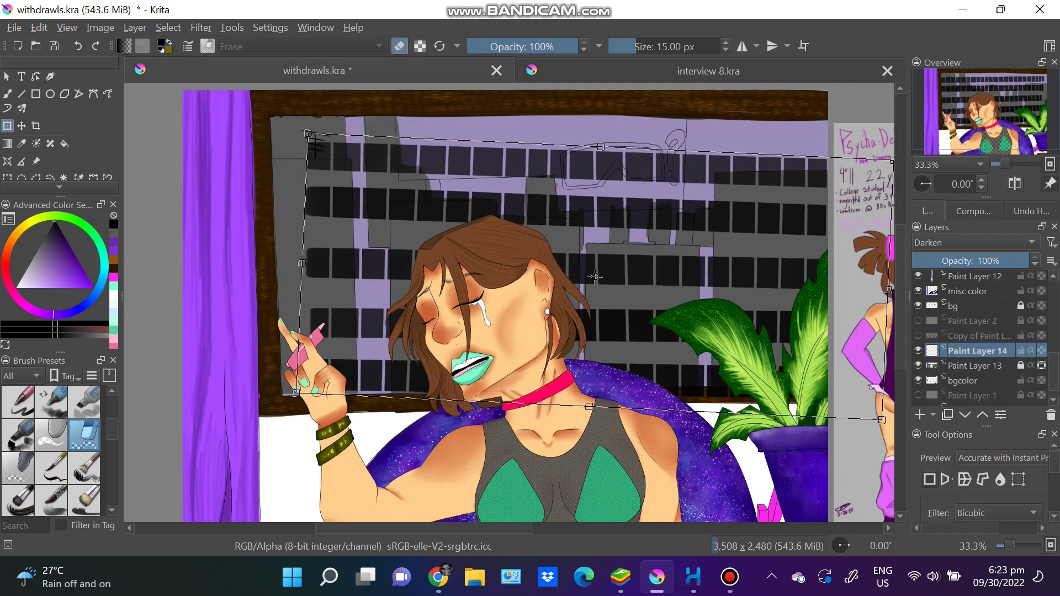
pyautogui.press('Return')
# - Erase the windows sticking out above the buildings and enclose the left and middle window grid with a freehand selection
pyautogui.press('b')
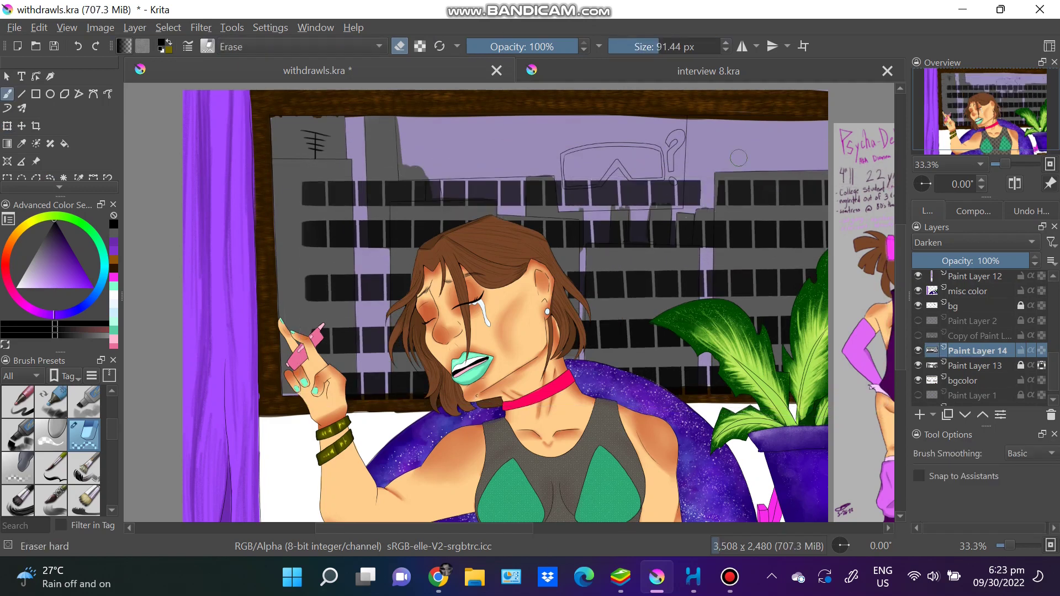
pyautogui.press(',')
pyautogui.hotkey('ctrl', 't')
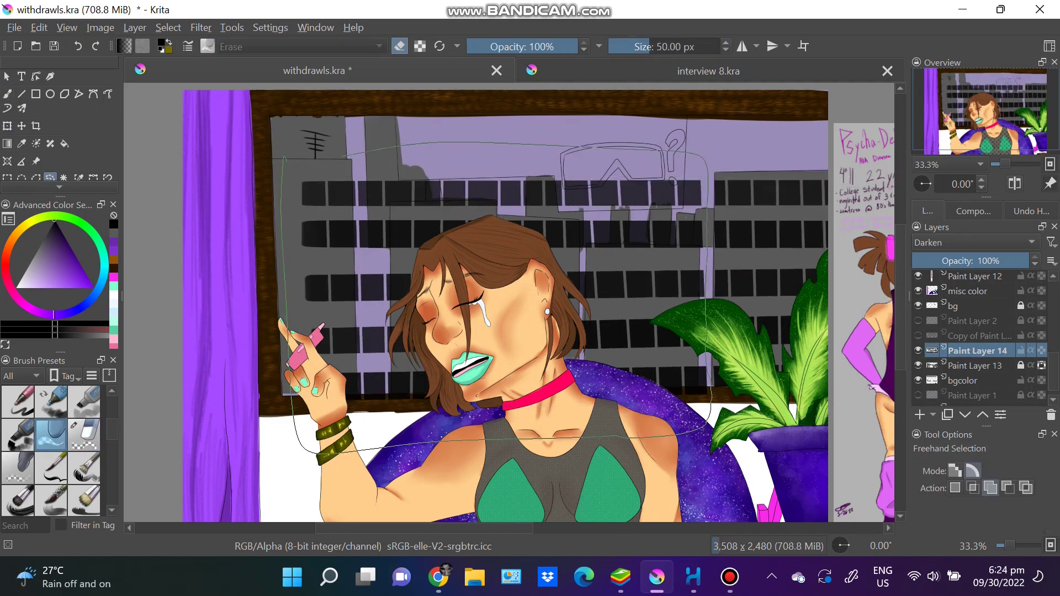
pyautogui.click(50, 177)
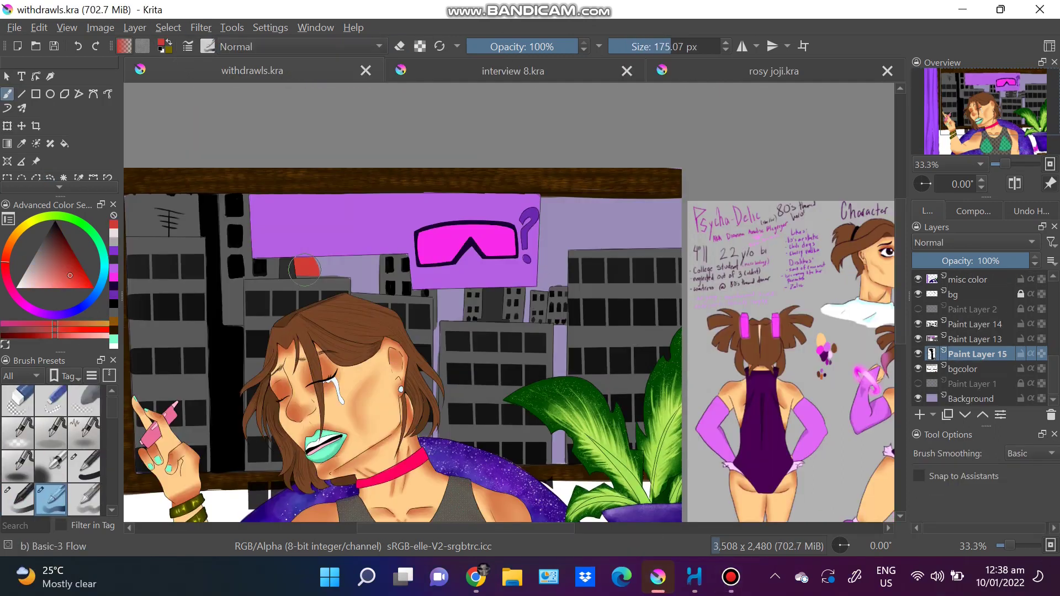
# - Paint the sky around and behind the buildings black on Paint Layer 15 with Basic-3 Flow, lock its transparency and save
pyautogui.moveTo(538, 215); pyautogui.dragTo(558, 348)
pyautogui.moveTo(558, 450)
pyautogui.mouseDown()
pyautogui.moveTo(557, 221)
pyautogui.moveTo(643, 238)
pyautogui.mouseUp()
pyautogui.press('pageup')
pyautogui.press('pageup')
pyautogui.press('e')
pyautogui.press('pagedown')
pyautogui.press('pagedown')
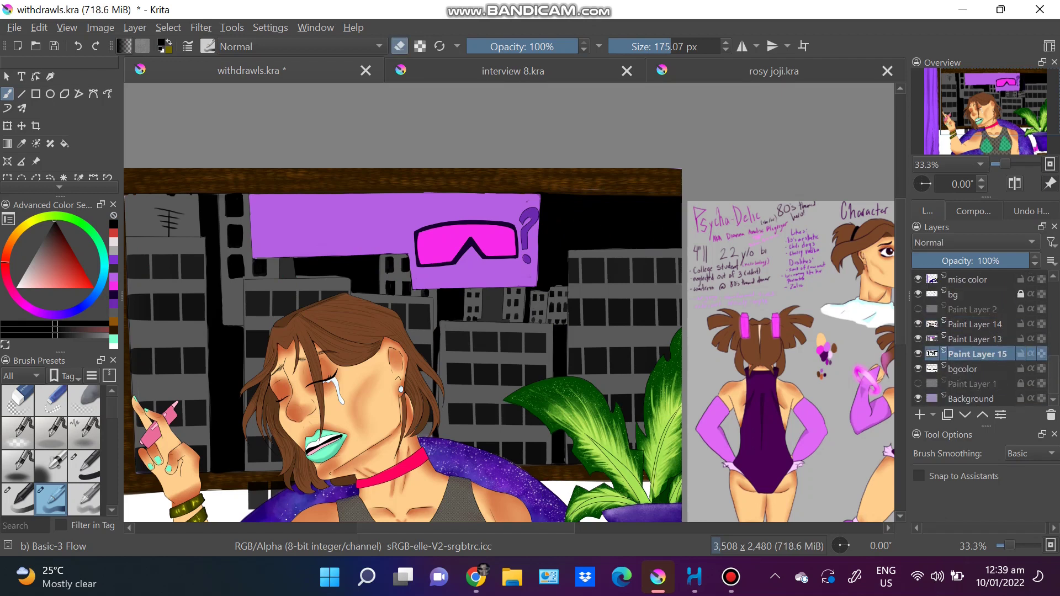
pyautogui.press('e')
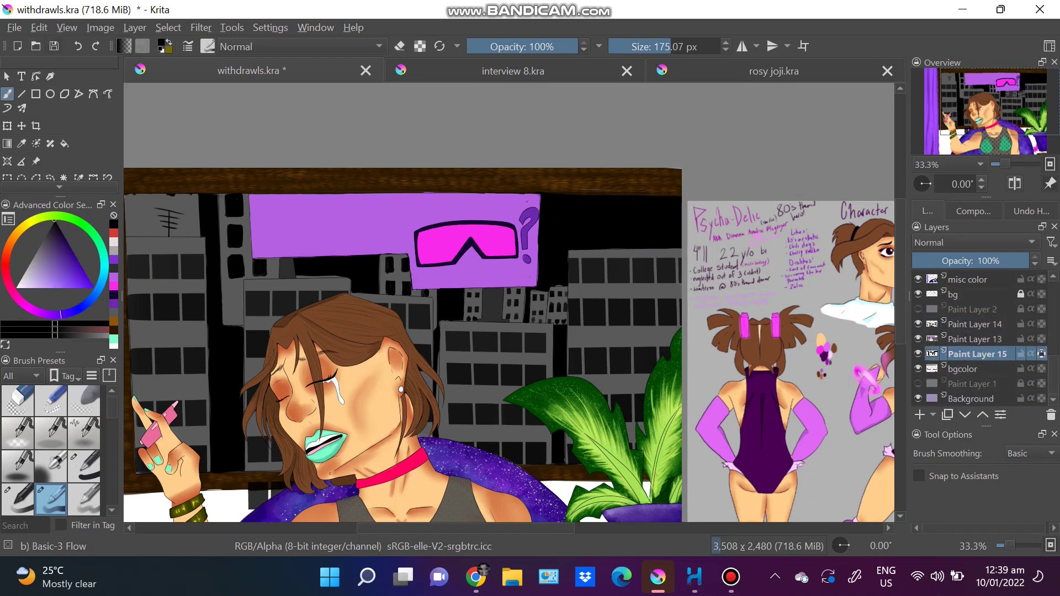
pyautogui.hotkey('ctrl', 's')
# - Try repainting the black sky between the buildings dark blue
pyautogui.click(68, 313)
pyautogui.click(76, 258)
pyautogui.moveTo(217, 196); pyautogui.dragTo(228, 469)
pyautogui.moveTo(237, 328); pyautogui.dragTo(239, 464)
pyautogui.moveTo(438, 381)
pyautogui.mouseDown()
pyautogui.moveTo(437, 304)
pyautogui.moveTo(301, 265)
pyautogui.mouseUp()
# - Try brushing a violet glow onto the sky on a new layer with FX explode, then undo it and delete the layer
pyautogui.press('Insert')
pyautogui.moveTo(546, 279)
pyautogui.mouseDown()
pyautogui.moveTo(662, 188)
pyautogui.moveTo(607, 231)
pyautogui.mouseUp()
pyautogui.scroll(-3, 51, 450)
pyautogui.press('F6')
pyautogui.scroll(1, 307, 198)
pyautogui.click(257, 221)
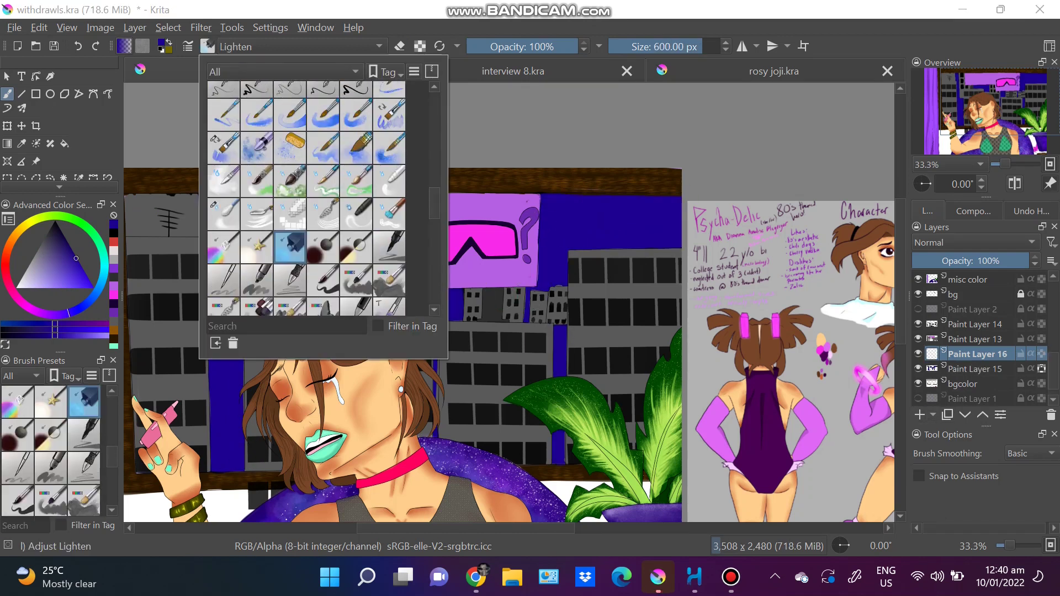
pyautogui.press('F6')
pyautogui.click(257, 220)
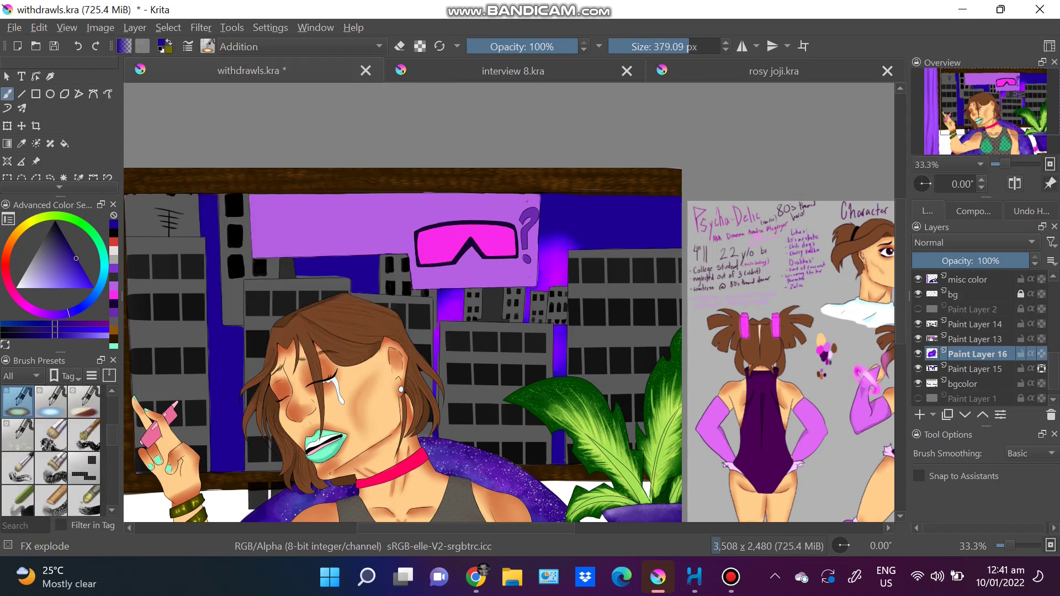
pyautogui.moveTo(554, 265); pyautogui.dragTo(585, 237)
pyautogui.hotkey('ctrl', 'z')
pyautogui.hotkey('shift', 'Delete')
# - Enclose the window view with a freehand selection and add a new paint layer for a gradient
pyautogui.click(50, 177)
pyautogui.hscroll(-3, 508, 345)
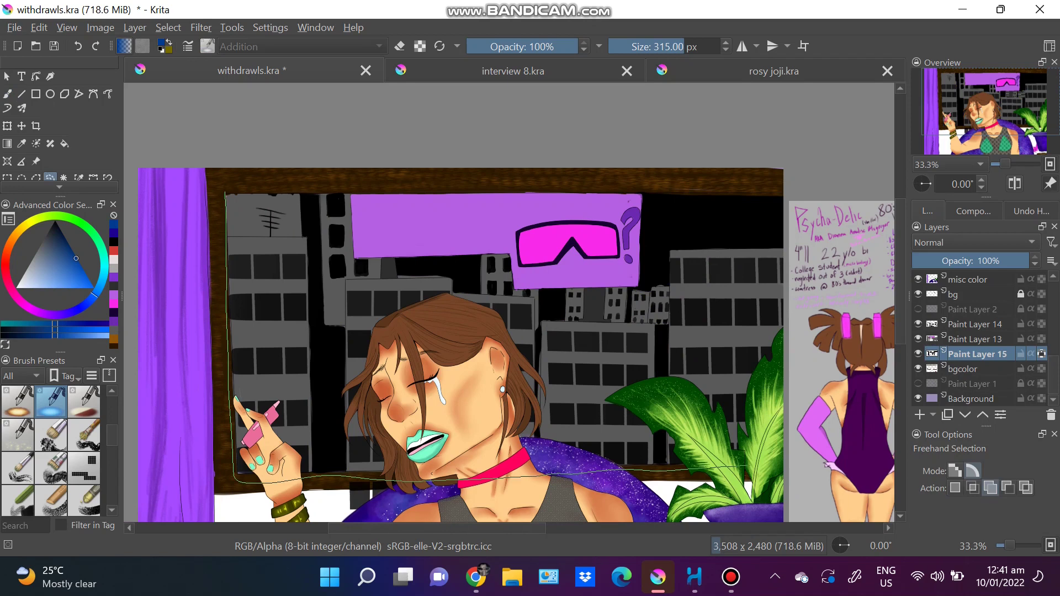
pyautogui.press('Insert')
pyautogui.press('g')
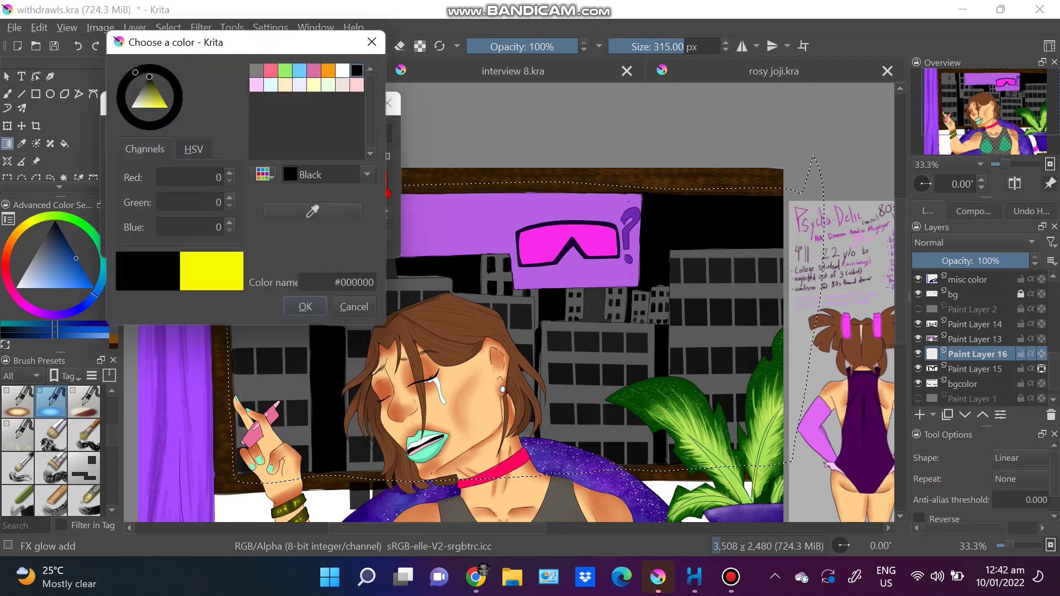
# - Edit the gradient's colour stops and fill the selected sky downward with a gradient from magenta through violet to black
pyautogui.click(124, 47)
pyautogui.click(161, 146)
pyautogui.click(141, 286)
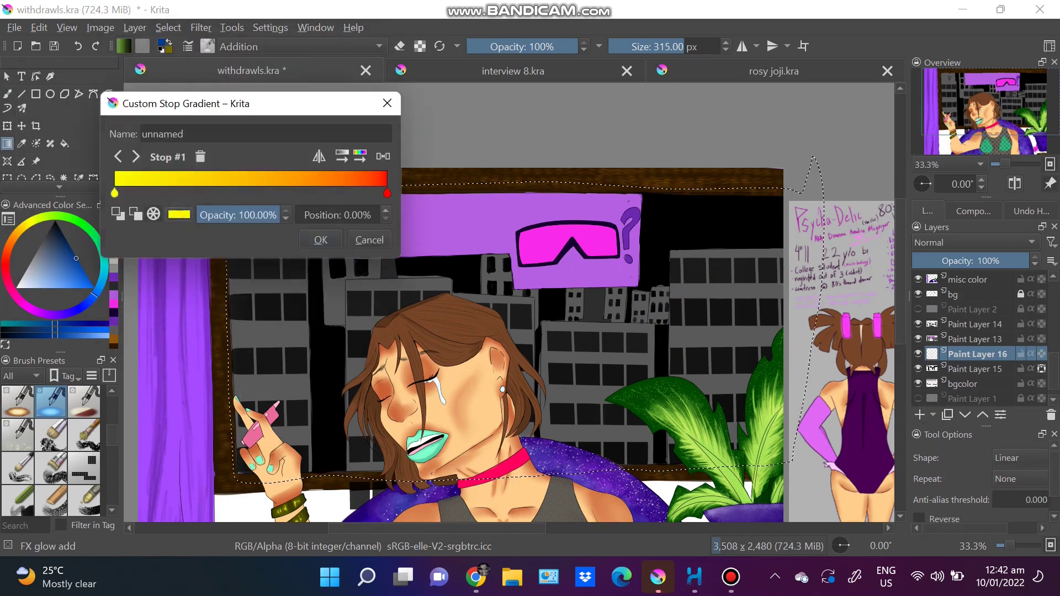
pyautogui.click(321, 239)
pyautogui.click(256, 208)
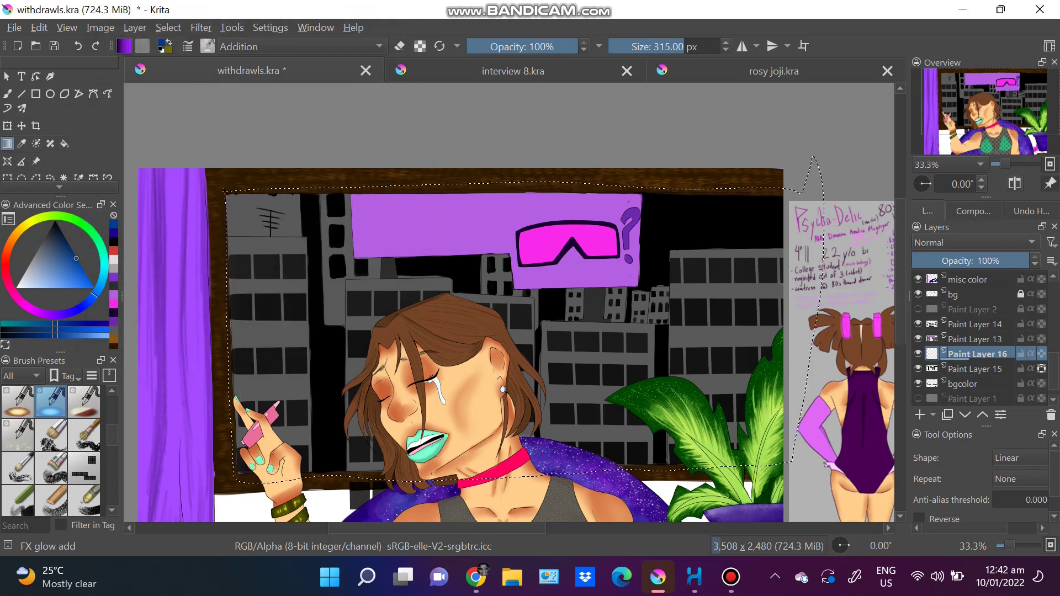
pyautogui.moveTo(265, 188); pyautogui.dragTo(265, 331)
# - Try other gradient colours over the sky, such as violet fading to magenta, and undo them
pyautogui.click(124, 47)
pyautogui.click(161, 165)
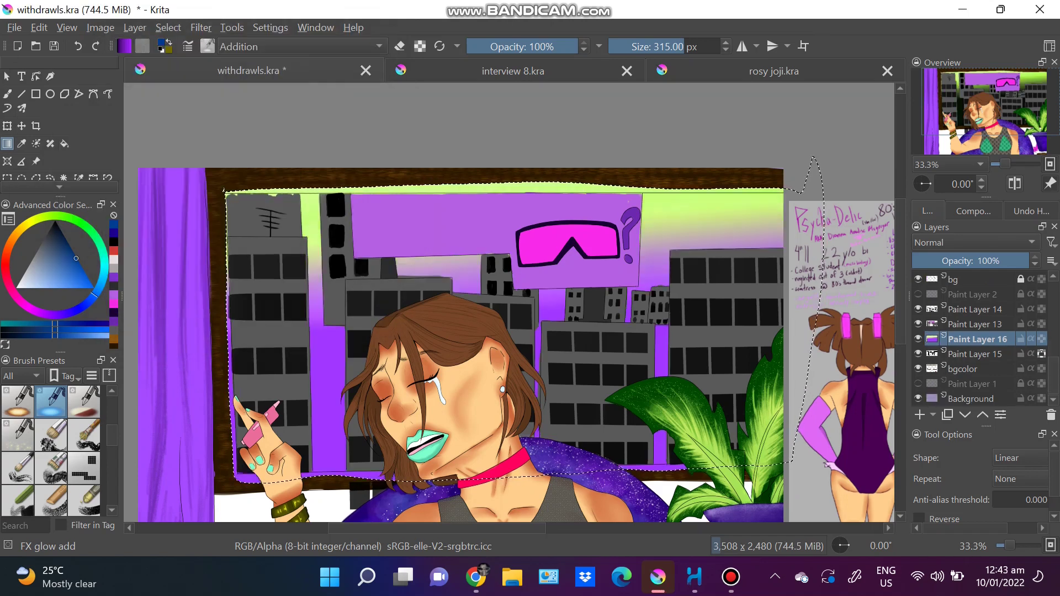
pyautogui.moveTo(265, 188); pyautogui.dragTo(265, 331)
pyautogui.hotkey('ctrl', 'z')
pyautogui.hotkey('ctrl', 'shift', 'z')
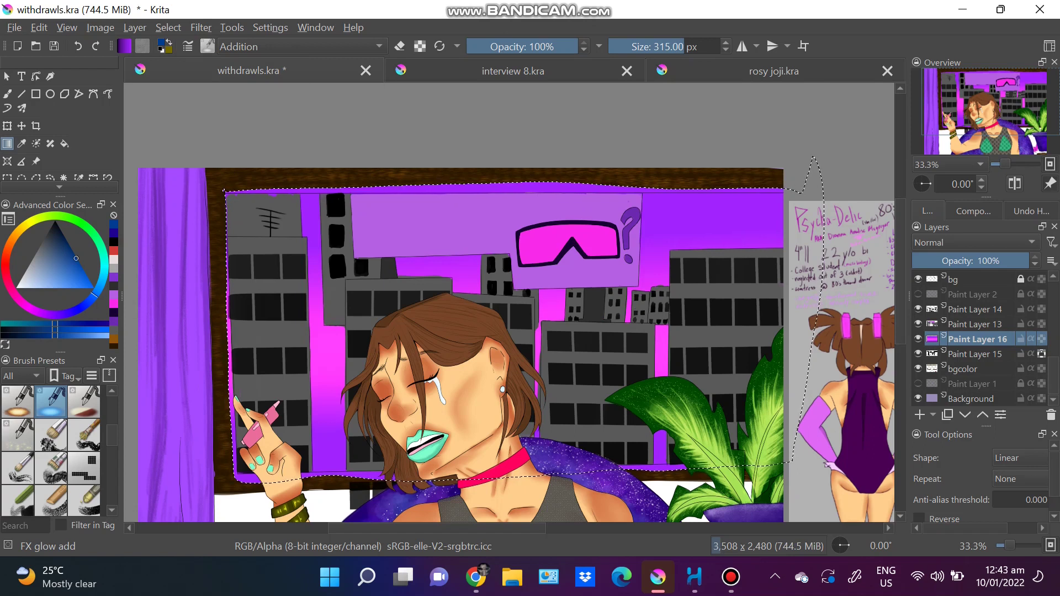
pyautogui.hotkey('ctrl', 'z')
pyautogui.hotkey('ctrl', 'z')
# - Erase the magenta gradient spilling over the window frame with the 50 px Eraser Circle
pyautogui.press('b')
pyautogui.press('e')
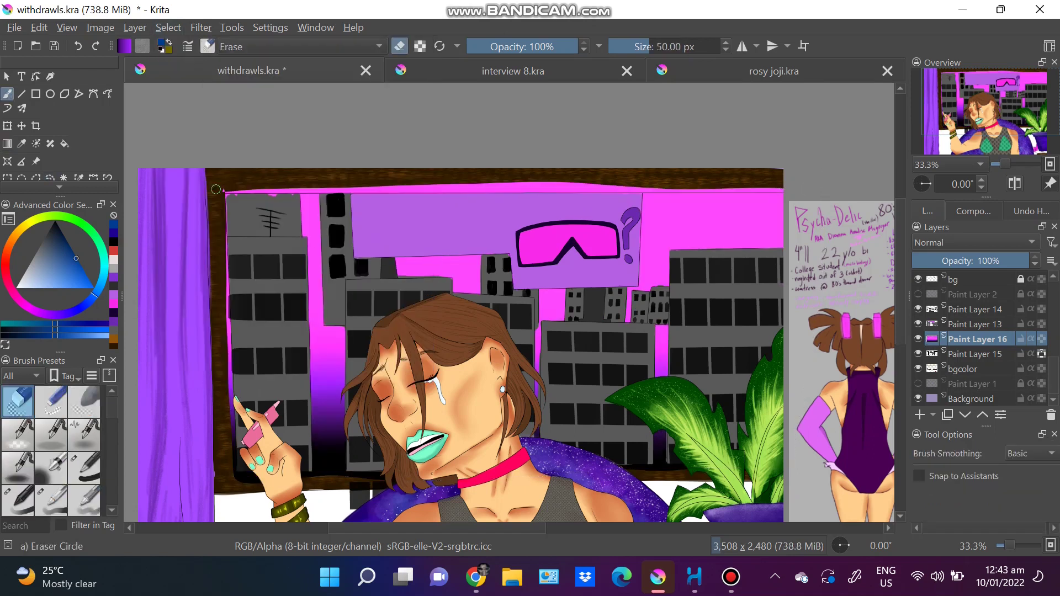
pyautogui.moveTo(373, 188)
pyautogui.mouseDown()
pyautogui.moveTo(776, 190)
pyautogui.moveTo(739, 188)
pyautogui.mouseUp()
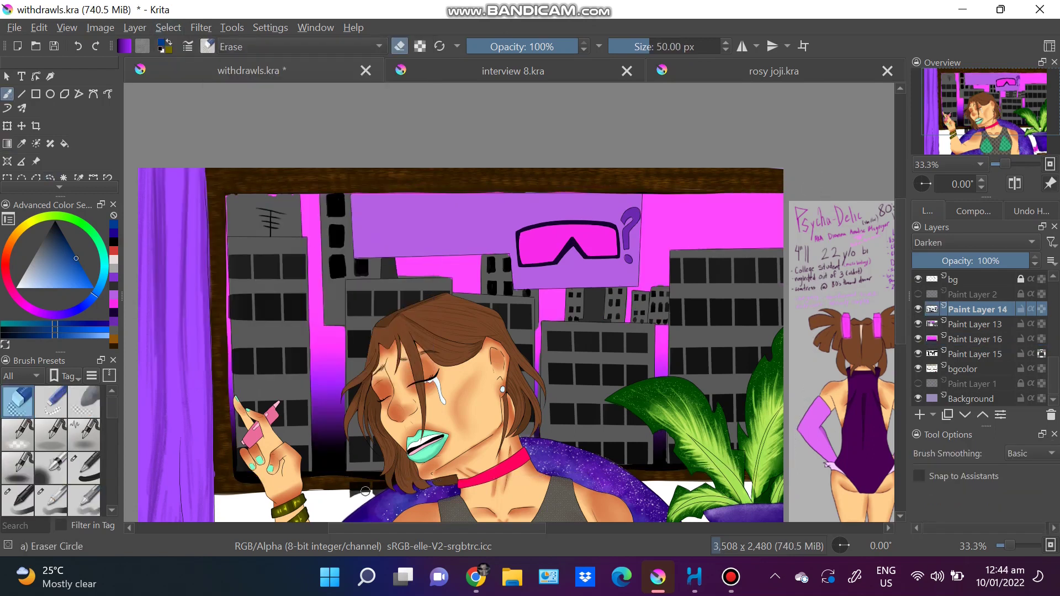
# - Duplicate the sky gradient layer, place the copy above the buildings and set its blending to Multiply
pyautogui.press('Insert')
pyautogui.hotkey('ctrl', 'j')
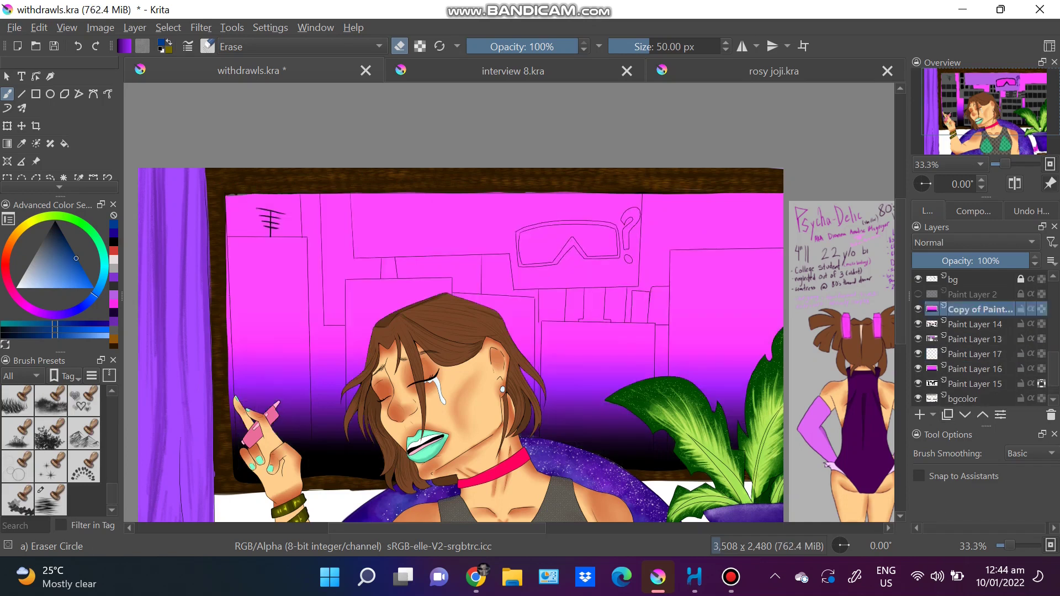
pyautogui.hotkey('alt', 'shift', 'm')
# - Duplicate the building windows layer, Paint Layer 14, with Darken blending
pyautogui.press('pagedown')
pyautogui.hotkey('ctrl', 'j')
pyautogui.hotkey('alt', 'shift', 'k')
# - Move the Paint Layer 14 copy above the gradient copy and paint glowing blue-violet patches in the building windows with the FX explode brush
pyautogui.press('/')
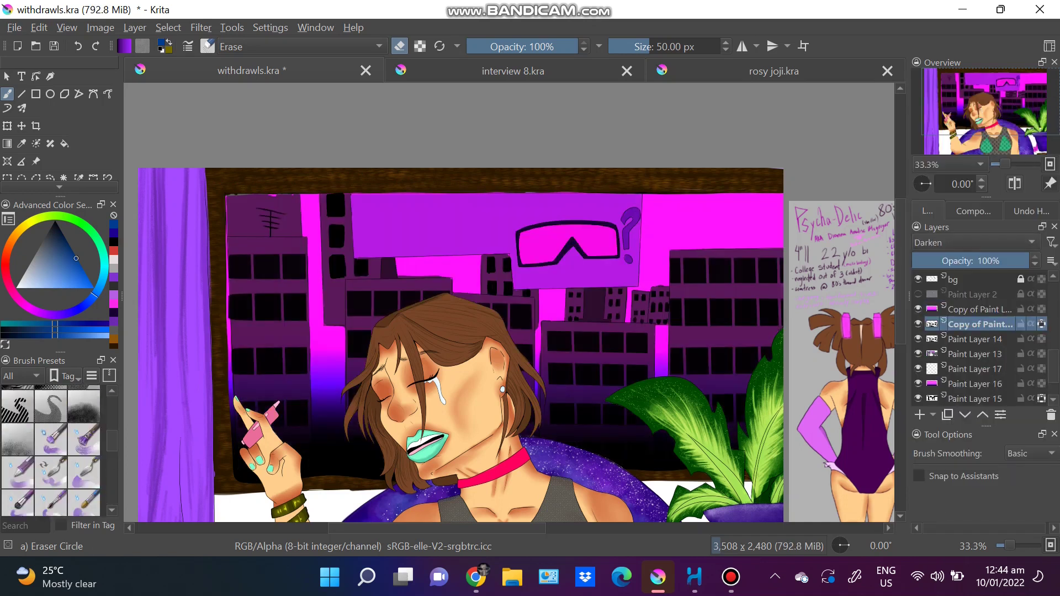
pyautogui.press(',')
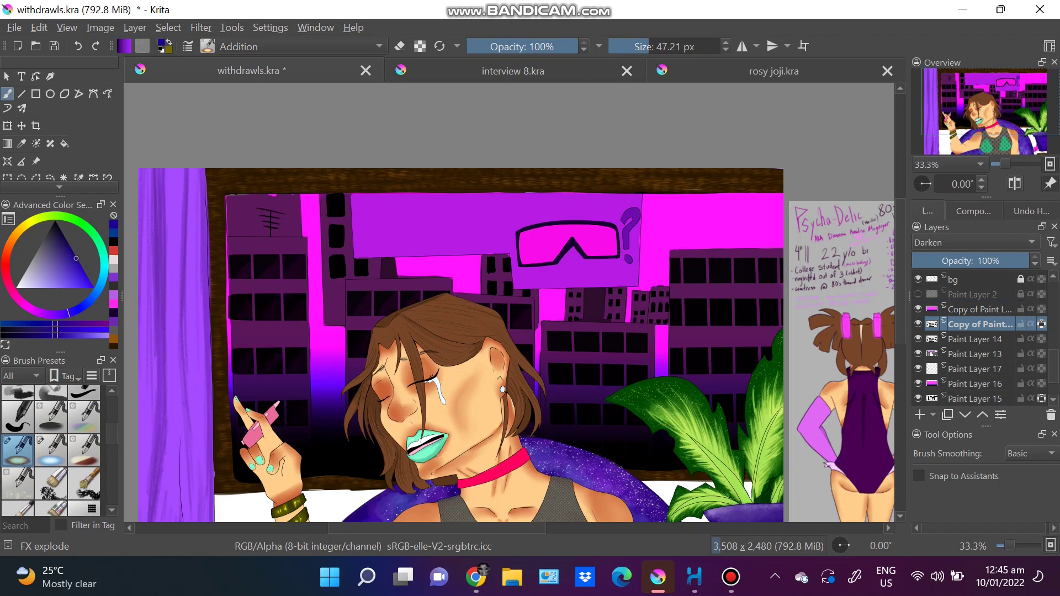
pyautogui.hotkey('ctrl', 'pageup')
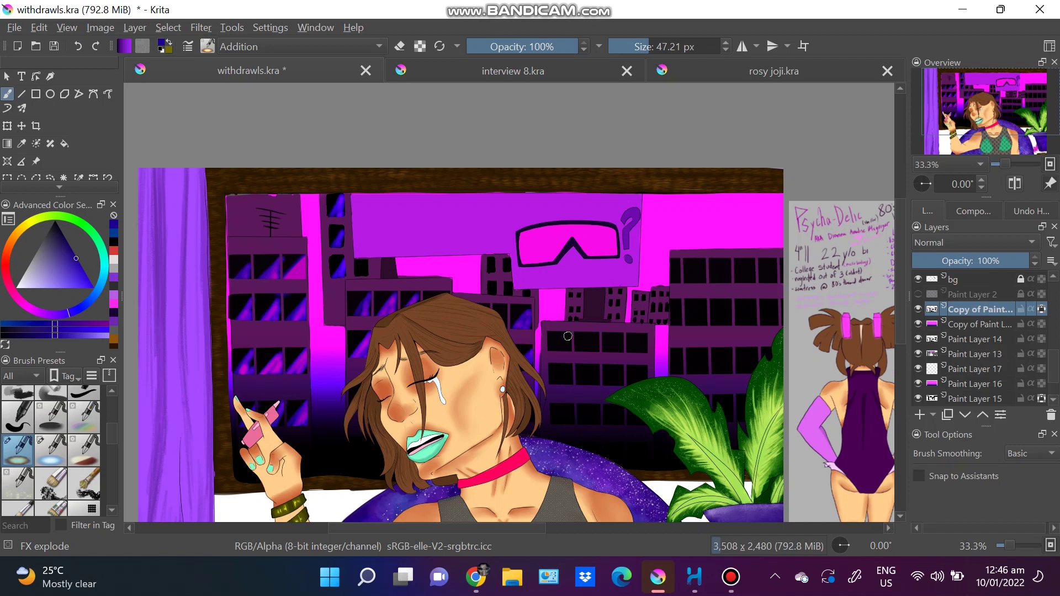
pyautogui.moveTo(596, 340); pyautogui.dragTo(640, 346)
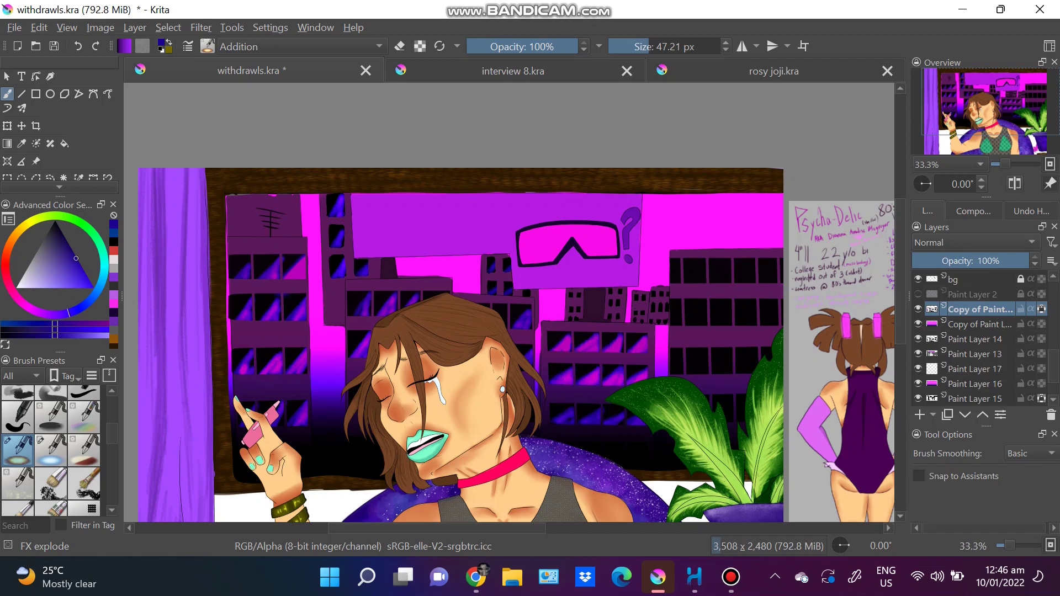
pyautogui.moveTo(744, 285); pyautogui.dragTo(701, 283)
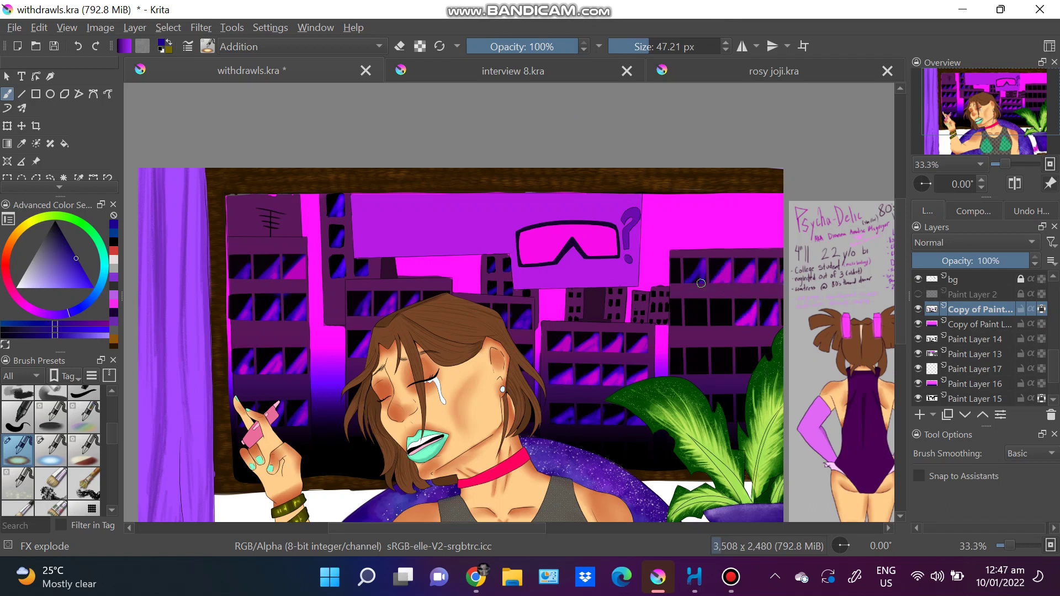
# - Draw thin lighter-blue diagonal reflection lines across the building windows with the 5.22 px Ink pen
pyautogui.scroll(3, 51, 450)
pyautogui.scroll(2, 51, 450)
pyautogui.click(51, 477)
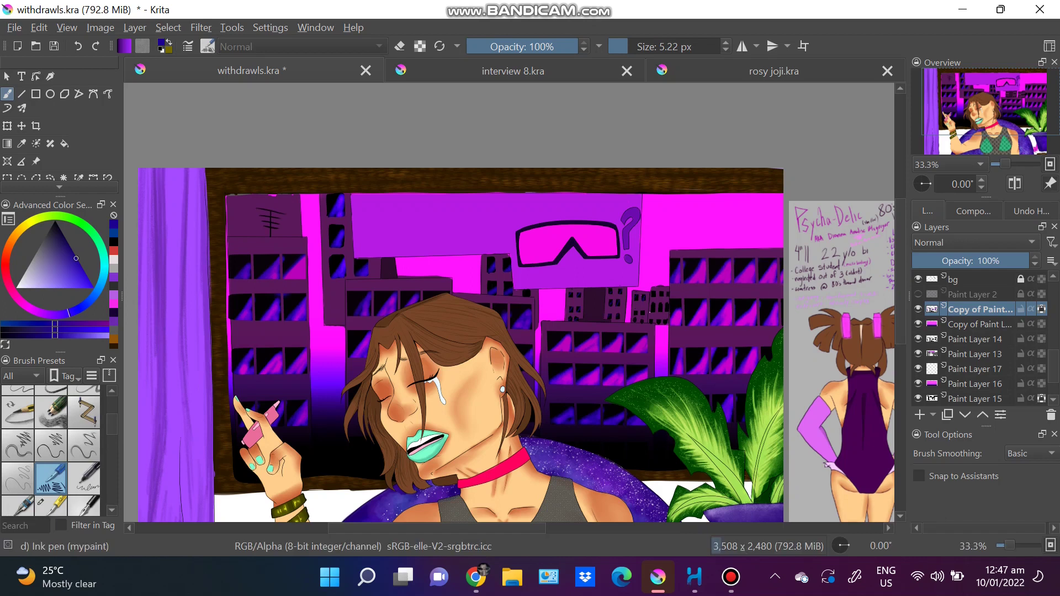
pyautogui.click(66, 275)
pyautogui.moveTo(244, 350); pyautogui.dragTo(235, 363)
pyautogui.moveTo(273, 350); pyautogui.dragTo(259, 363)
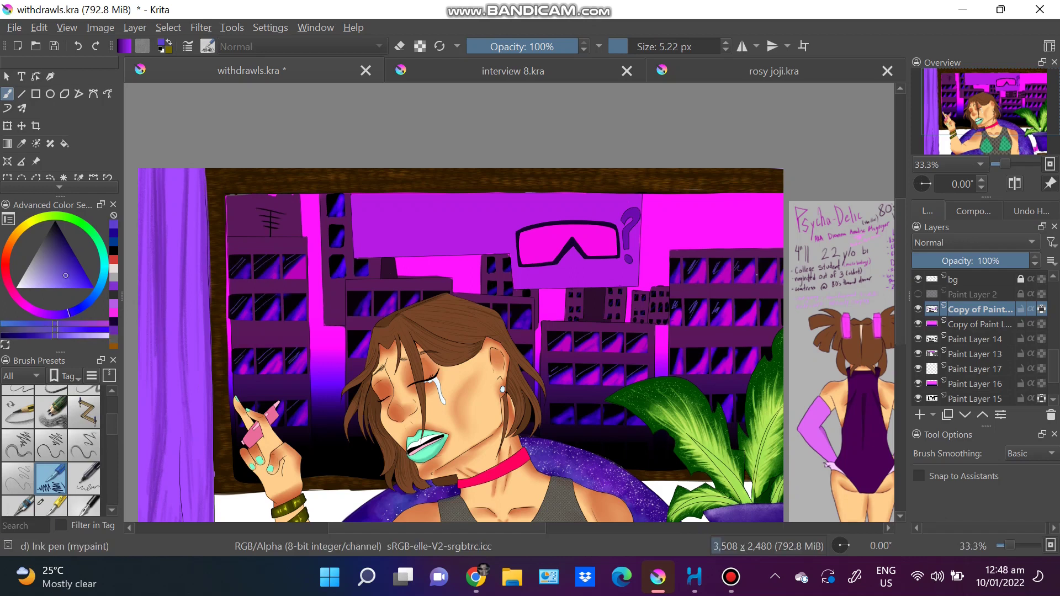
pyautogui.scroll(-3, 50, 450)
pyautogui.click(51, 457)
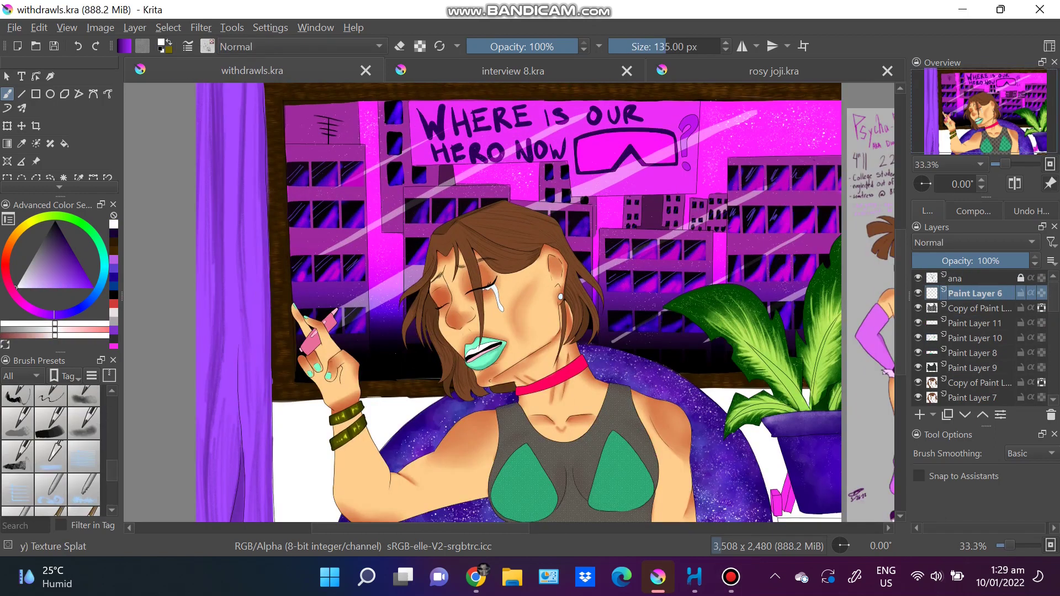
# - Draw a white smoke trail curling up from the woman's mouth on Paint Layer 6 with the 128 px Sketch speedpaint brushes
pyautogui.click(83, 423)
pyautogui.moveTo(466, 353)
pyautogui.mouseDown()
pyautogui.moveTo(332, 162)
pyautogui.moveTo(381, 284)
pyautogui.moveTo(442, 339)
pyautogui.mouseUp()
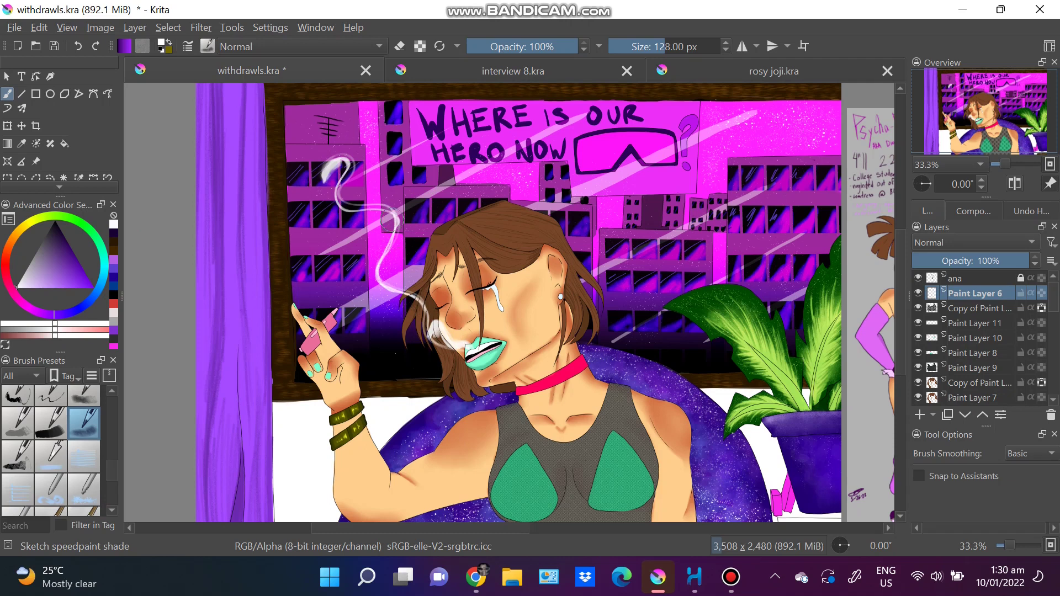
pyautogui.press('/')
pyautogui.moveTo(383, 247)
pyautogui.mouseDown()
pyautogui.moveTo(379, 220)
pyautogui.moveTo(355, 216)
pyautogui.mouseUp()
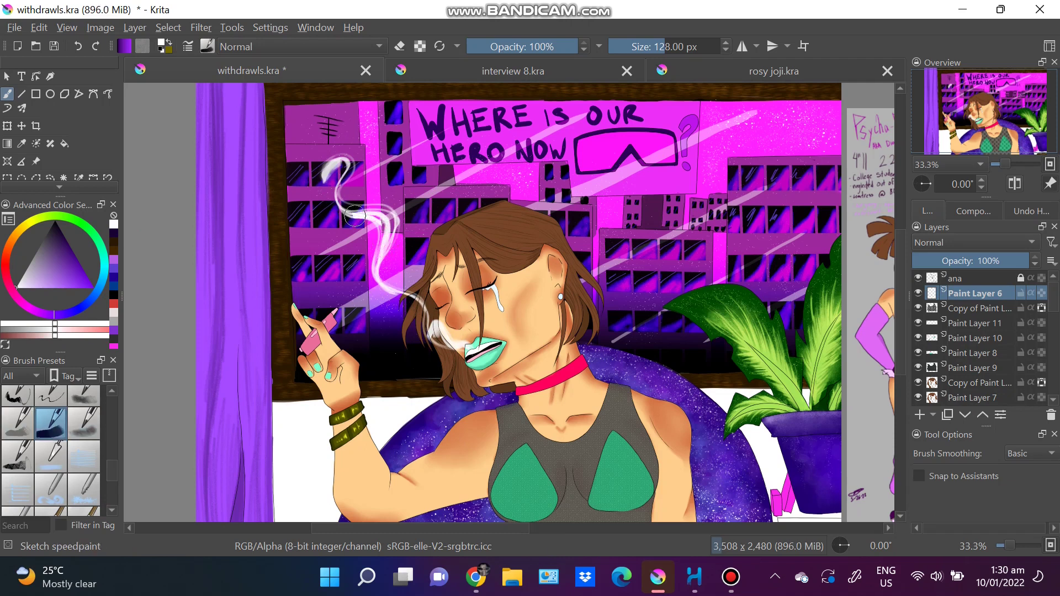
pyautogui.press('/')
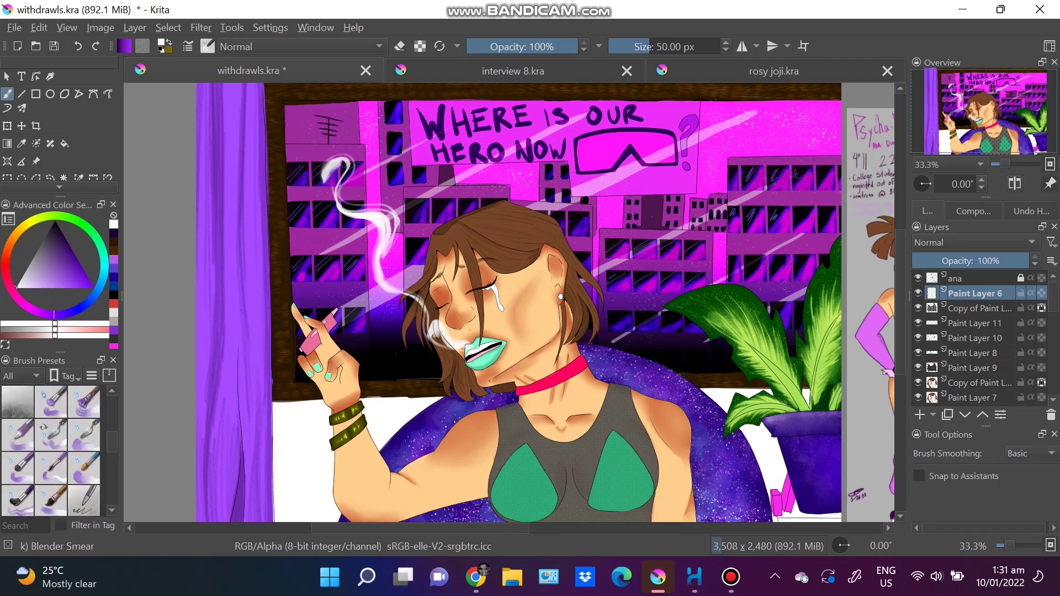
# - Build up the smoke beside the mouth into a thick, billowing white cloud
pyautogui.press('/')
pyautogui.moveTo(465, 354)
pyautogui.mouseDown()
pyautogui.moveTo(404, 371)
pyautogui.moveTo(353, 294)
pyautogui.moveTo(334, 233)
pyautogui.moveTo(362, 241)
pyautogui.moveTo(341, 261)
pyautogui.moveTo(338, 224)
pyautogui.moveTo(386, 309)
pyautogui.mouseUp()
pyautogui.press('/')
pyautogui.press('/')
pyautogui.moveTo(353, 238)
pyautogui.mouseDown()
pyautogui.moveTo(363, 316)
pyautogui.moveTo(463, 366)
pyautogui.moveTo(384, 300)
pyautogui.moveTo(361, 313)
pyautogui.moveTo(400, 340)
pyautogui.moveTo(423, 339)
pyautogui.moveTo(411, 374)
pyautogui.moveTo(464, 362)
pyautogui.mouseUp()
# - Add thin curling smoke wisps above the cigarette and around the smoke cloud with the 128 px sketch brushes
pyautogui.click(207, 47)
pyautogui.click(389, 226)
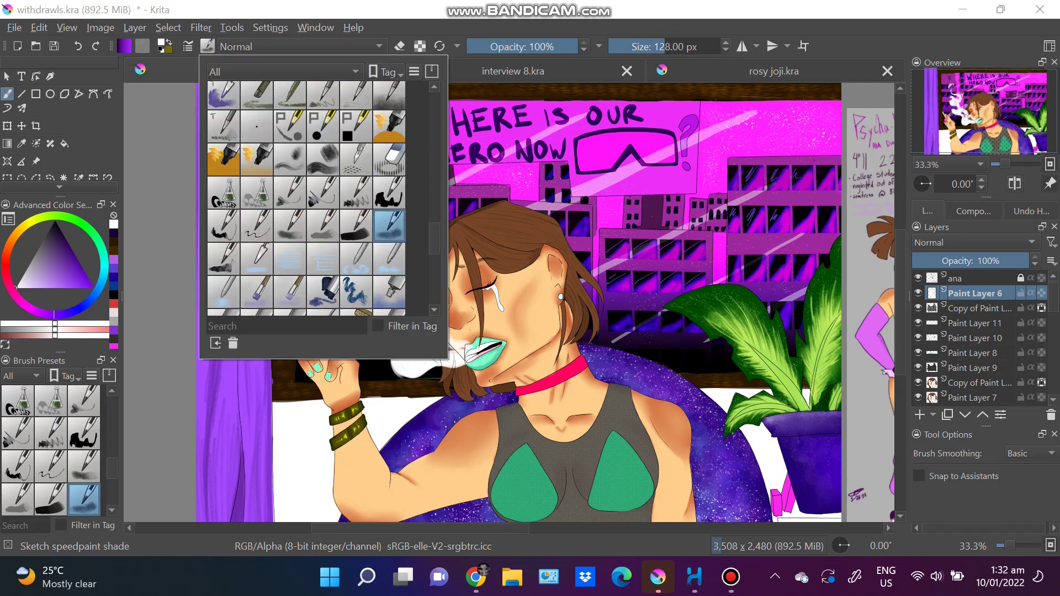
pyautogui.moveTo(353, 177); pyautogui.dragTo(331, 160)
pyautogui.moveTo(301, 359); pyautogui.dragTo(259, 249)
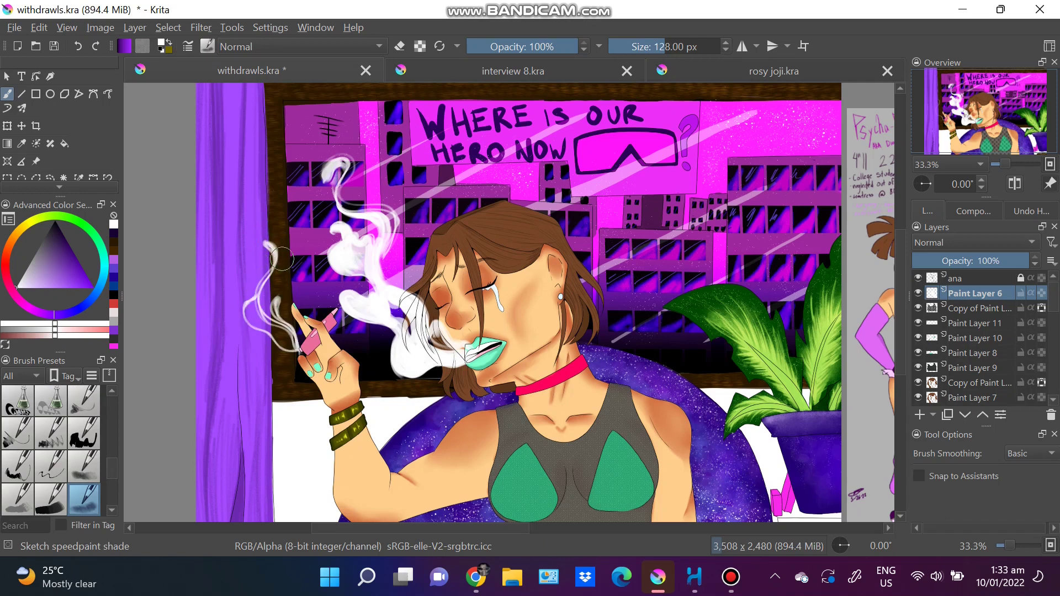
pyautogui.moveTo(392, 201)
pyautogui.mouseDown()
pyautogui.moveTo(325, 176)
pyautogui.moveTo(330, 118)
pyautogui.mouseUp()
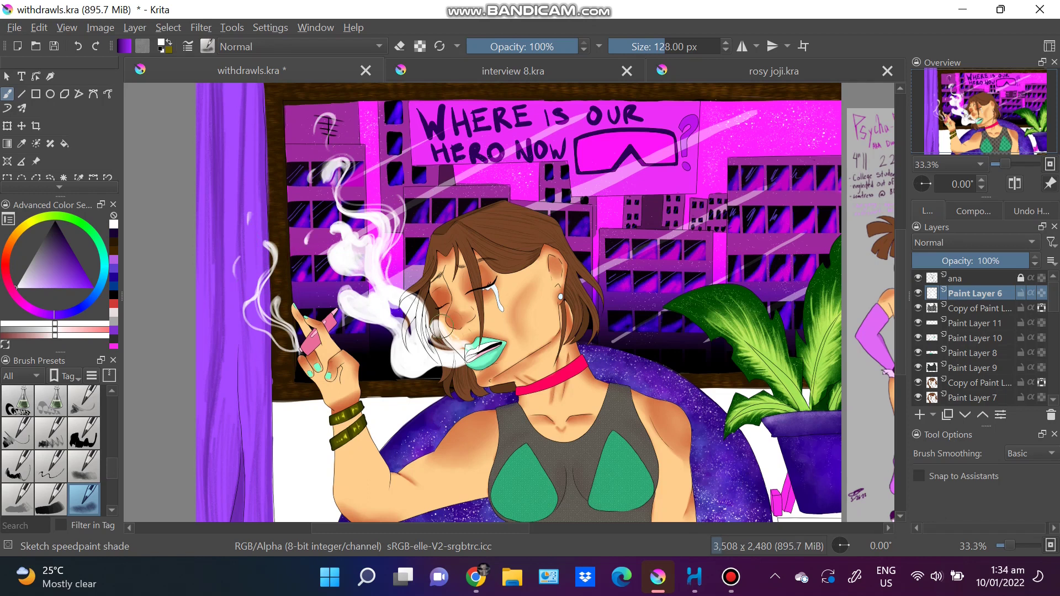
pyautogui.press('/')
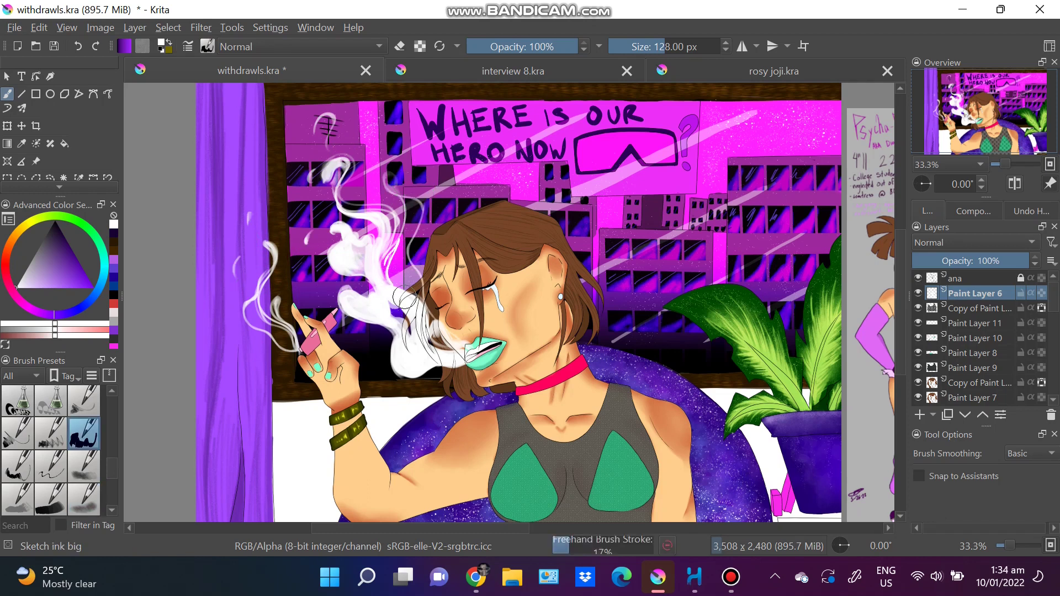
pyautogui.press('/')
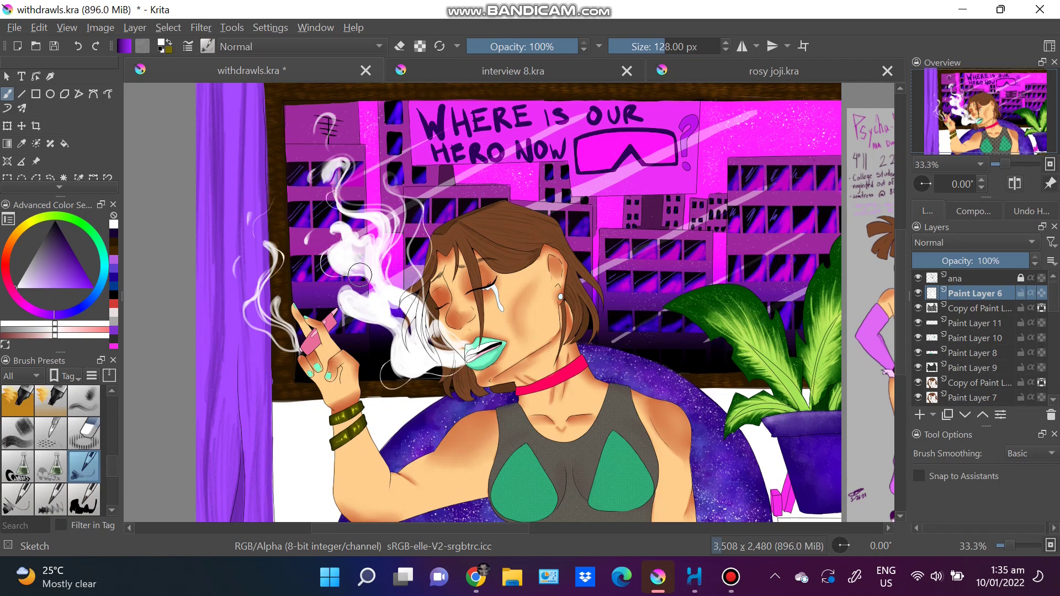
# - Duplicate the smoke layer with Screen blending and tint the copy pale pink with the 600 px Airbrush Soft
pyautogui.hotkey('ctrl', 'j')
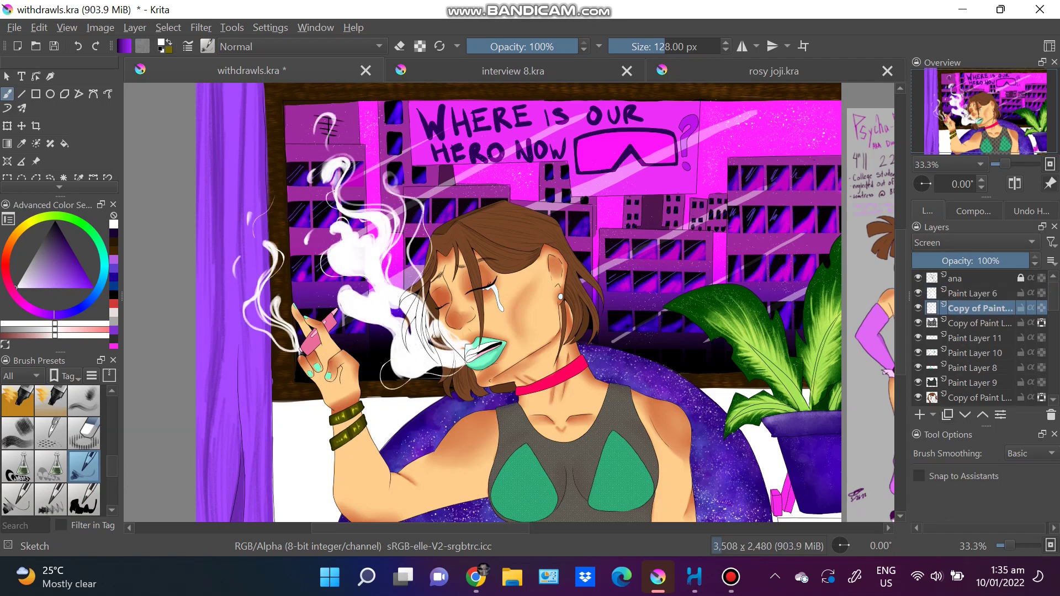
pyautogui.press('e')
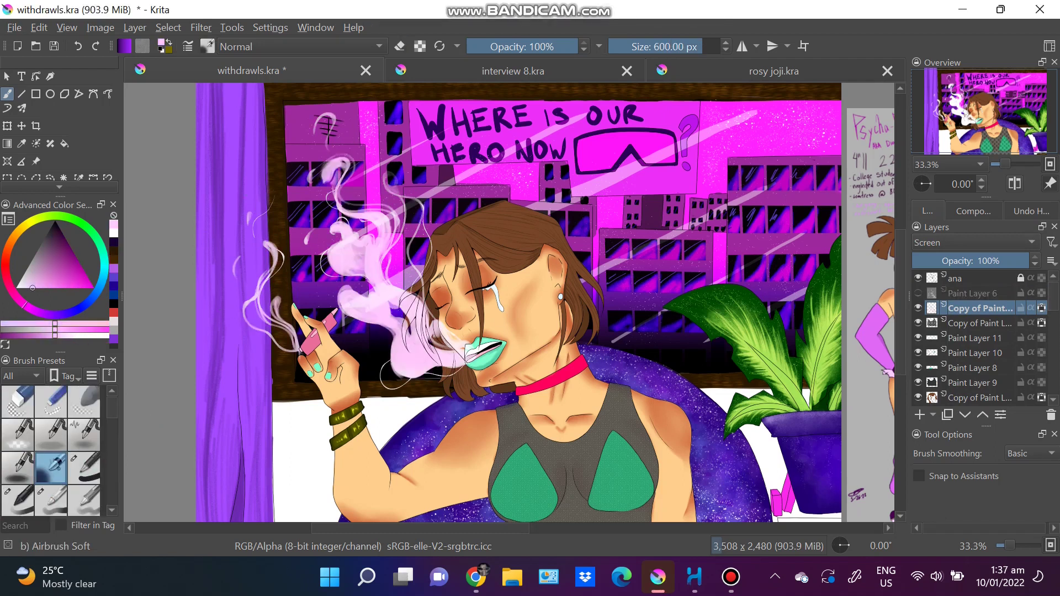
# - Try other blending modes on the original smoke layer, Paint Layer 6, including Soft Light (SVG) and Color Dodge
pyautogui.click(972, 242)
pyautogui.click(935, 116)
pyautogui.click(917, 294)
pyautogui.click(972, 243)
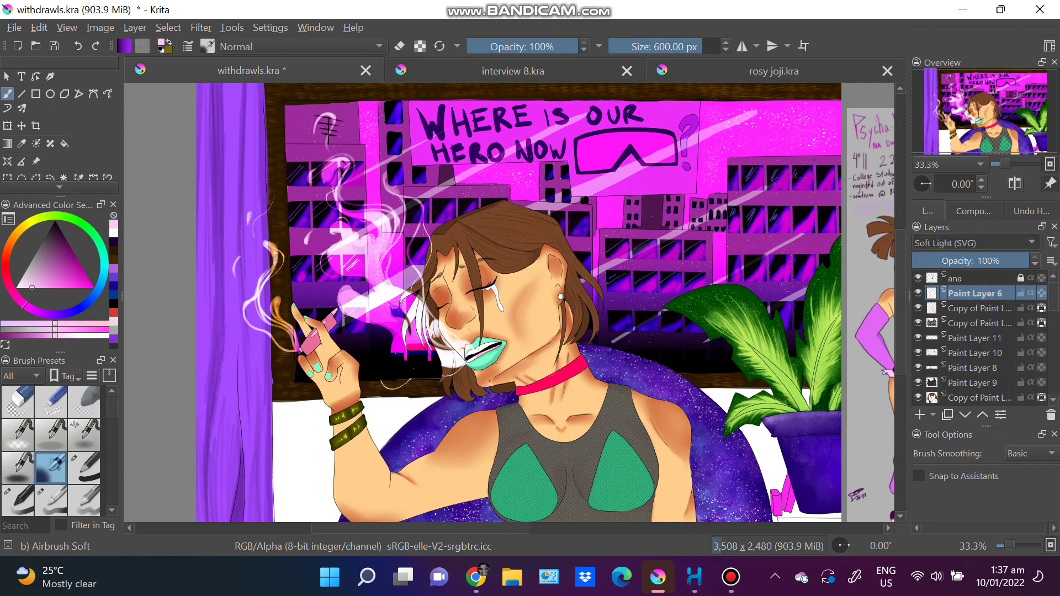
pyautogui.click(933, 66)
pyautogui.click(971, 293)
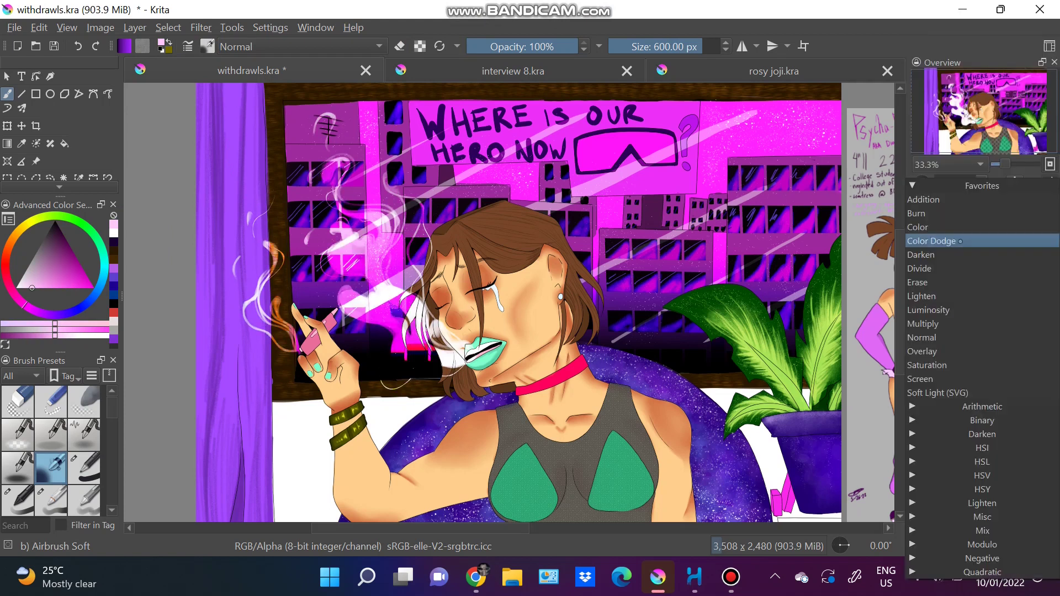
# - Blend a new dark purple filled layer over the whole artwork, add an empty layer above it and save the document
pyautogui.press('Insert')
pyautogui.press('-')
pyautogui.press('f')
pyautogui.moveTo(31, 288); pyautogui.dragTo(79, 262)
pyautogui.click(496, 276)
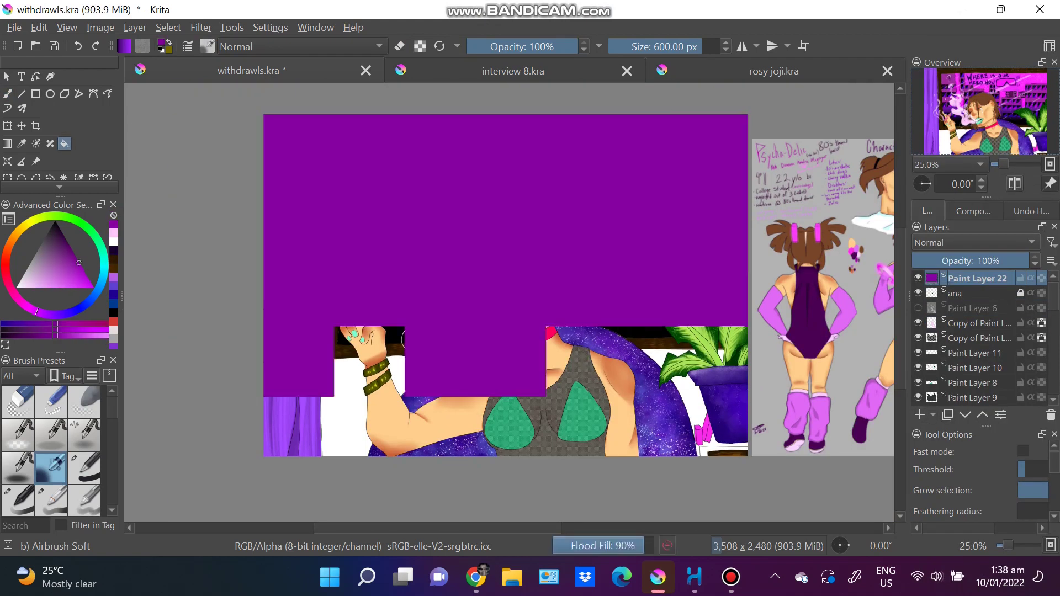
pyautogui.click(972, 242)
pyautogui.click(933, 99)
pyautogui.press('Insert')
pyautogui.click(54, 46)
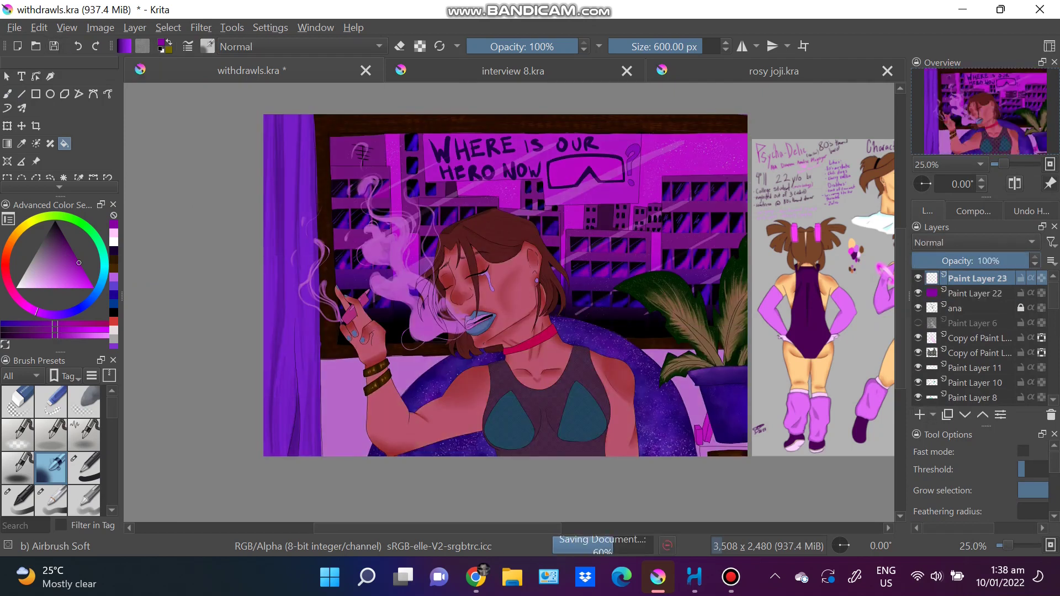
# - Try a straight diagonal light ray across the picture with the FX explode brush
pyautogui.click(207, 46)
pyautogui.click(223, 214)
pyautogui.press('v')
pyautogui.moveTo(747, 134); pyautogui.dragTo(369, 455)
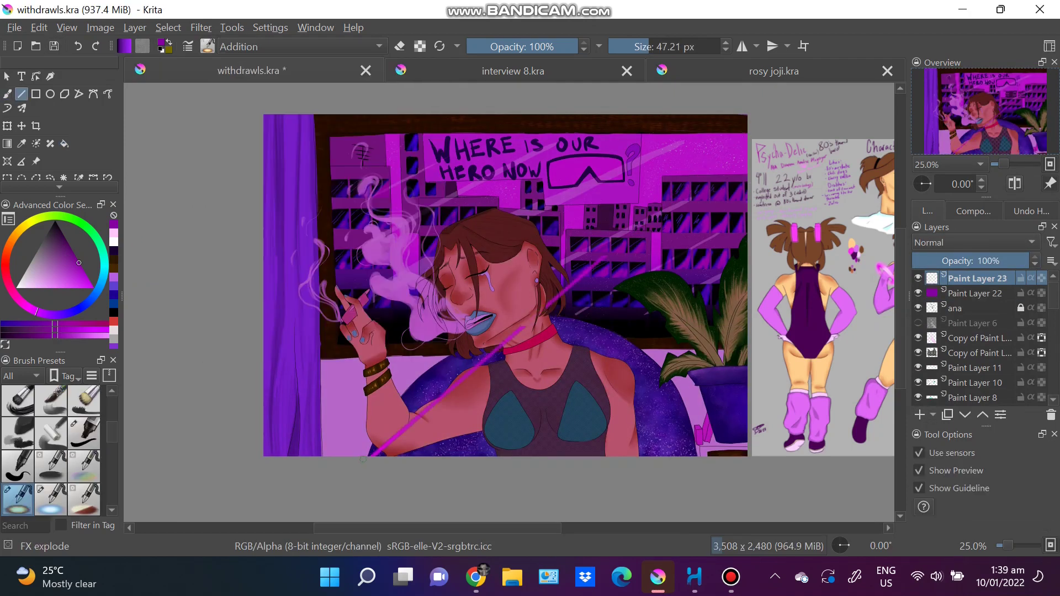
# - Set Paint Layer 23 to Color Dodge and draw straight diagonal light rays of varying width from the window across the woman
pyautogui.click(18, 466)
pyautogui.click(972, 243)
pyautogui.click(933, 99)
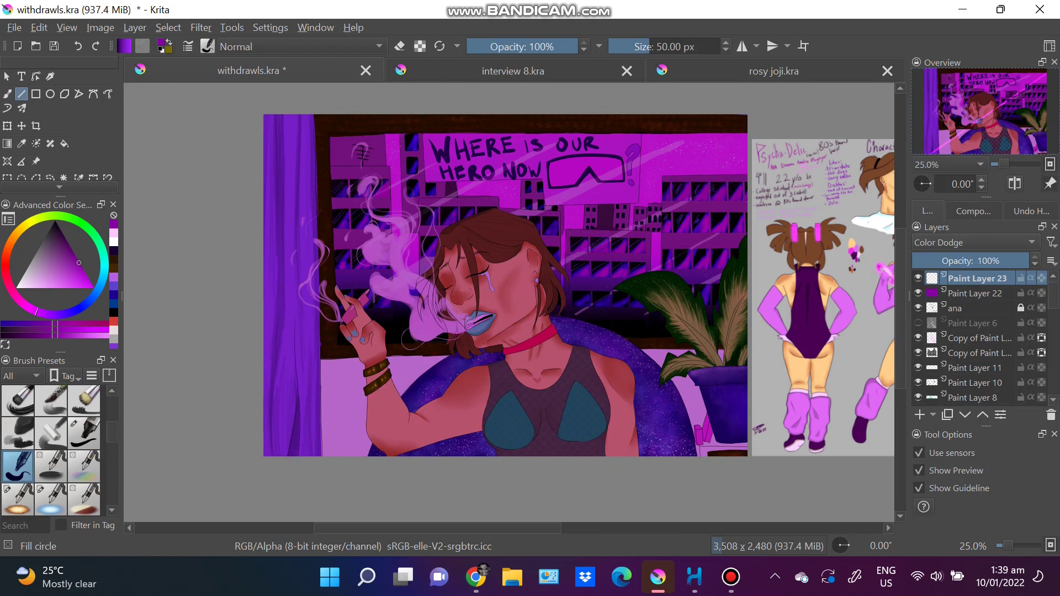
pyautogui.click(84, 433)
pyautogui.moveTo(747, 134); pyautogui.dragTo(280, 468)
pyautogui.moveTo(746, 232); pyautogui.dragTo(354, 464)
pyautogui.moveTo(746, 265); pyautogui.dragTo(552, 453)
pyautogui.click(18, 467)
pyautogui.moveTo(643, 133); pyautogui.dragTo(266, 329)
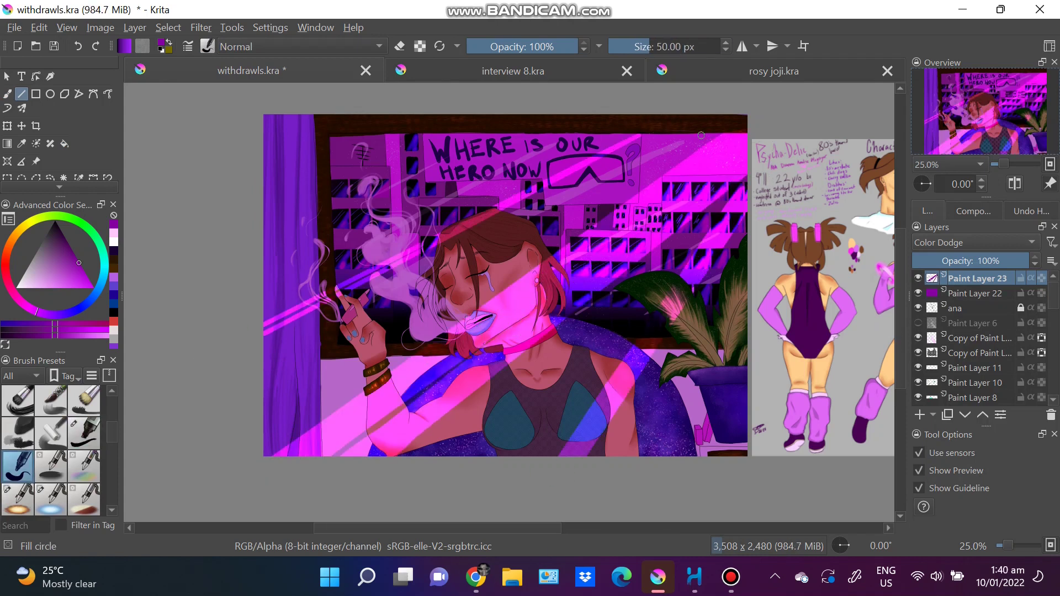
# - Draw thinner diagonal rays on a new layer with the 50 px Fill circle brush and set its blending to Screen
pyautogui.press('Insert')
pyautogui.moveTo(679, 139); pyautogui.dragTo(263, 391)
pyautogui.moveTo(475, 341); pyautogui.dragTo(400, 399)
pyautogui.hotkey('alt', 'shift', 'y')
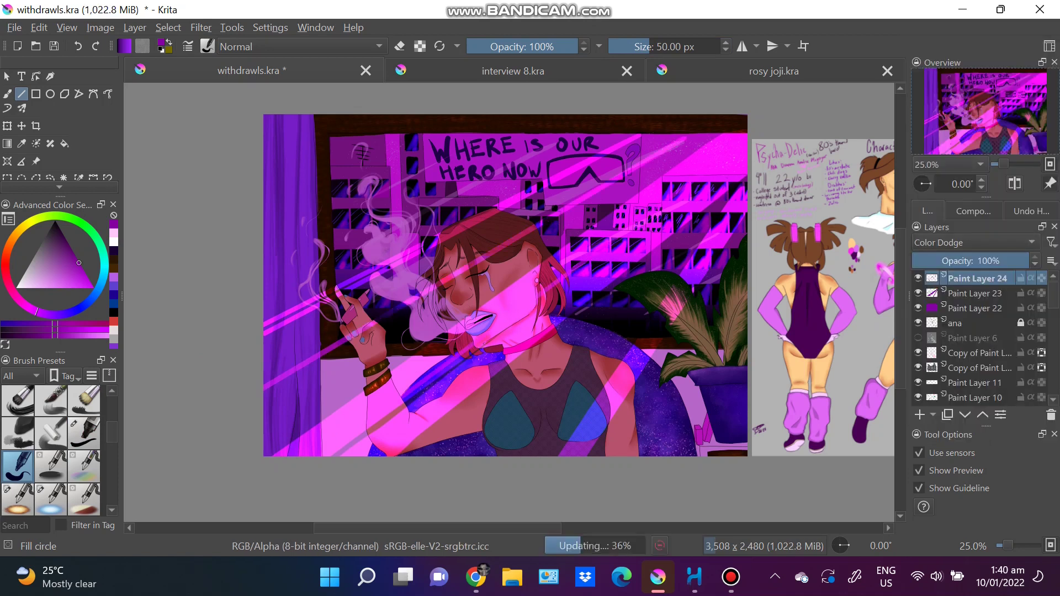
pyautogui.hotkey('alt', 'shift', 's')
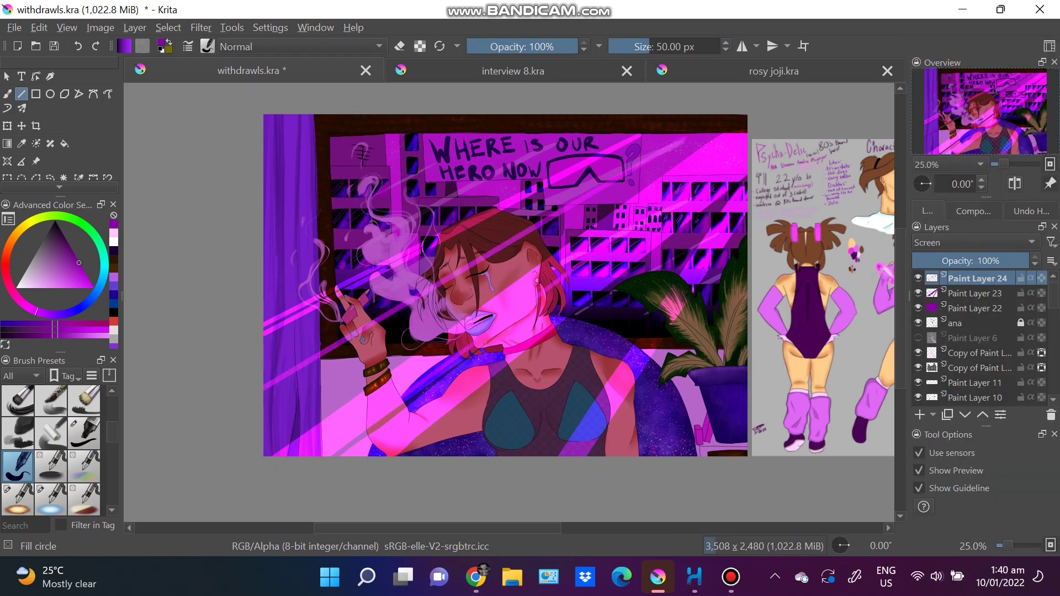
# - Soften the broad light rays on Paint Layer 23 with the 110 px Bristles-3 Large Smooth brush
pyautogui.press('/')
pyautogui.press('pagedown')
pyautogui.moveTo(557, 482); pyautogui.dragTo(581, 480)
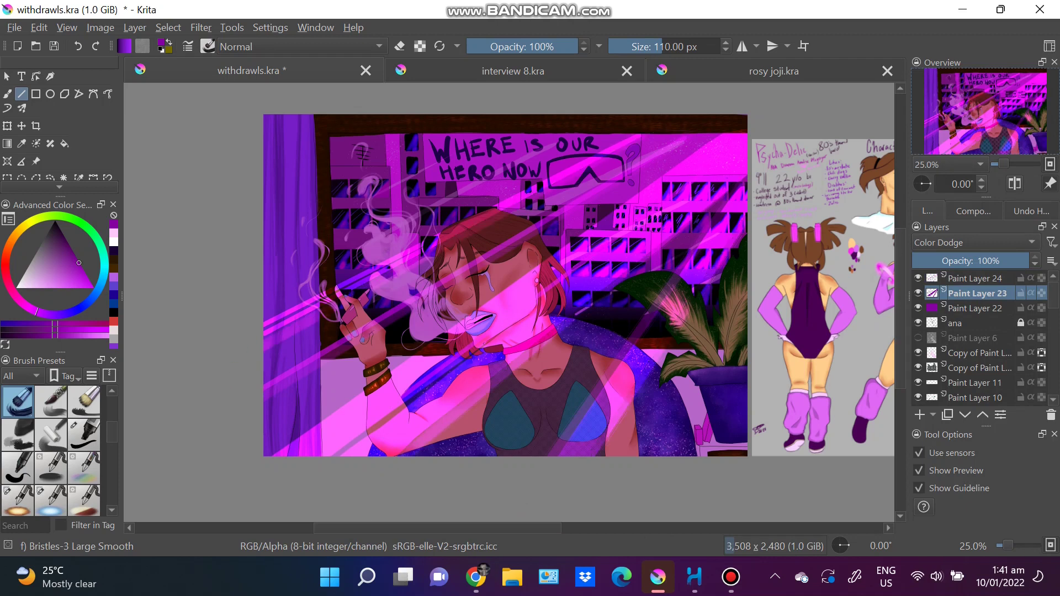
# - Touch up the edge beneath the window frame on the misc color layer with the Basic-6 Details brush at about 40 px
pyautogui.press('pagedown')
pyautogui.press('pagedown')
pyautogui.press('pagedown')
pyautogui.press('pagedown')
pyautogui.press('pagedown')
pyautogui.press('pagedown')
pyautogui.press('pagedown')
pyautogui.press('pagedown')
pyautogui.press('1')
pyautogui.press('/')
pyautogui.press('/')
pyautogui.press('b')
pyautogui.press('e')
pyautogui.press('x')
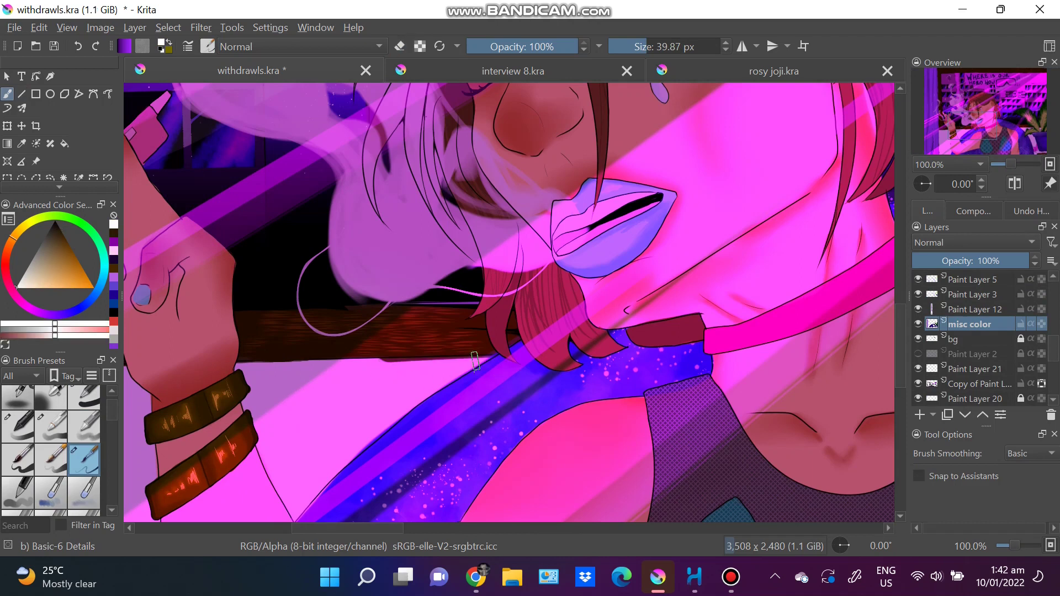
pyautogui.press('.')
pyautogui.press('-')
pyautogui.press('-')
pyautogui.press('-')
pyautogui.press('-')
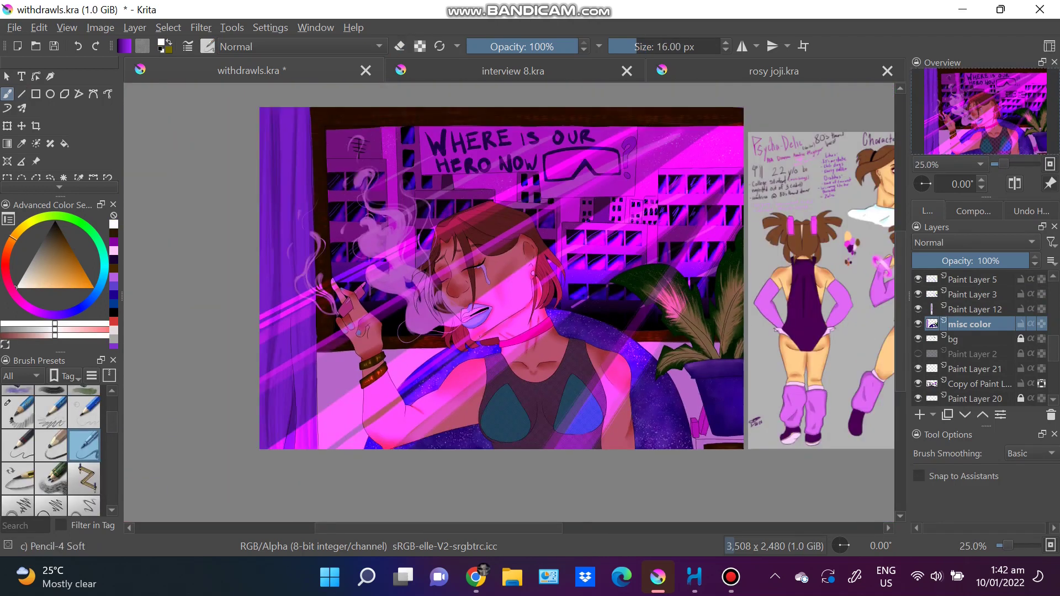